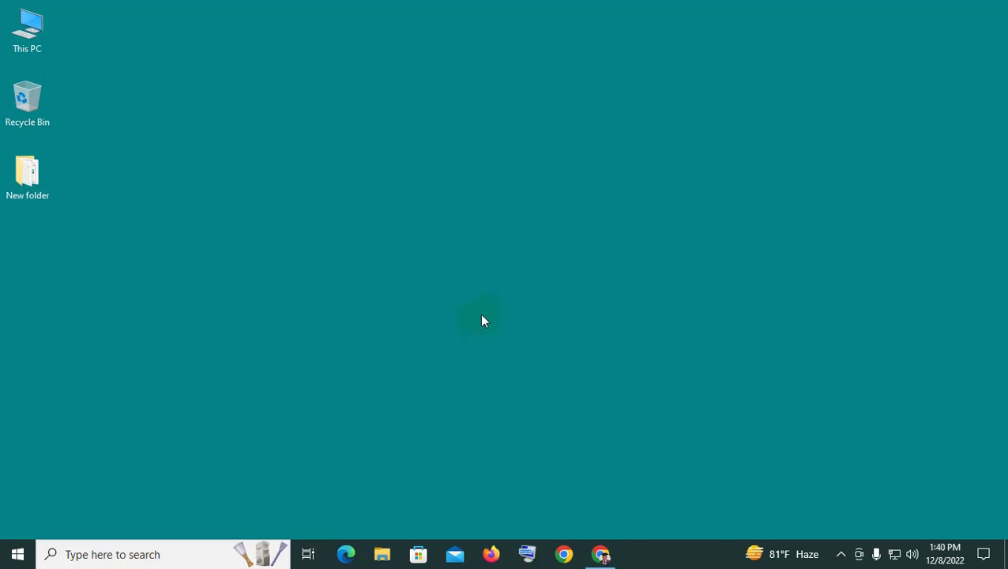
Open '00 At a Glance of CF.pptx' from H:\IsDB-BISEW-CF\00 Class Presentation.
{"action": "double_click", "coordinate": [34, 41]}
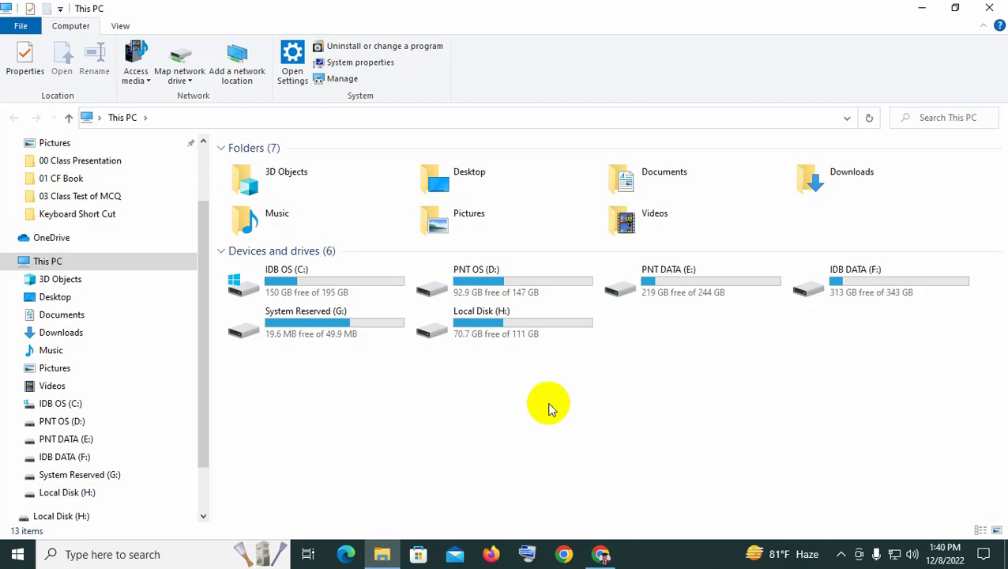
{"action": "double_click", "coordinate": [505, 322]}
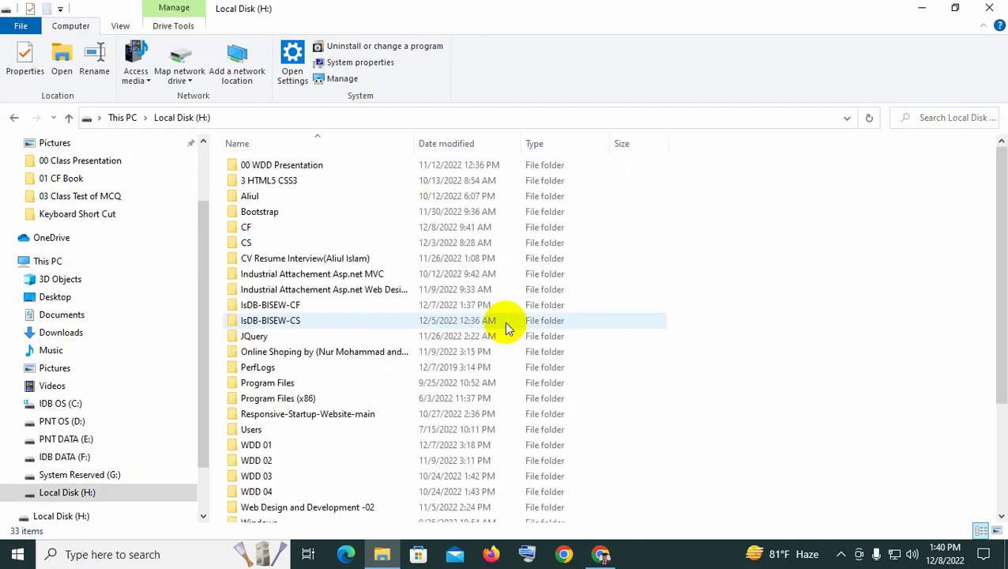
{"action": "double_click", "coordinate": [321, 304]}
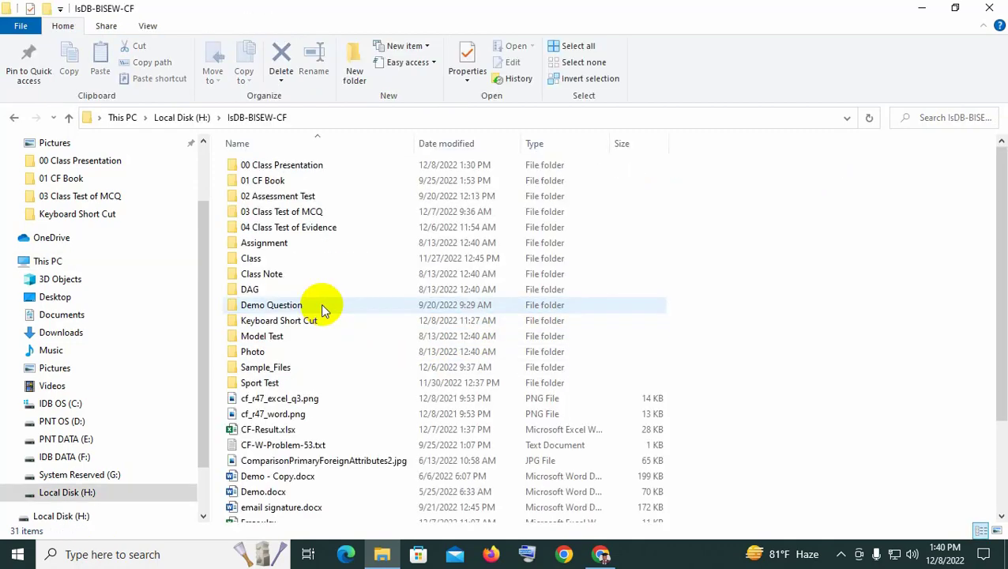
{"action": "double_click", "coordinate": [324, 167]}
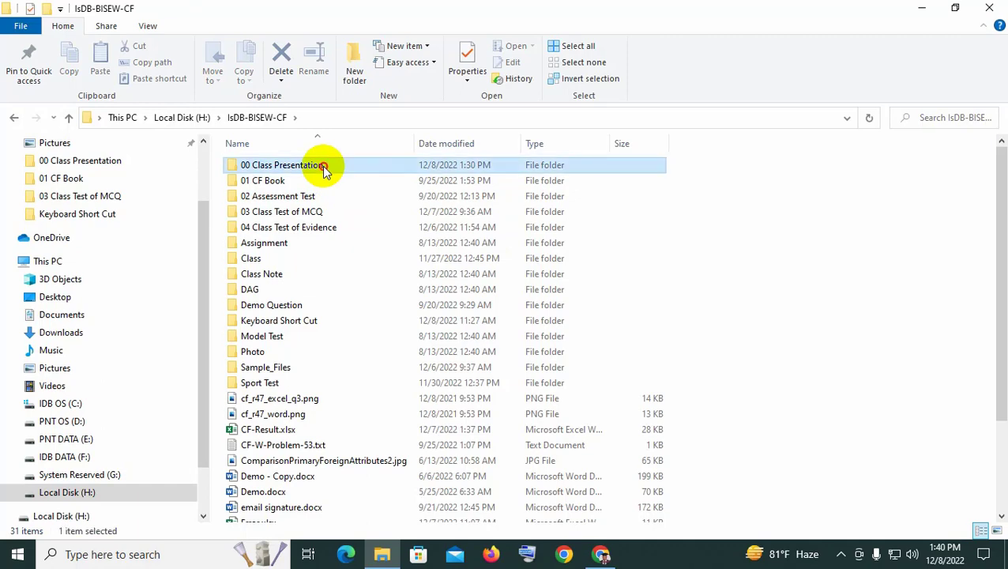
{"action": "double_click", "coordinate": [328, 167]}
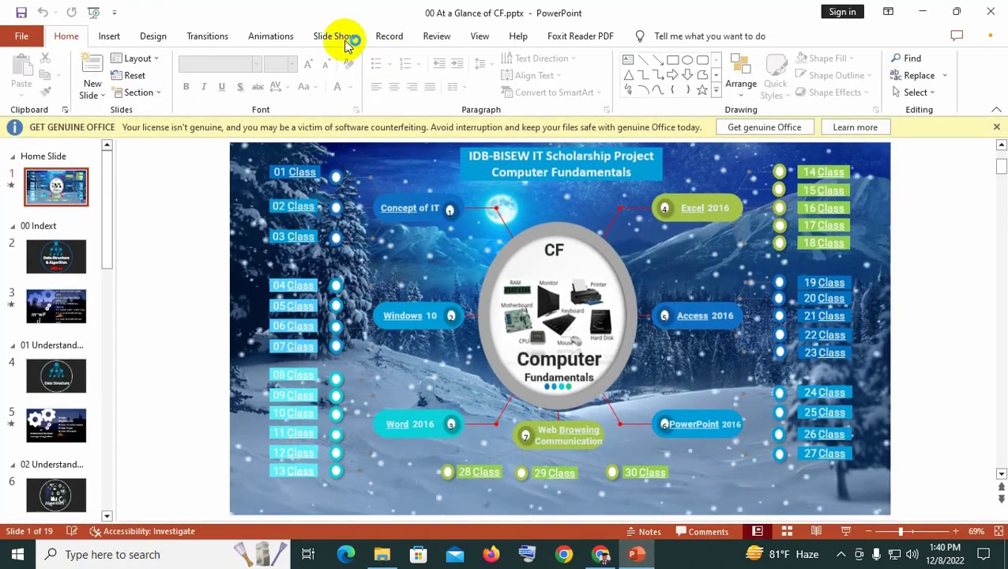
Run the At a Glance of CF slide show from its first slide.
{"action": "left_click", "coordinate": [336, 37]}
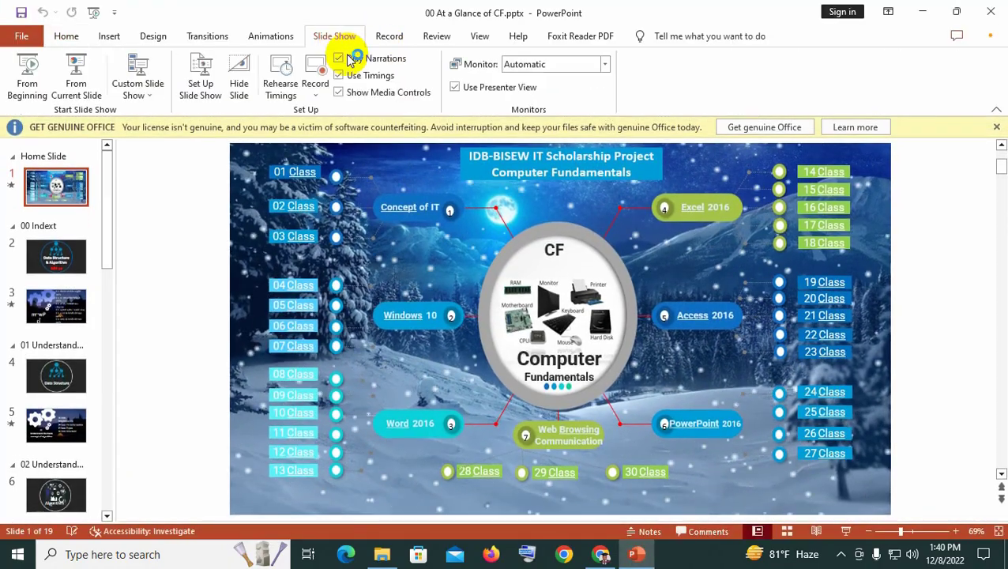
{"action": "left_click", "coordinate": [23, 86]}
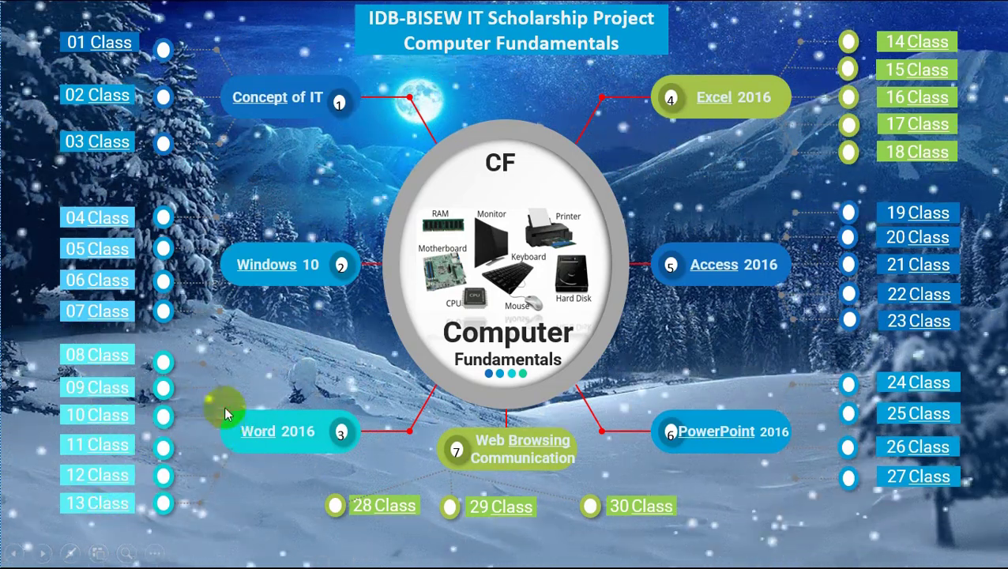
Follow the 08 Class link and advance to the PAGE-03 Word 2016 topics slide.
{"action": "left_click", "coordinate": [106, 357]}
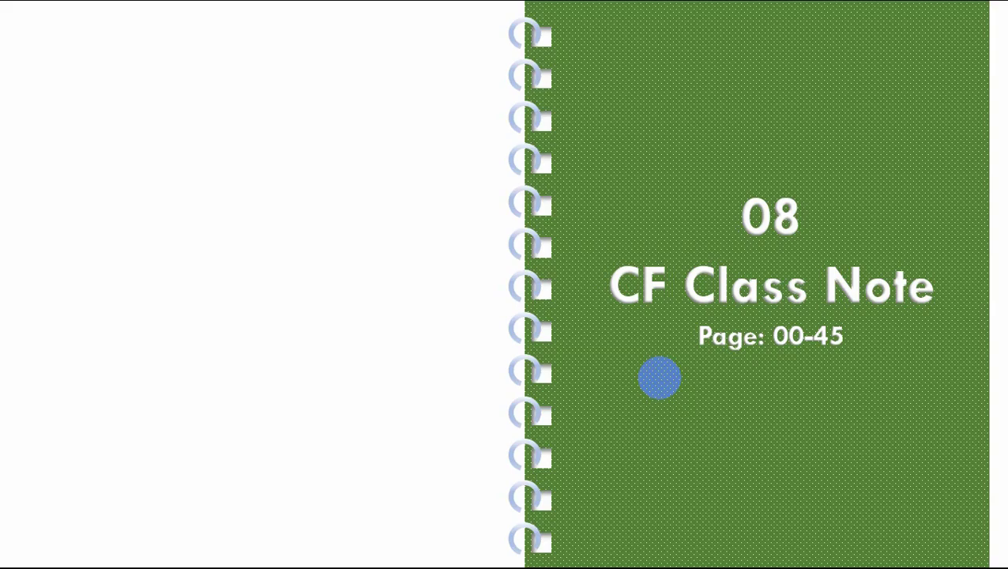
{"action": "left_click", "coordinate": [659, 377]}
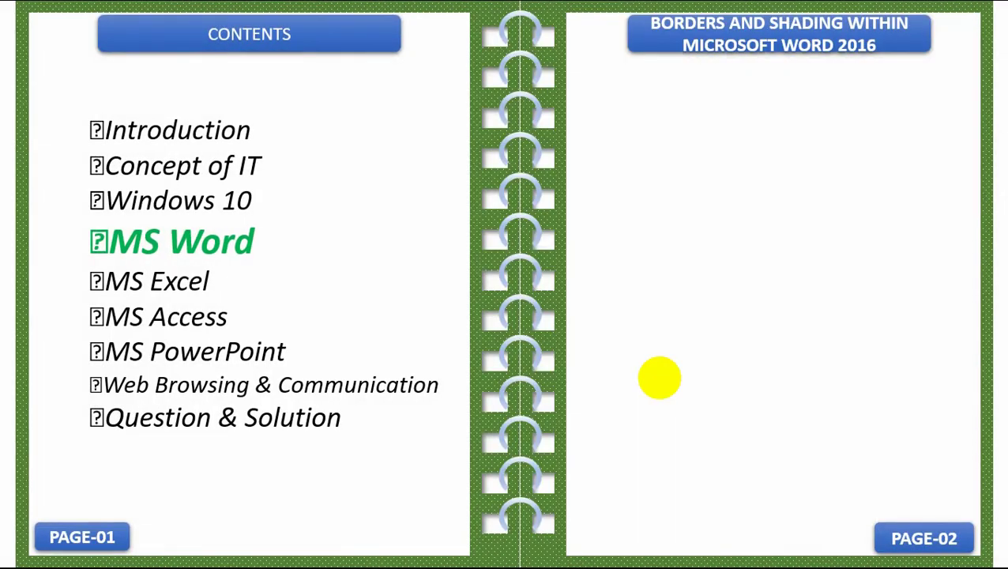
{"action": "left_click", "coordinate": [660, 377]}
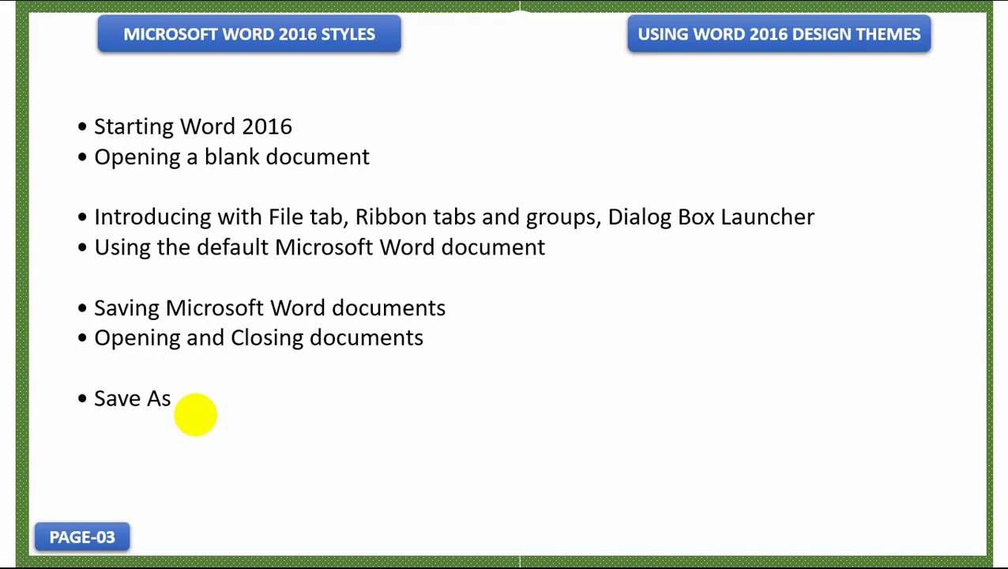
Advance to the slide covering new blank documents, Help, TELL ME and online templates.
{"action": "left_click", "coordinate": [195, 414]}
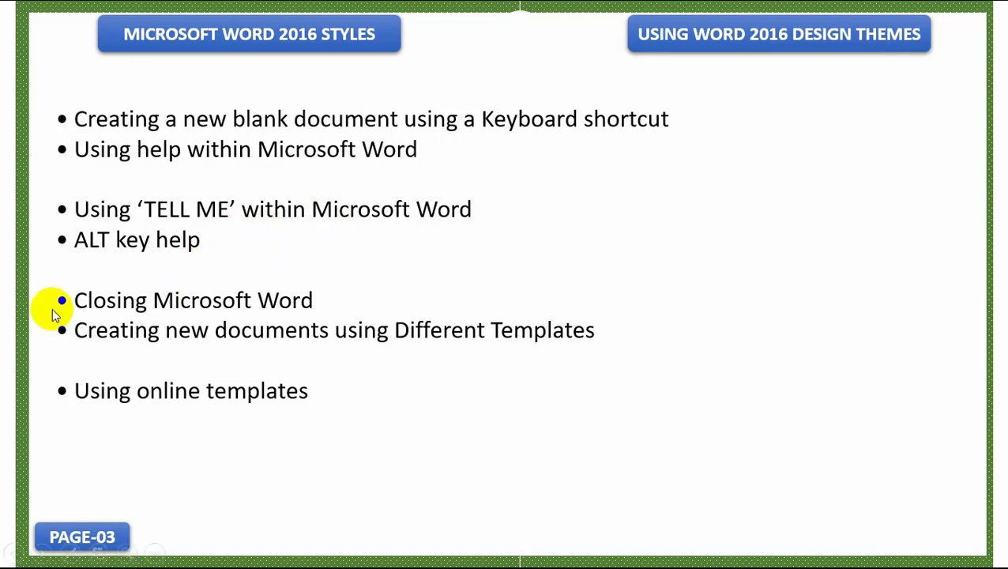
Advance through the Thank You slide to end the CF Class Note 08 show.
{"action": "left_click", "coordinate": [188, 258]}
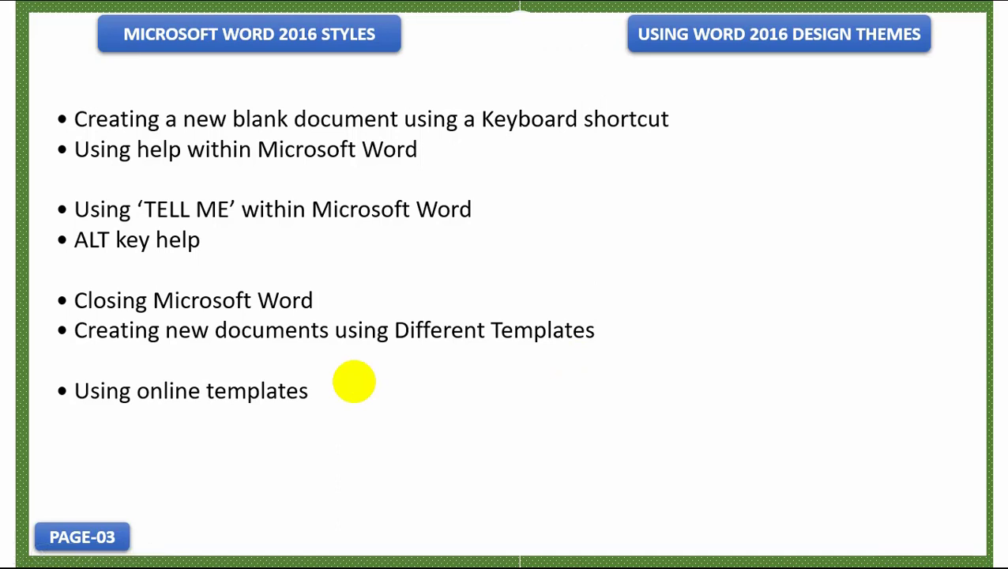
{"action": "left_click", "coordinate": [354, 382]}
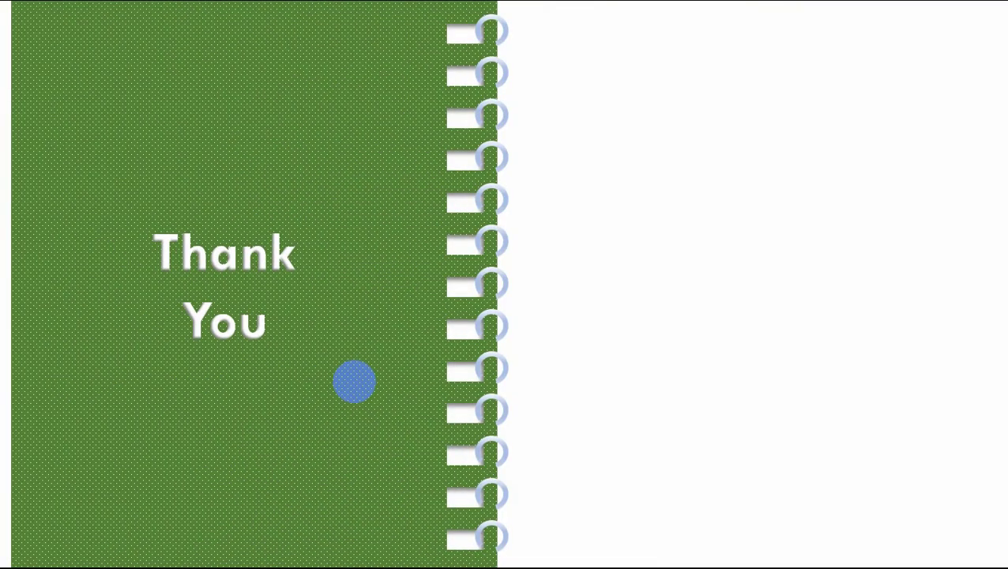
{"action": "left_click", "coordinate": [354, 382]}
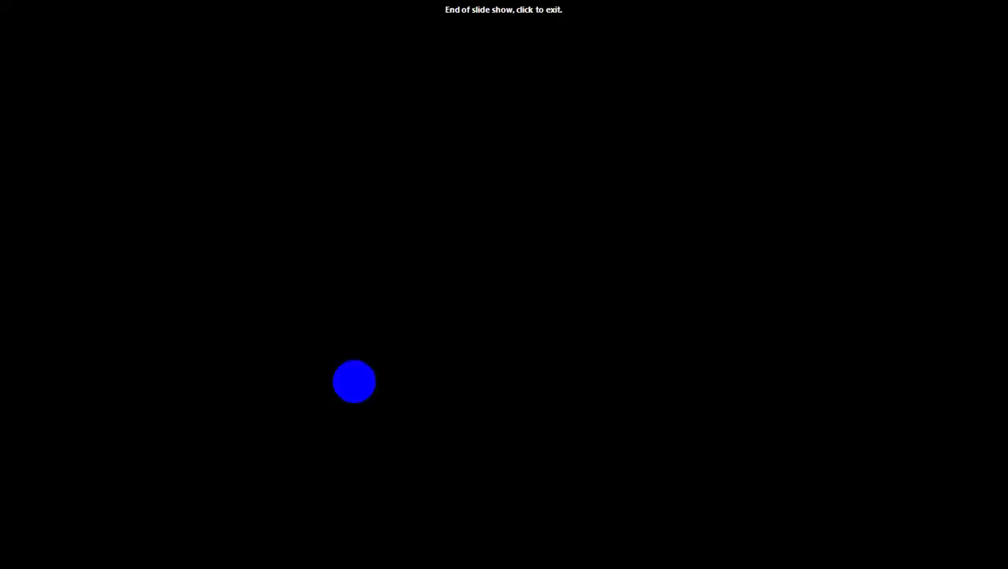
{"action": "left_click", "coordinate": [354, 381]}
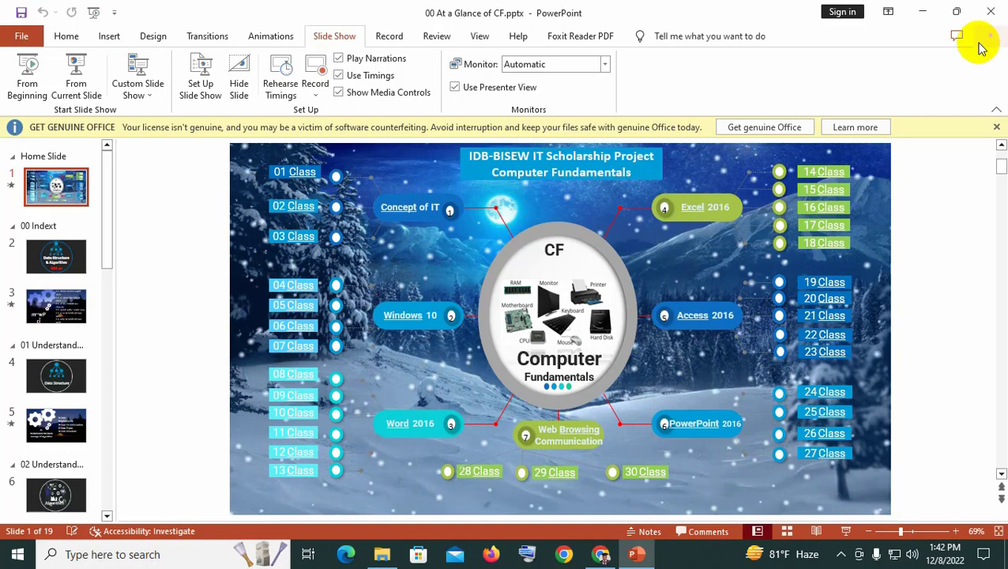
Open CF Class Note Book 08.pptx and dismiss its genuine Office and Protected View bars.
{"action": "left_click", "coordinate": [922, 12]}
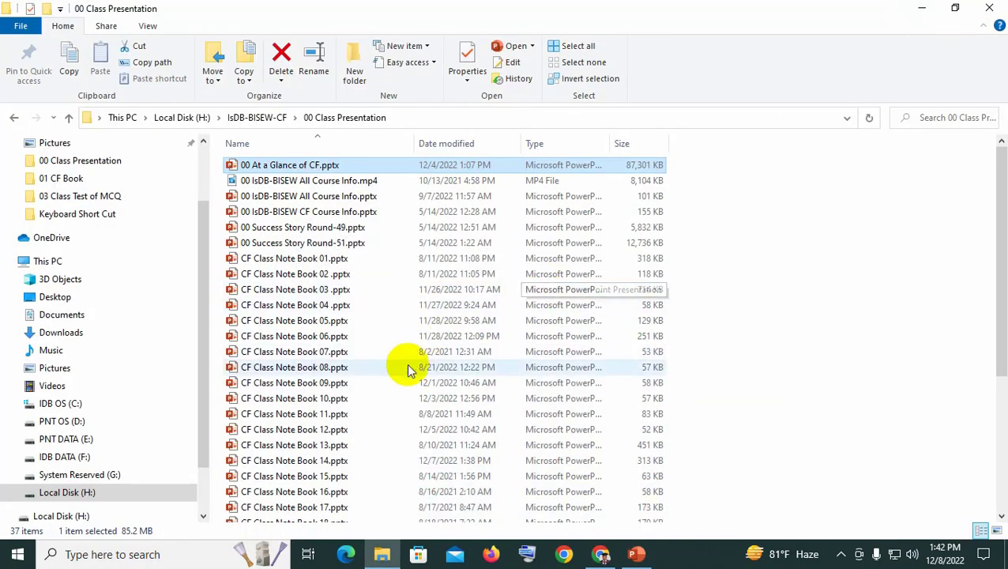
{"action": "double_click", "coordinate": [350, 369]}
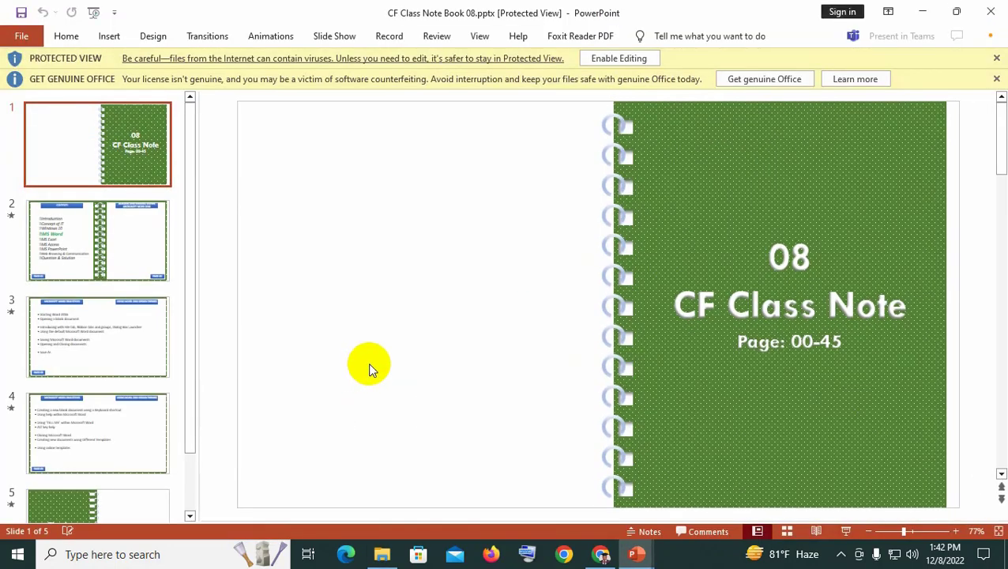
{"action": "left_click", "coordinate": [997, 79]}
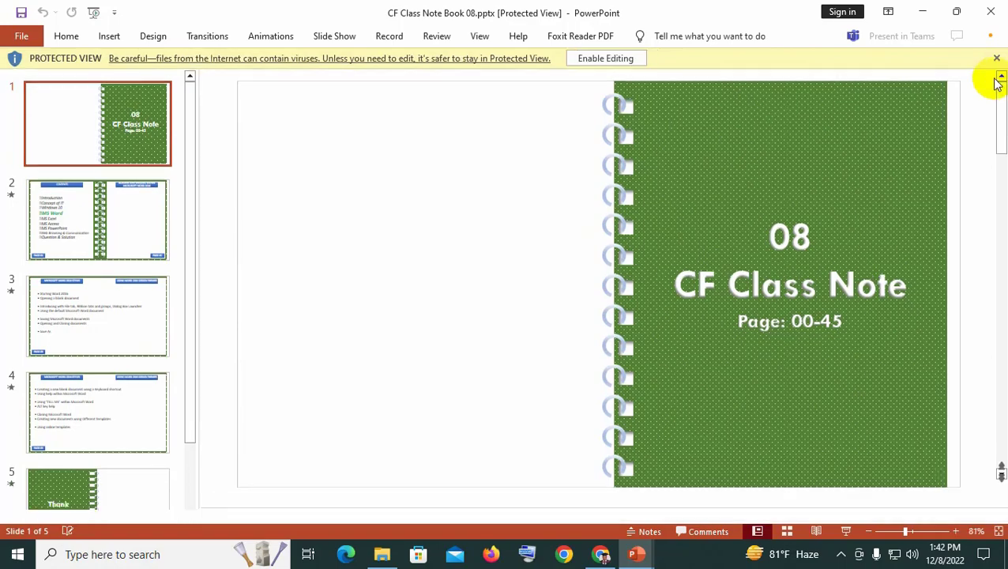
{"action": "left_click", "coordinate": [996, 60]}
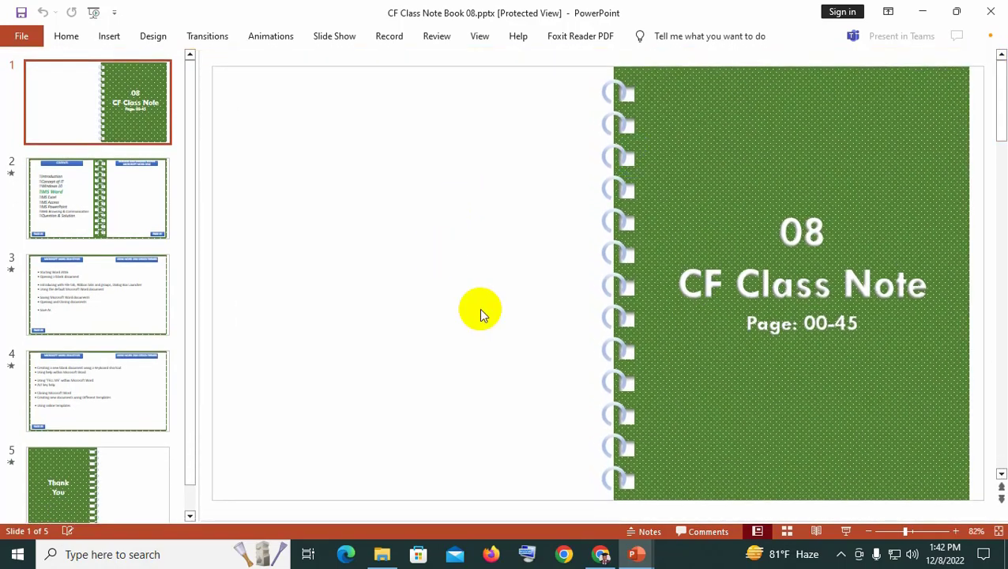
Scroll through the class note slides, then minimize PowerPoint back to the folder.
{"action": "scroll", "coordinate": [482, 314], "scroll_direction": "down", "scroll_amount": 1}
{"action": "scroll", "coordinate": [482, 314], "scroll_direction": "down", "scroll_amount": 2}
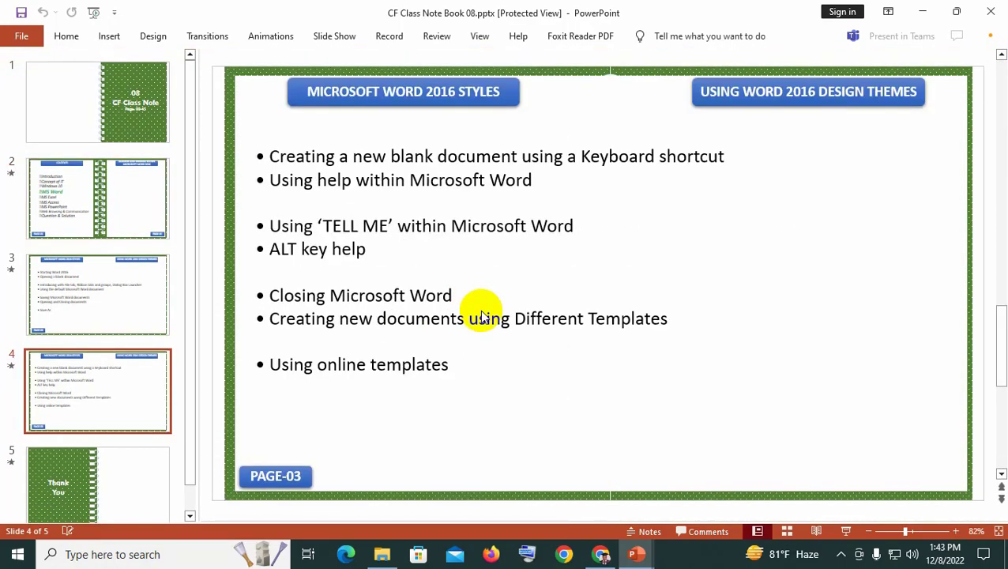
{"action": "scroll", "coordinate": [482, 314], "scroll_direction": "up", "scroll_amount": 1}
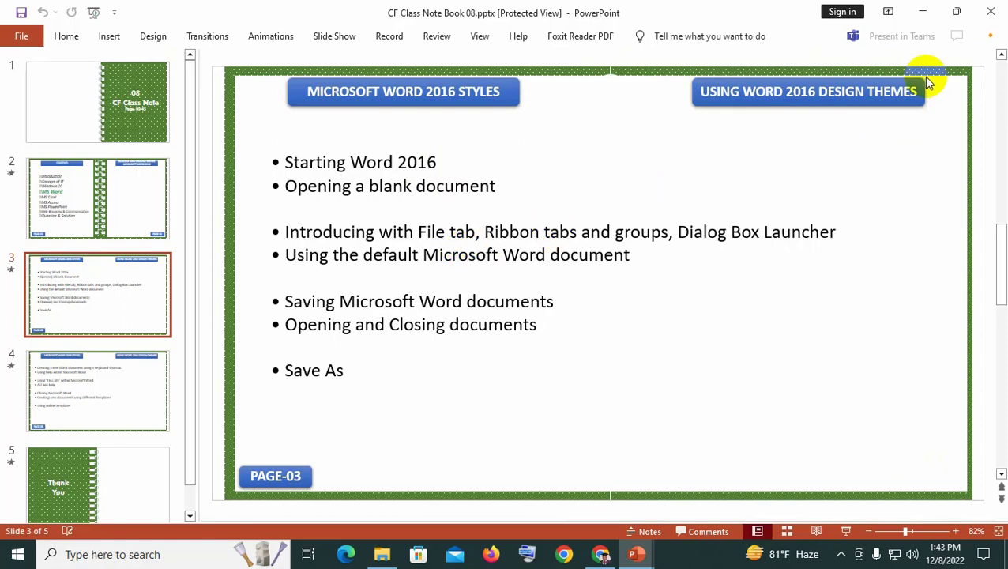
{"action": "left_click", "coordinate": [923, 11]}
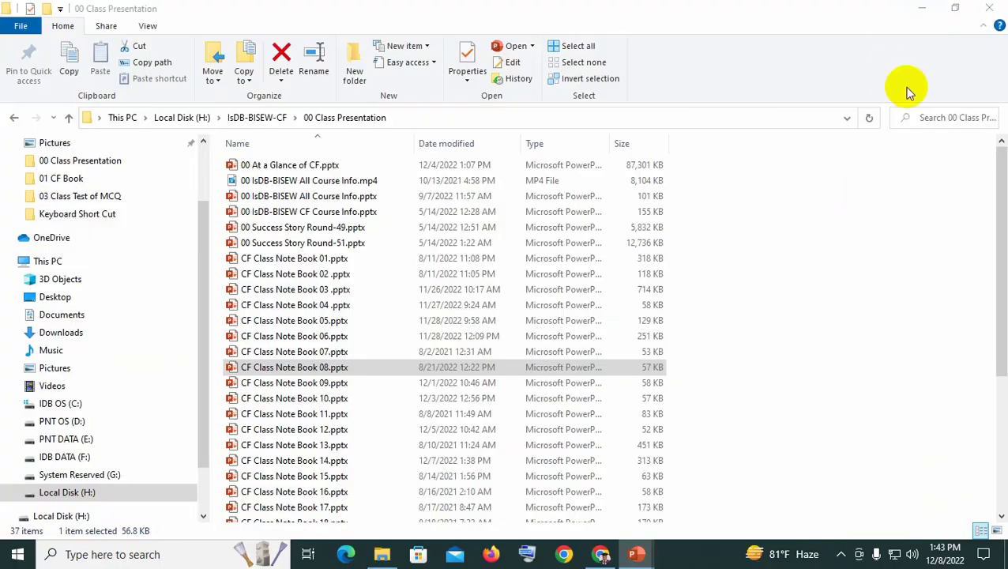
Launch Word from the Start menu's app list under W.
{"action": "left_click", "coordinate": [916, 12]}
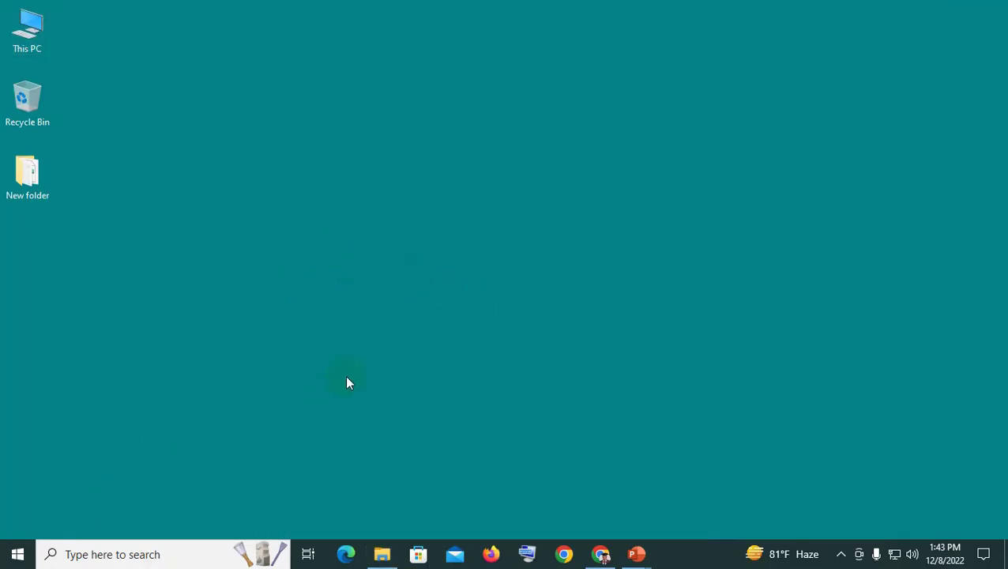
{"action": "left_click", "coordinate": [17, 554]}
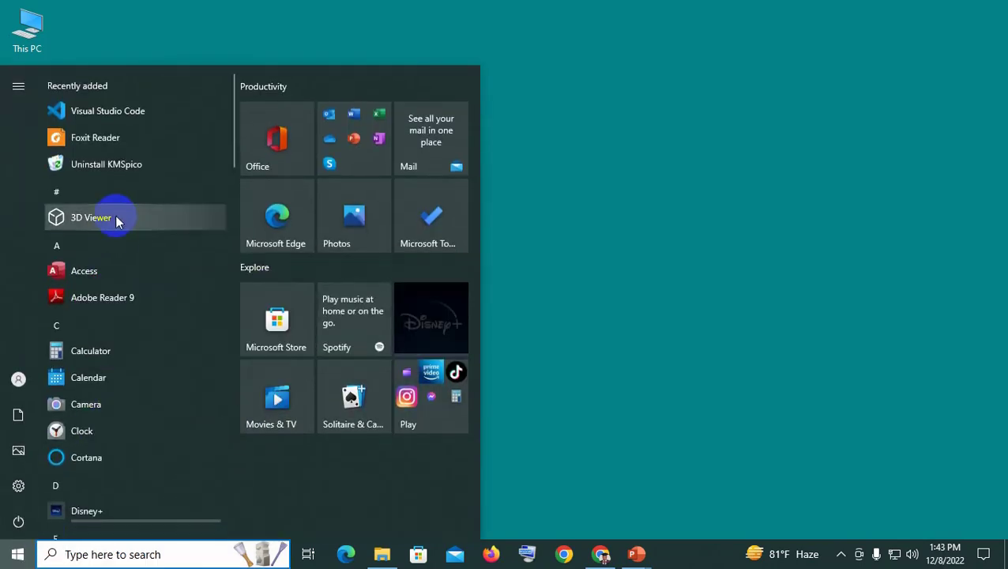
{"action": "scroll", "coordinate": [116, 222], "scroll_direction": "down", "scroll_amount": 6}
{"action": "scroll", "coordinate": [131, 306], "scroll_direction": "down", "scroll_amount": 8}
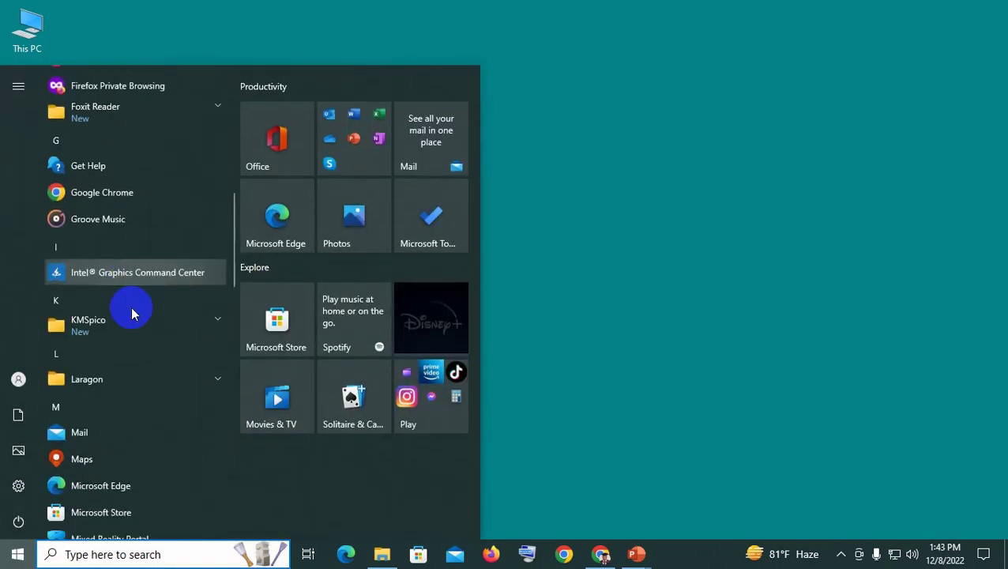
{"action": "scroll", "coordinate": [132, 316], "scroll_direction": "down", "scroll_amount": 7}
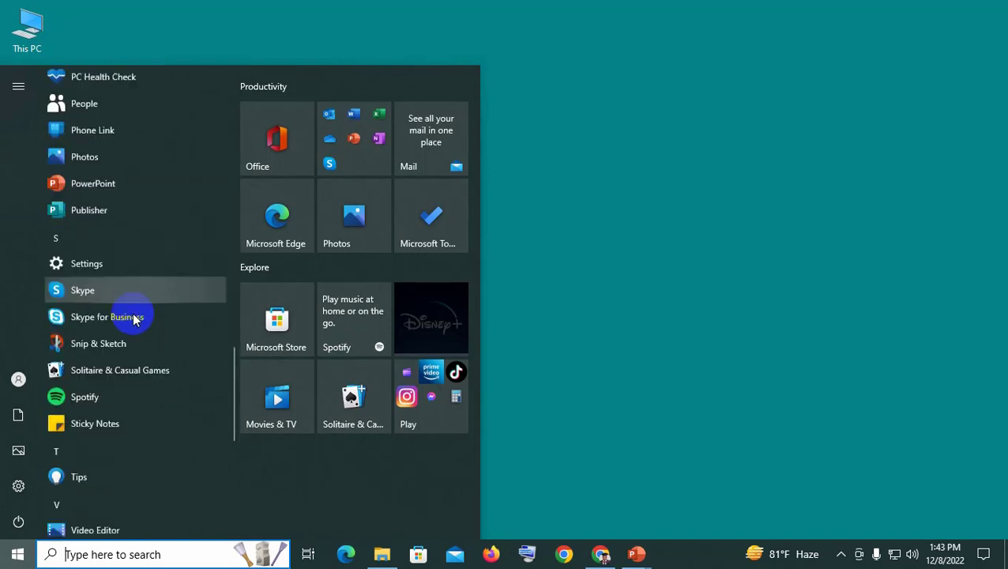
{"action": "scroll", "coordinate": [133, 320], "scroll_direction": "down", "scroll_amount": 4}
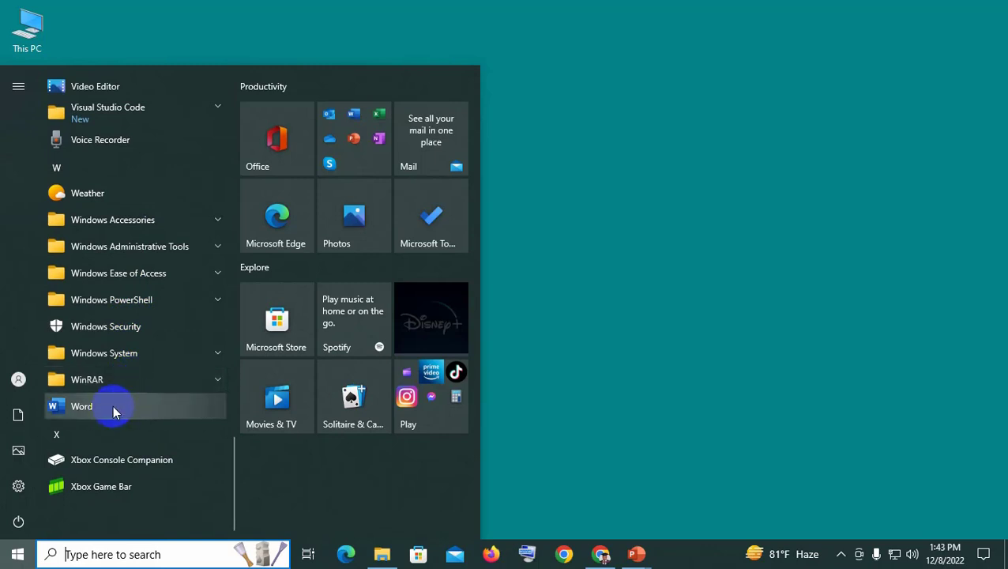
{"action": "left_click", "coordinate": [106, 409]}
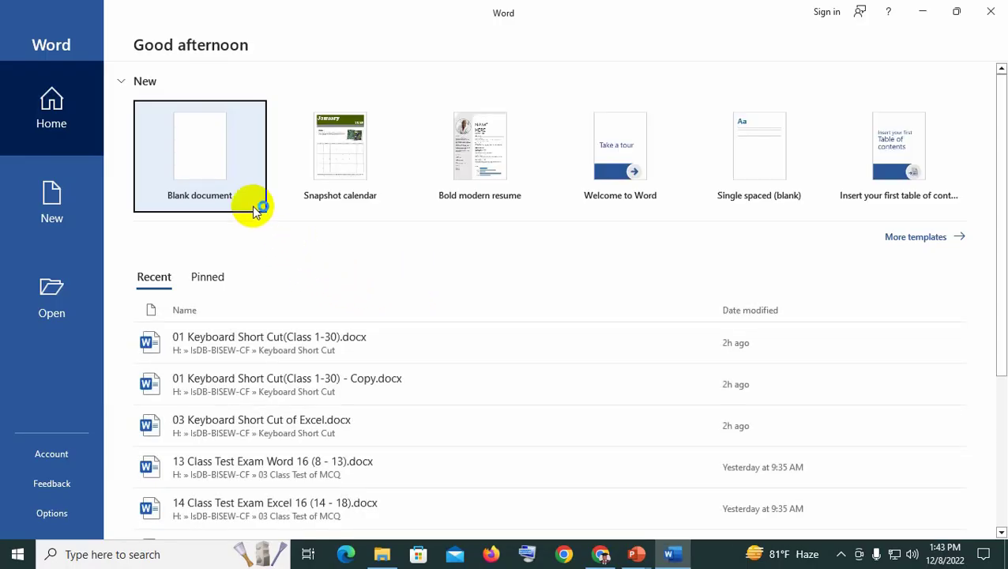
Save a new blank document to the Desktop as Doc1.docx and close Word.
{"action": "left_click", "coordinate": [210, 151]}
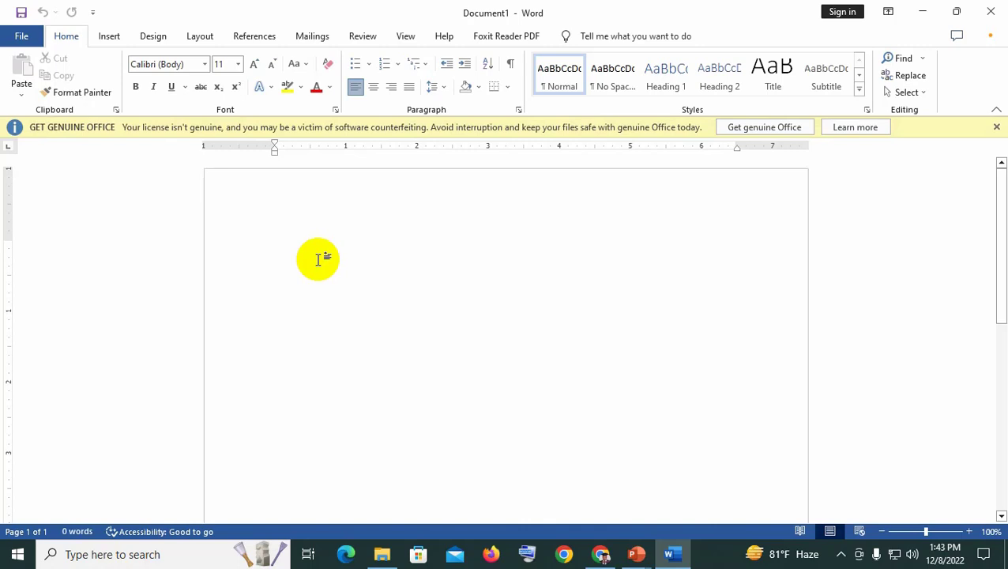
{"action": "key", "text": "ctrl+s"}
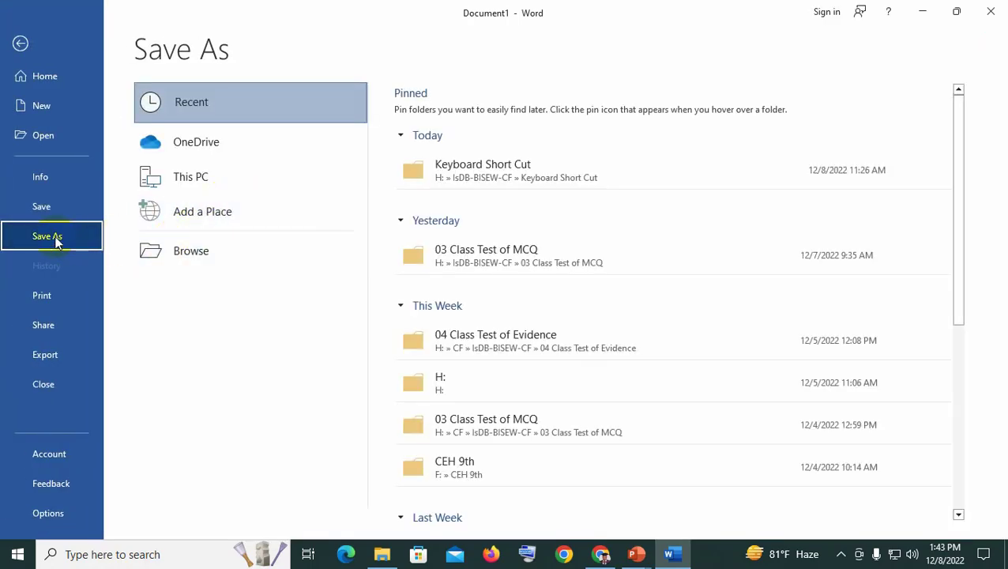
{"action": "left_click", "coordinate": [198, 252]}
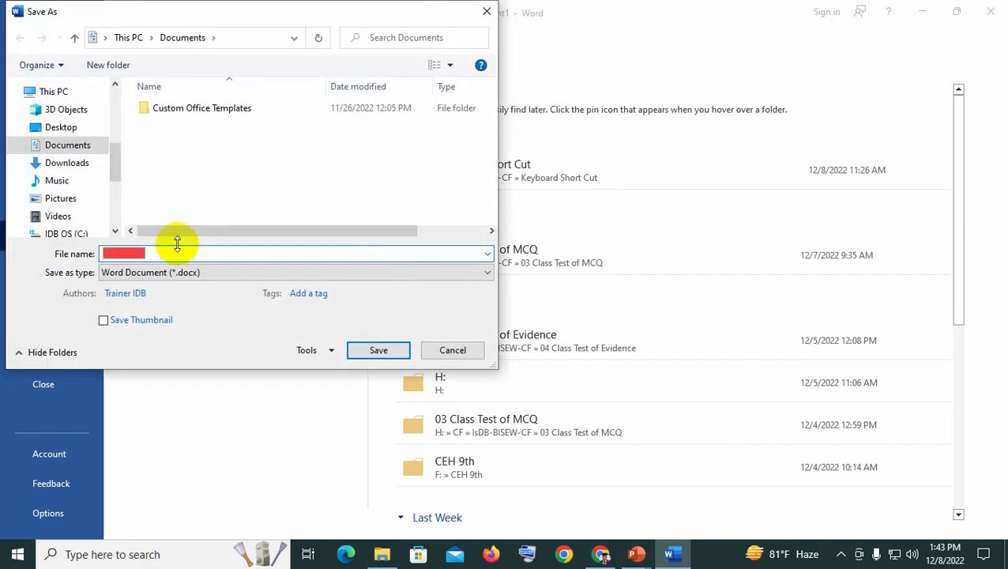
{"action": "left_click_drag", "start_coordinate": [117, 169], "coordinate": [111, 108]}
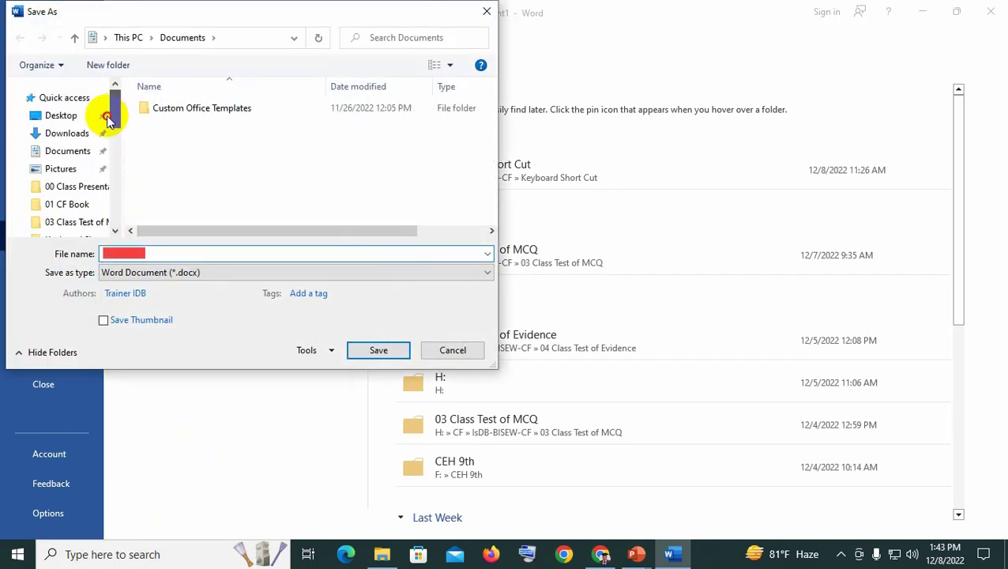
{"action": "left_click", "coordinate": [62, 124]}
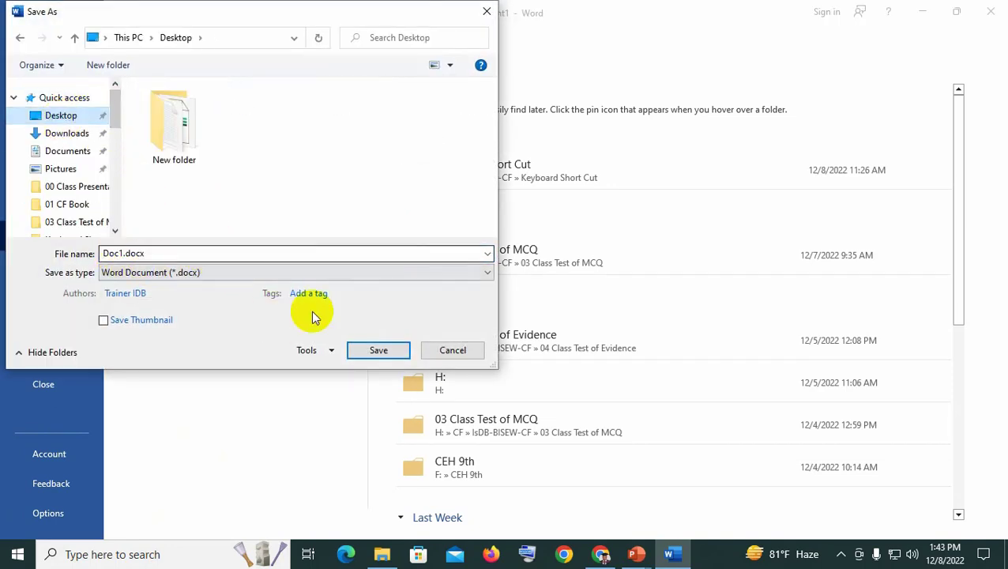
{"action": "left_click", "coordinate": [379, 349]}
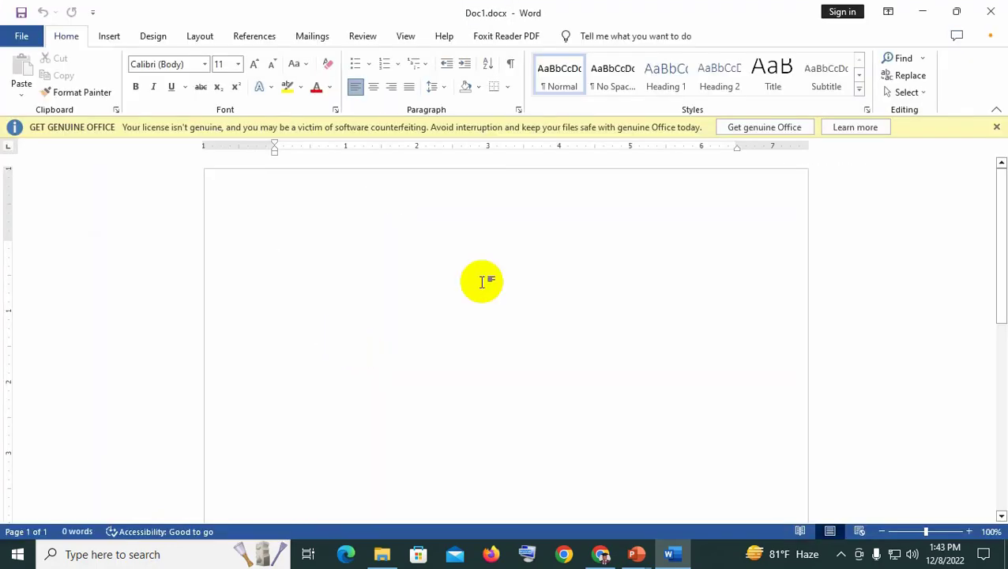
{"action": "left_click", "coordinate": [990, 11]}
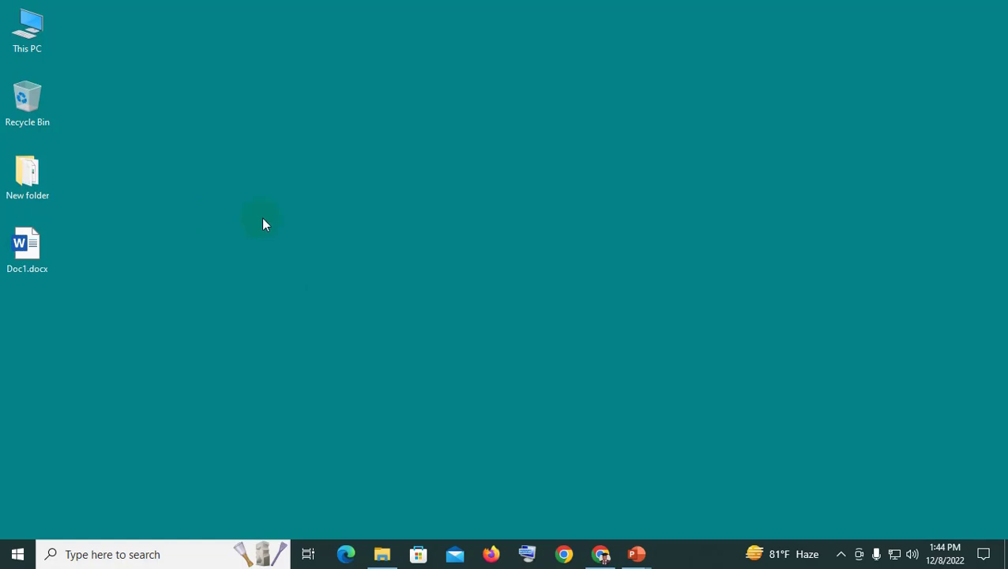
Search Windows for 'word' and launch Word from the best match.
{"action": "left_click", "coordinate": [120, 554]}
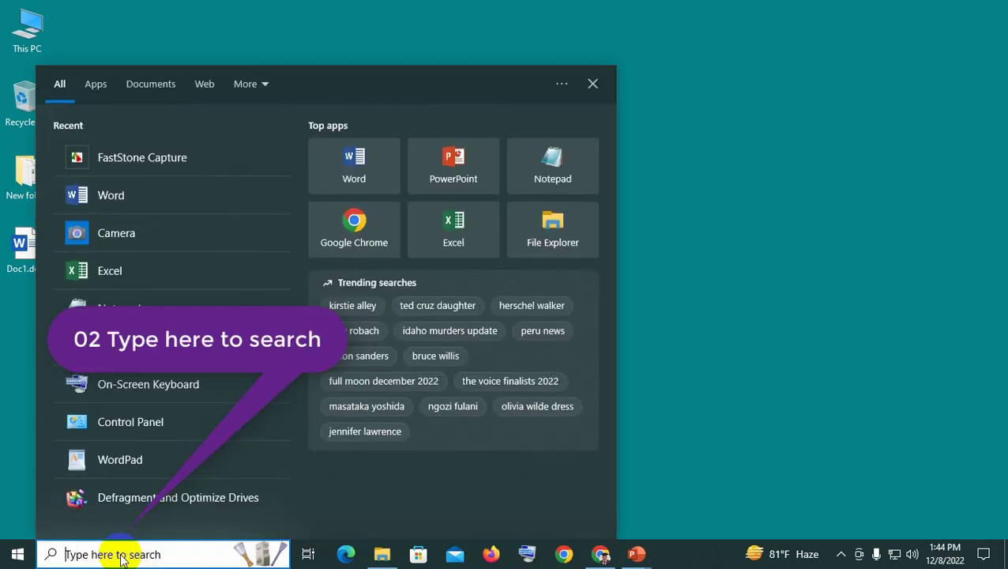
{"action": "type", "text": "word"}
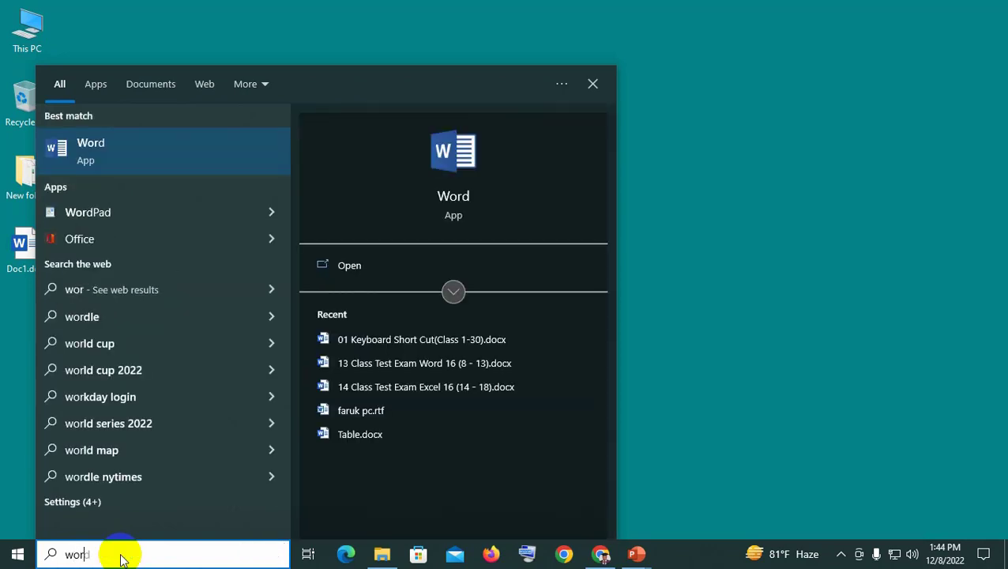
{"action": "left_click", "coordinate": [142, 160]}
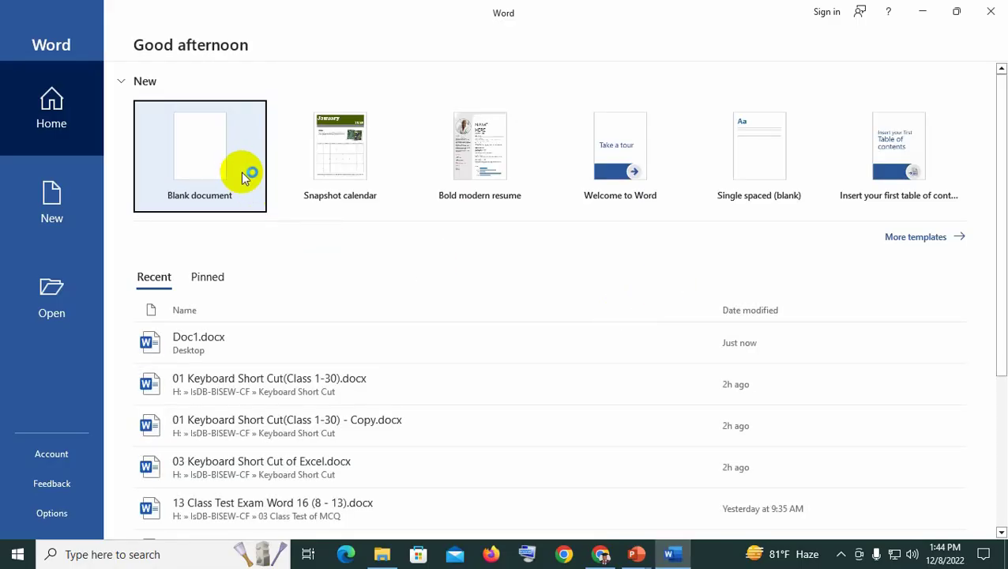
Create a blank document, dismiss the license banner, and choose Desktop in Save As.
{"action": "left_click", "coordinate": [211, 157]}
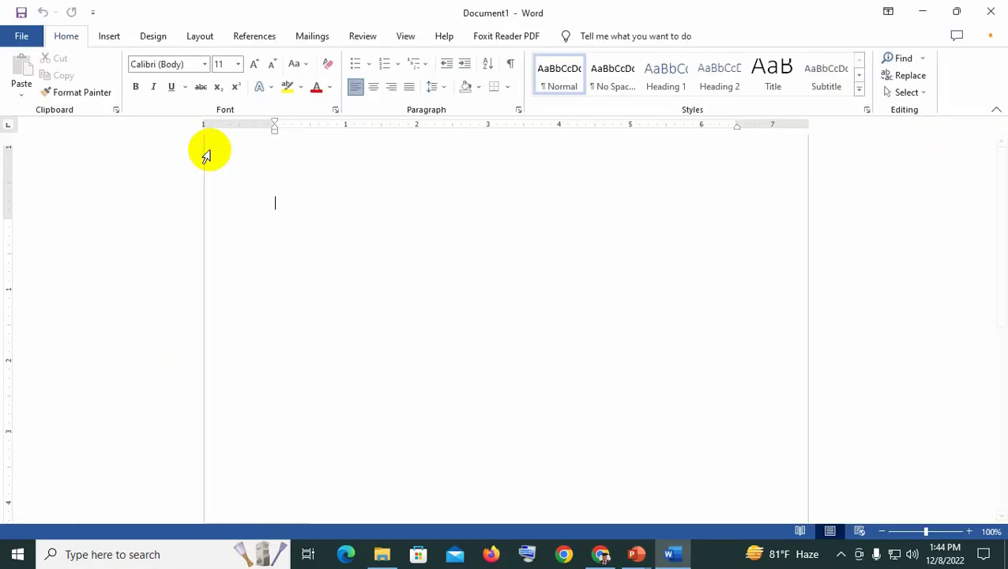
{"action": "left_click", "coordinate": [997, 127]}
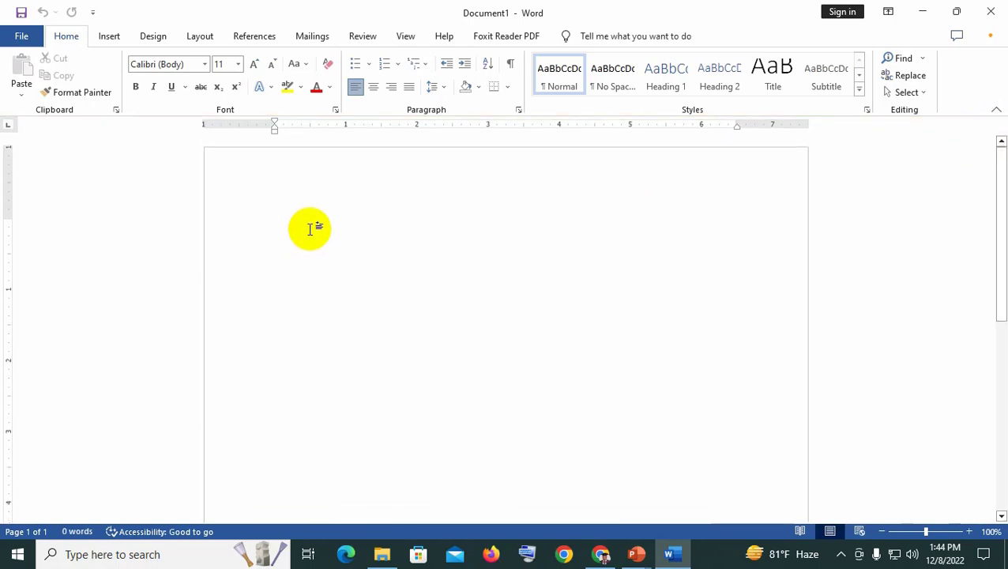
{"action": "key", "text": "ctrl+s"}
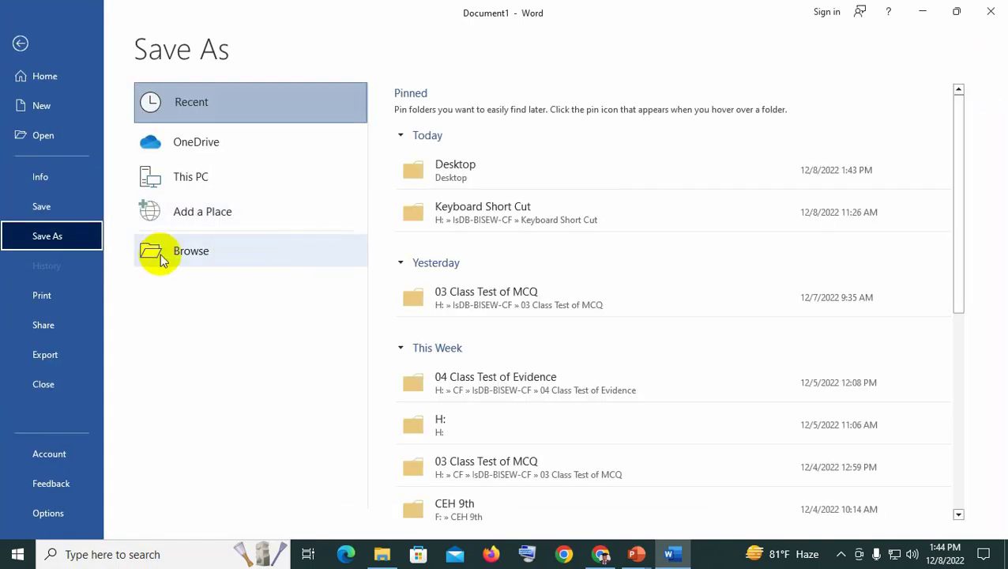
{"action": "left_click", "coordinate": [215, 258]}
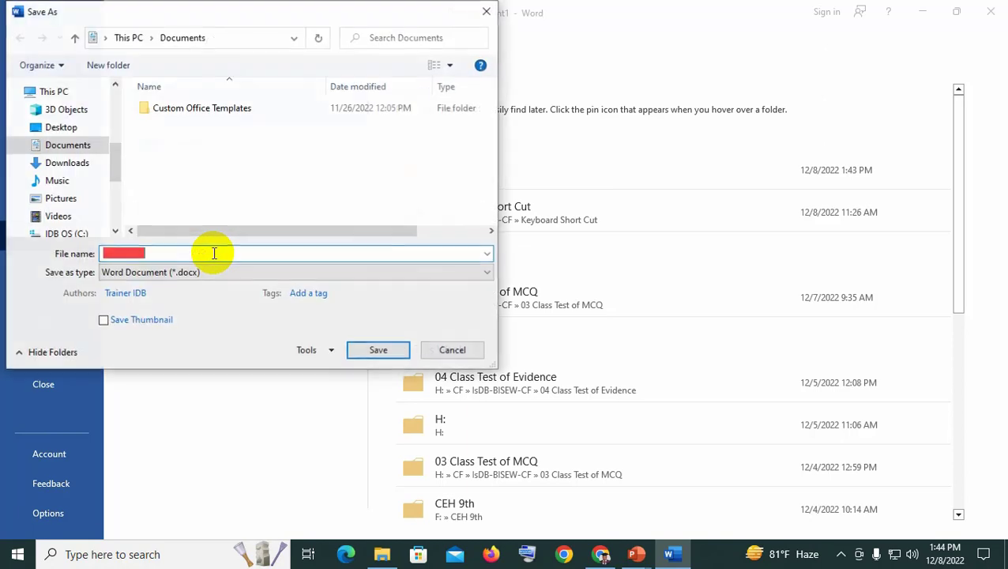
{"action": "left_click", "coordinate": [162, 253]}
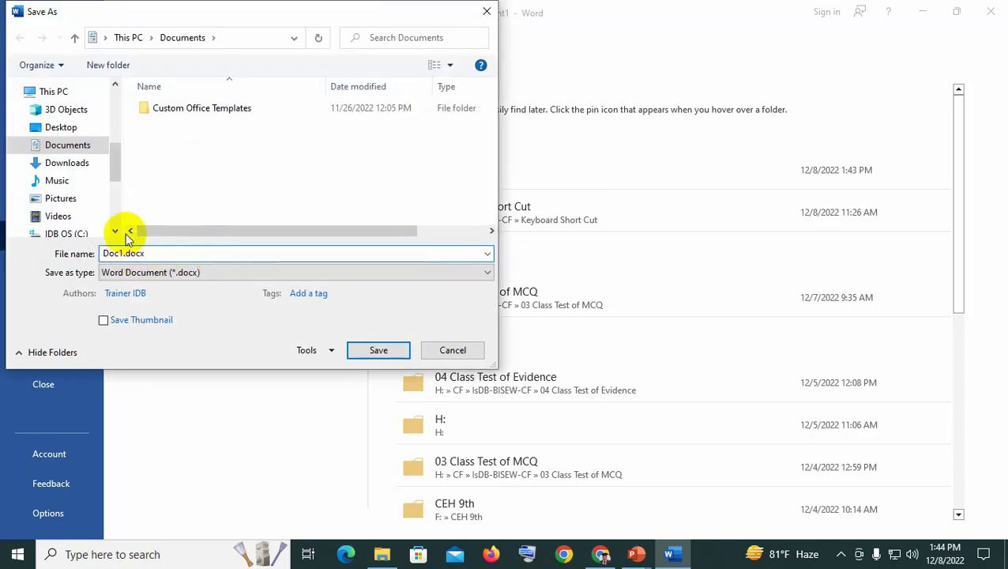
{"action": "left_click_drag", "start_coordinate": [114, 170], "coordinate": [113, 99]}
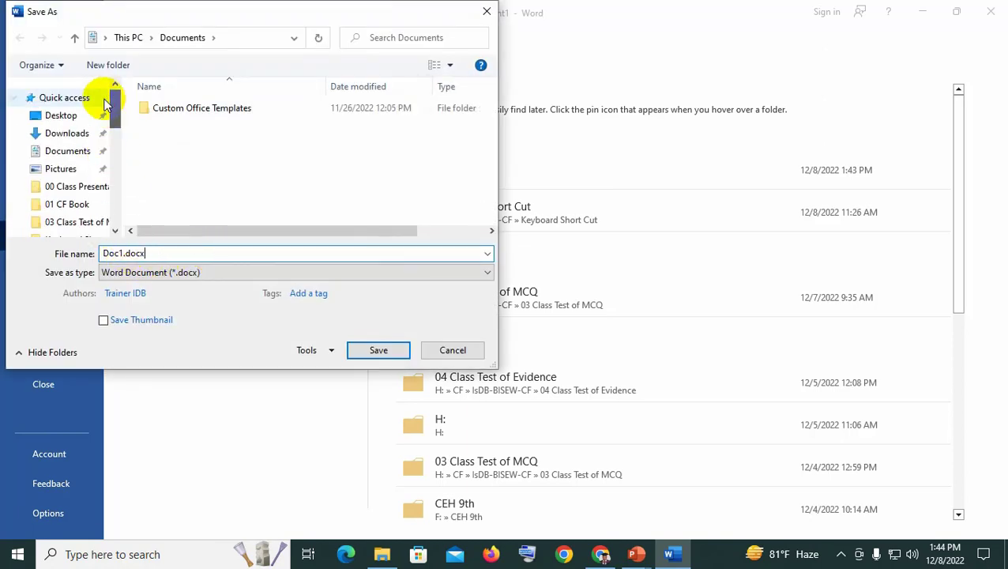
{"action": "left_click", "coordinate": [62, 117]}
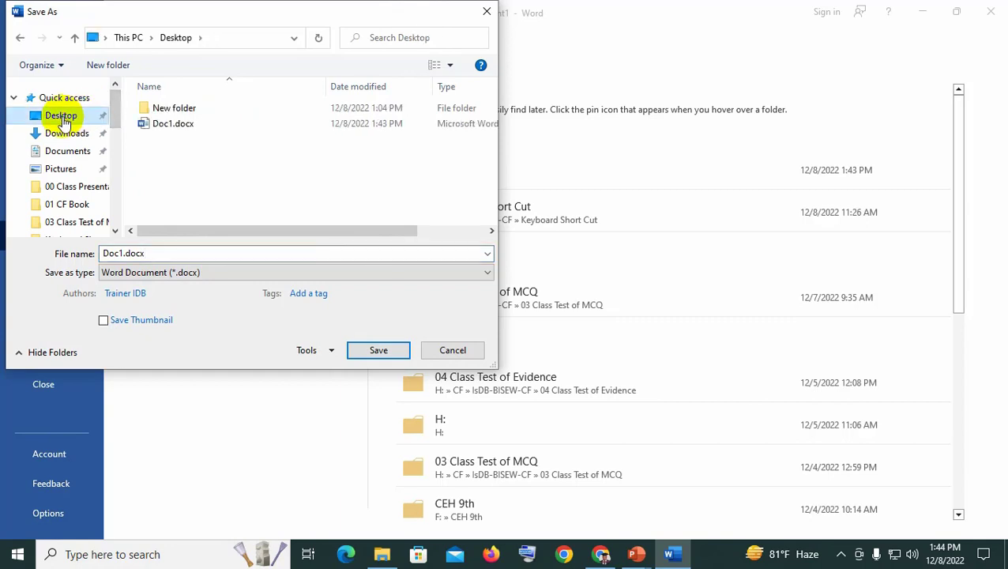
Change the file name to Doc2.docx and save it.
{"action": "double_click", "coordinate": [123, 253]}
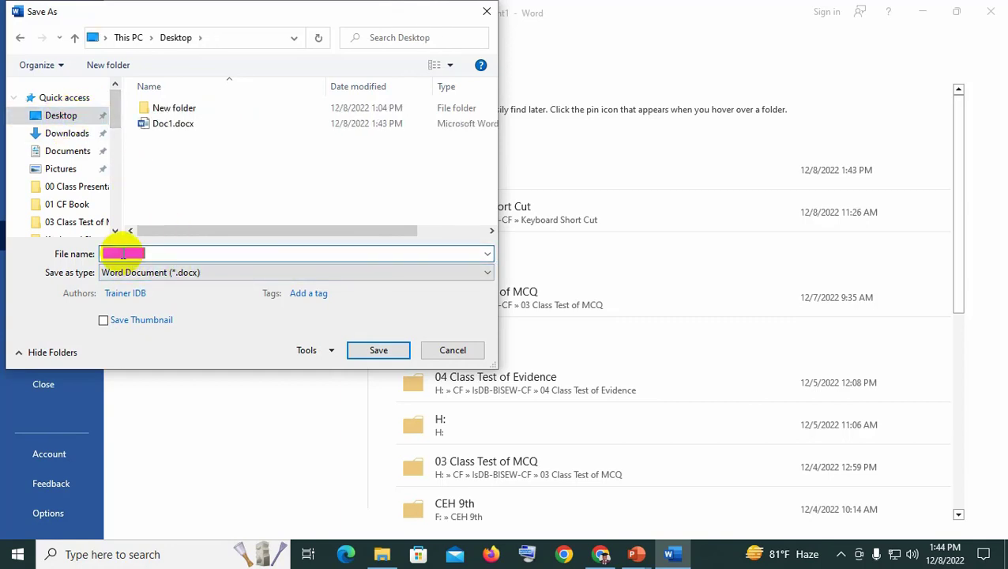
{"action": "left_click", "coordinate": [123, 253]}
{"action": "key", "text": "BackSpace"}
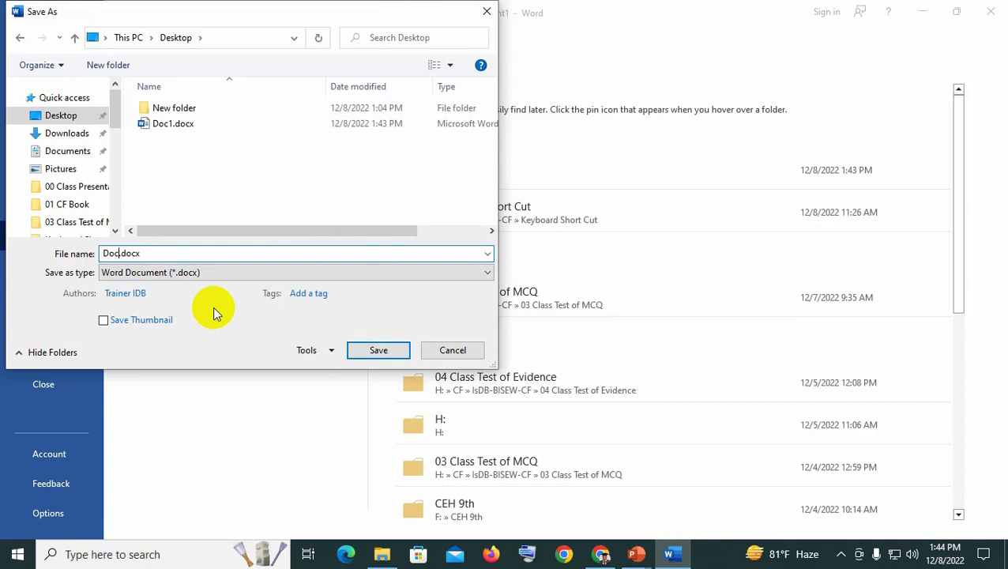
{"action": "type", "text": "2"}
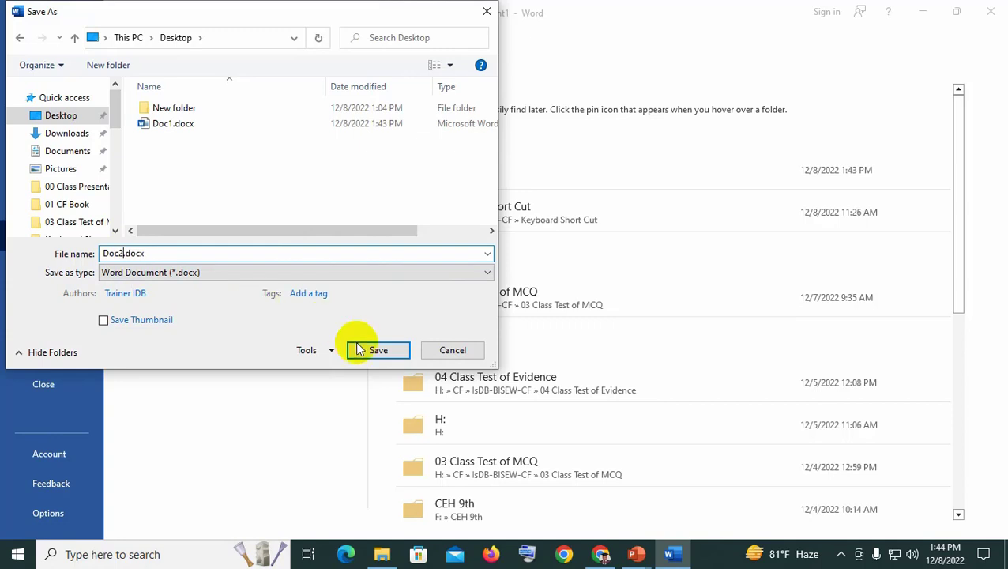
{"action": "left_click", "coordinate": [380, 351]}
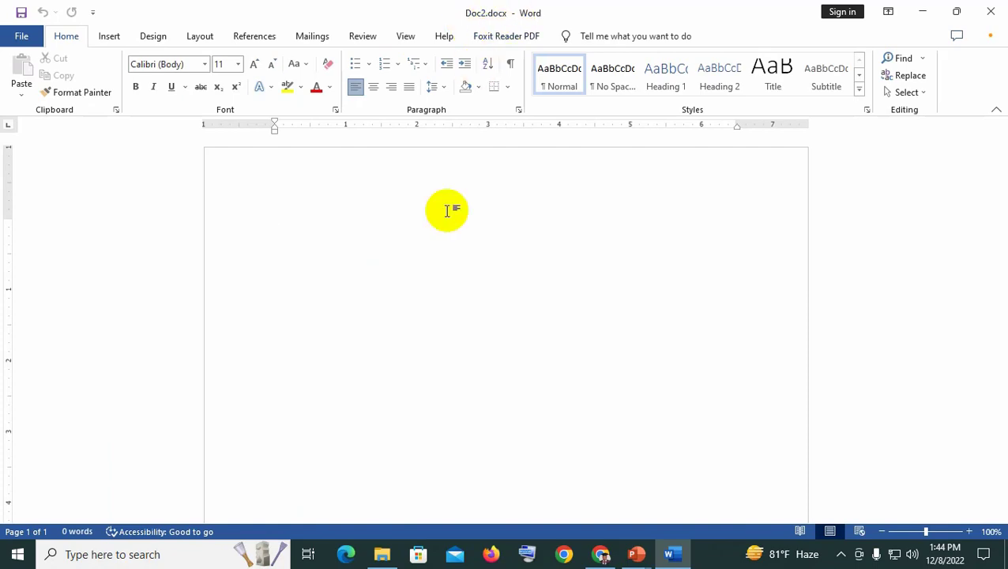
Close Word, then add New Microsoft Word Document.docx to the desktop, open it once and close it.
{"action": "left_click", "coordinate": [997, 22]}
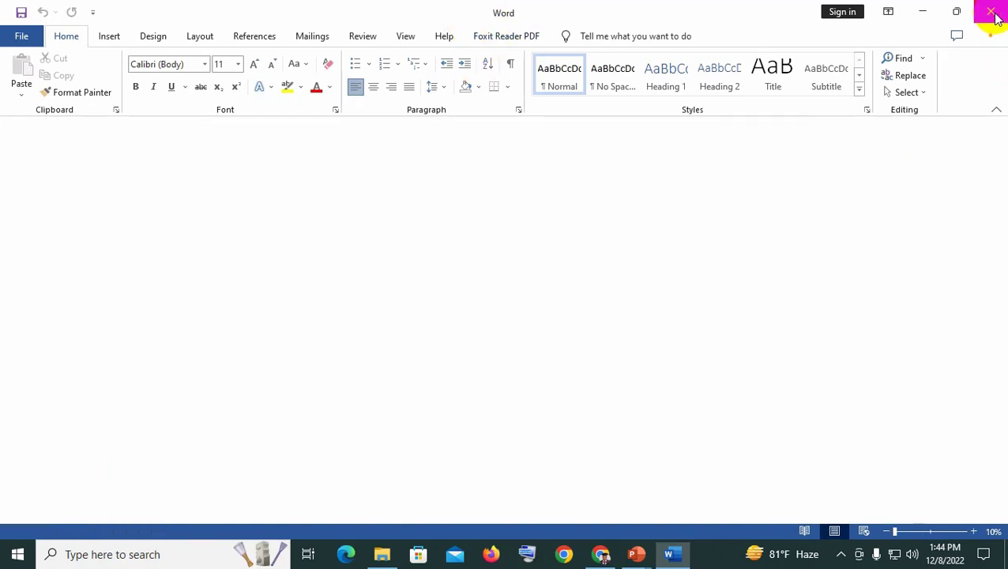
{"action": "right_click", "coordinate": [315, 210]}
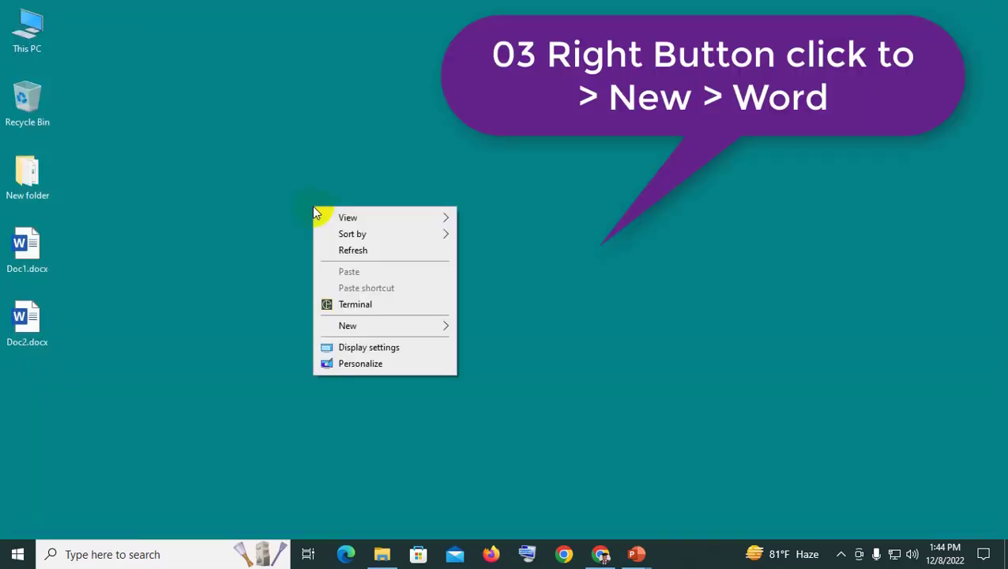
{"action": "mouse_move", "coordinate": [373, 325]}
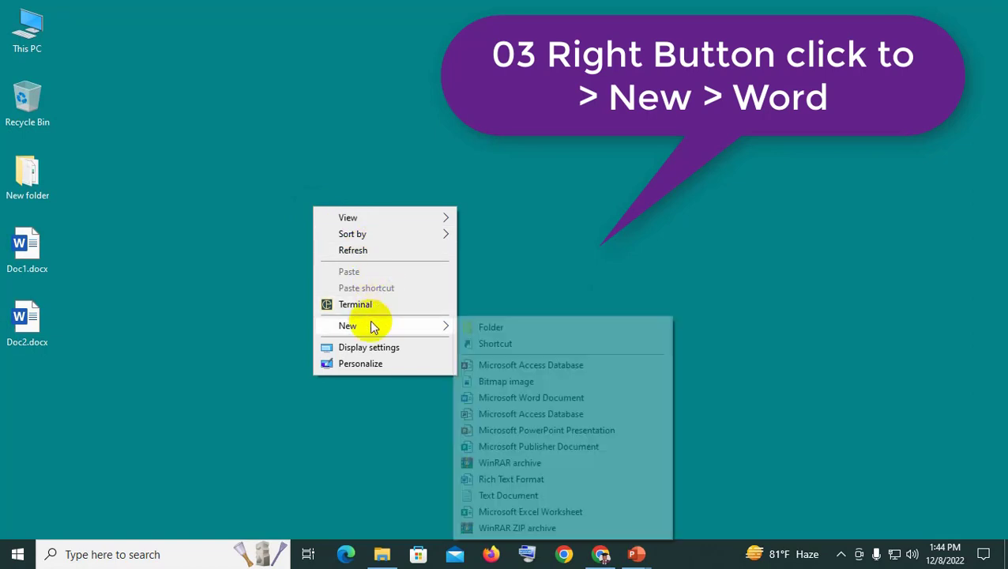
{"action": "left_click", "coordinate": [535, 398]}
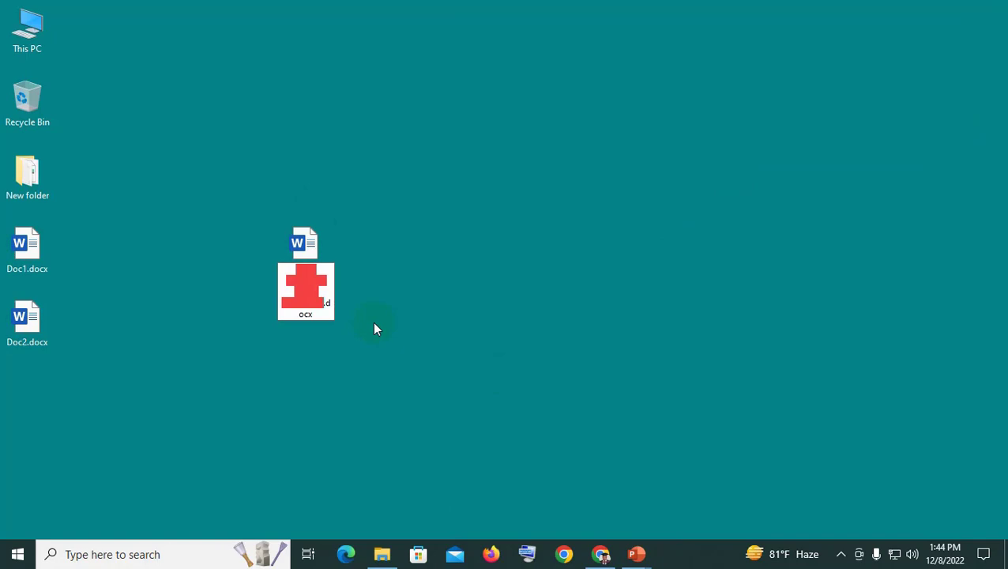
{"action": "key", "text": "Return"}
{"action": "key", "text": "Return"}
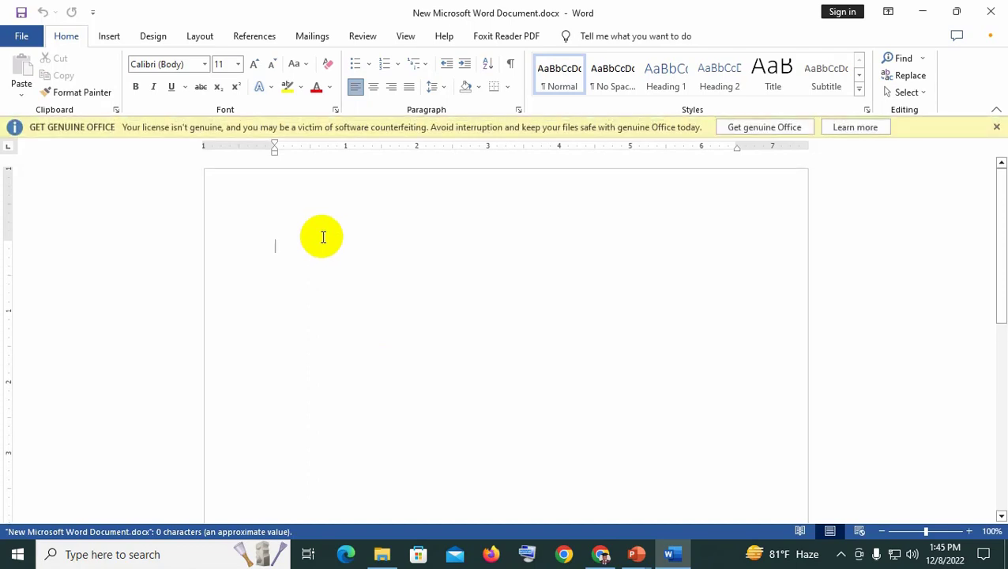
{"action": "left_click", "coordinate": [993, 12]}
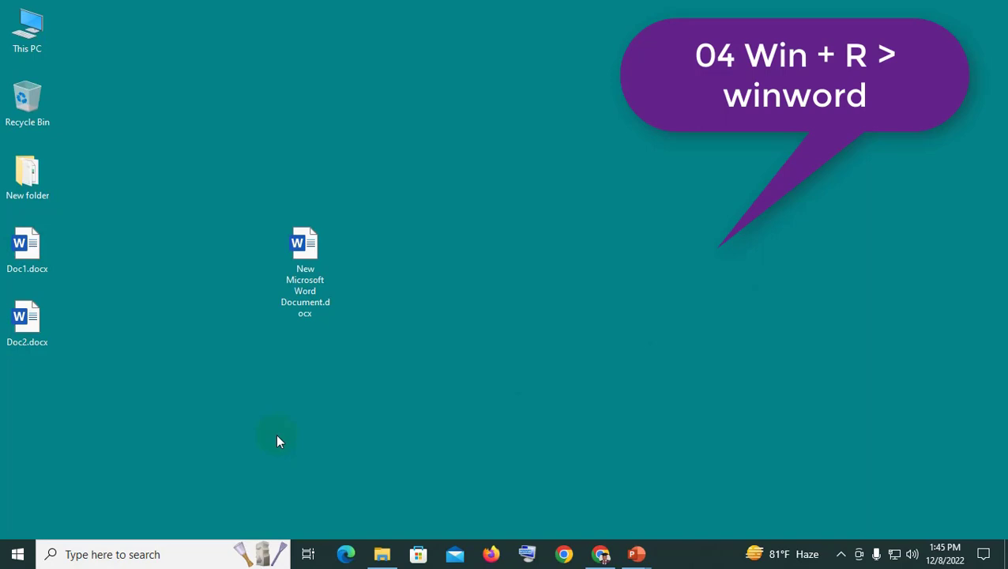
Launch Word with the winword command from the Run history and start a blank document.
{"action": "key", "text": "super+r"}
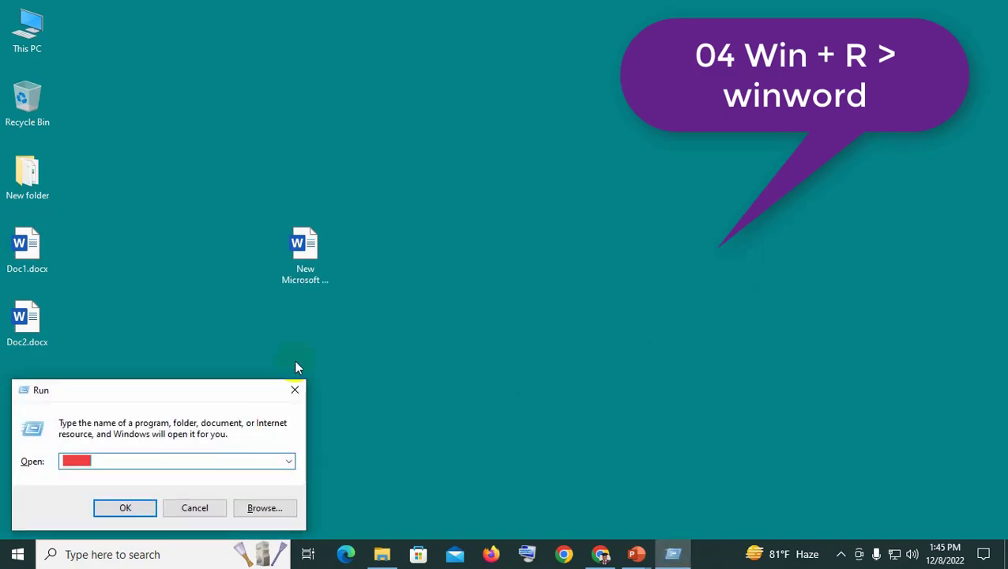
{"action": "left_click", "coordinate": [288, 461]}
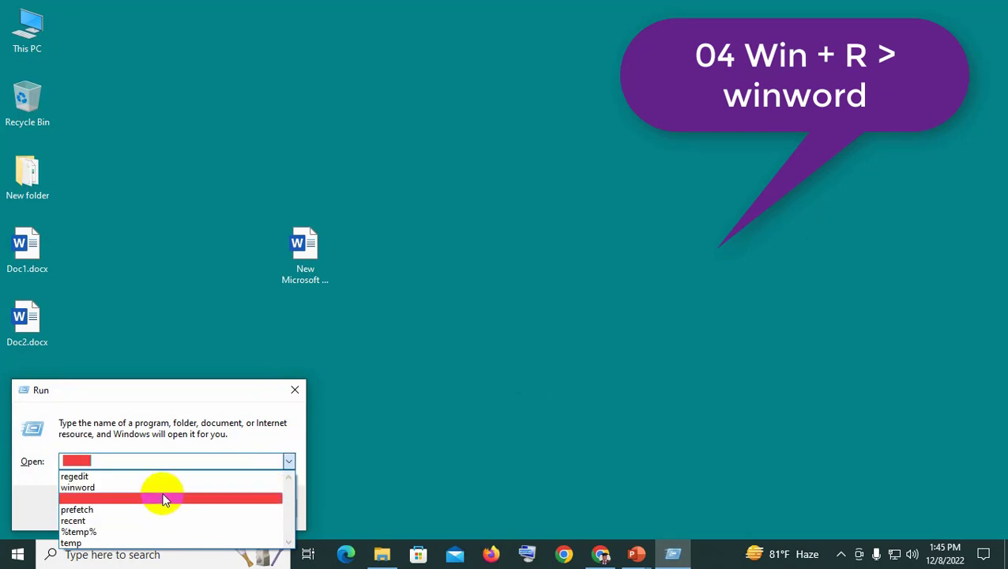
{"action": "left_click", "coordinate": [153, 487]}
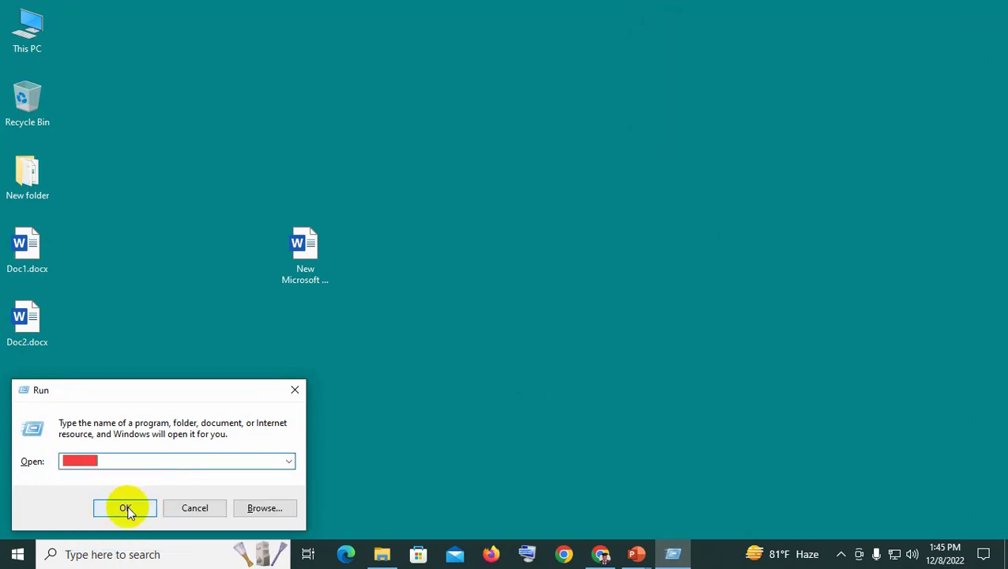
{"action": "left_click", "coordinate": [134, 506]}
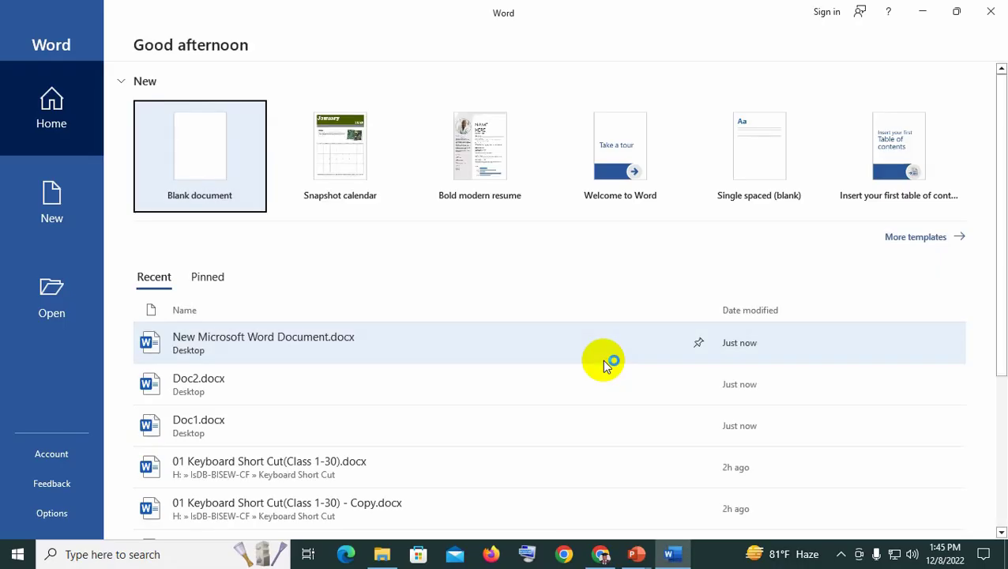
{"action": "left_click", "coordinate": [207, 165]}
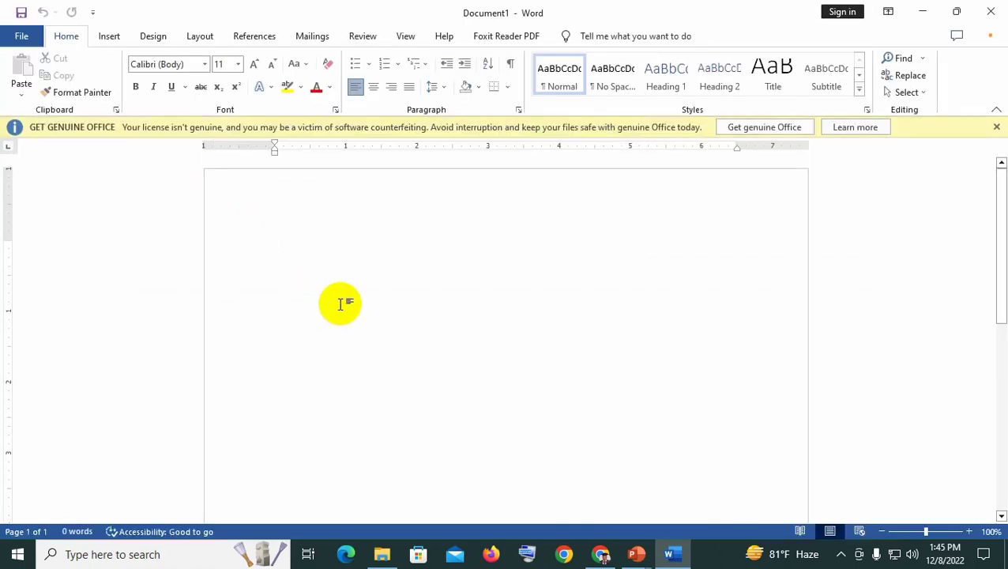
Open the full Save As dialog and set the save location to the Desktop.
{"action": "key", "text": "ctrl+s"}
{"action": "left_click", "coordinate": [200, 264]}
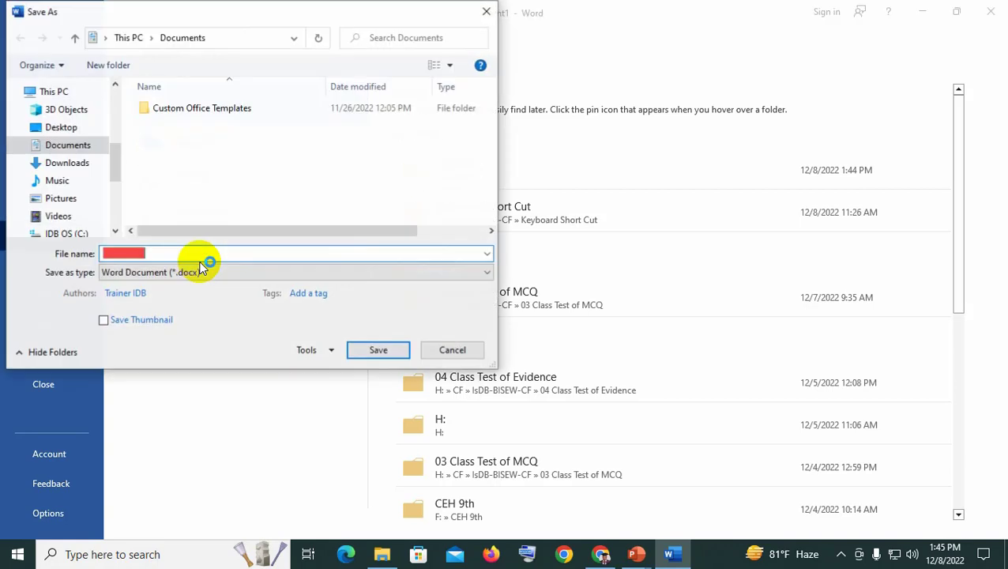
{"action": "left_click_drag", "start_coordinate": [117, 165], "coordinate": [114, 106]}
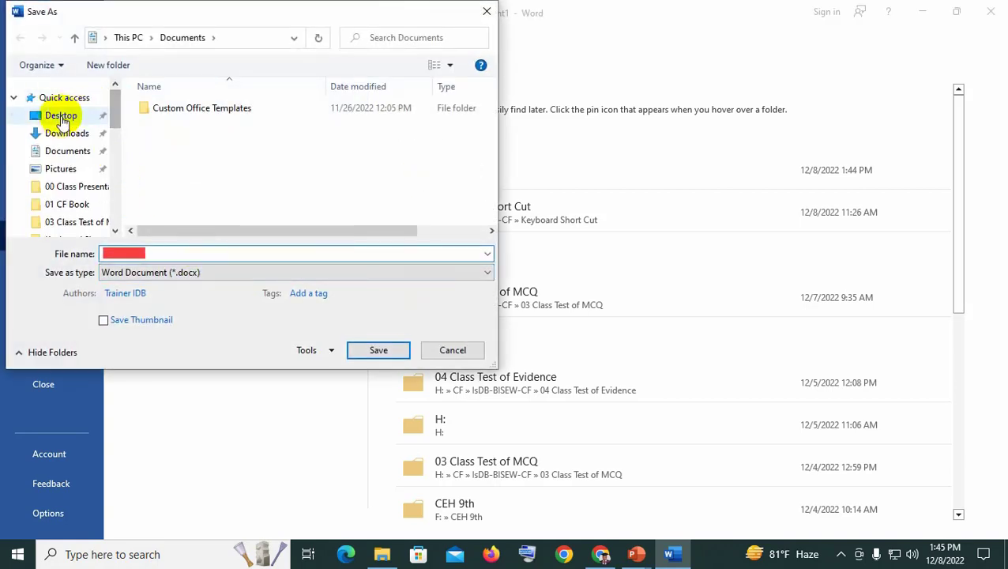
{"action": "left_click", "coordinate": [61, 117]}
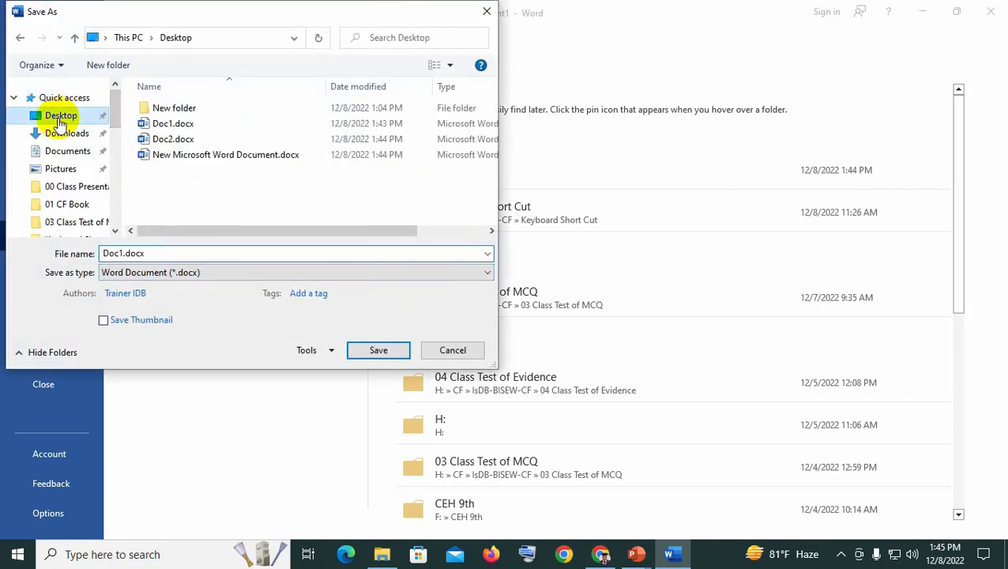
Save the file as Doc4.docx, dismiss the GET GENUINE OFFICE bar, and return to PowerPoint.
{"action": "double_click", "coordinate": [120, 253]}
{"action": "left_click", "coordinate": [120, 254]}
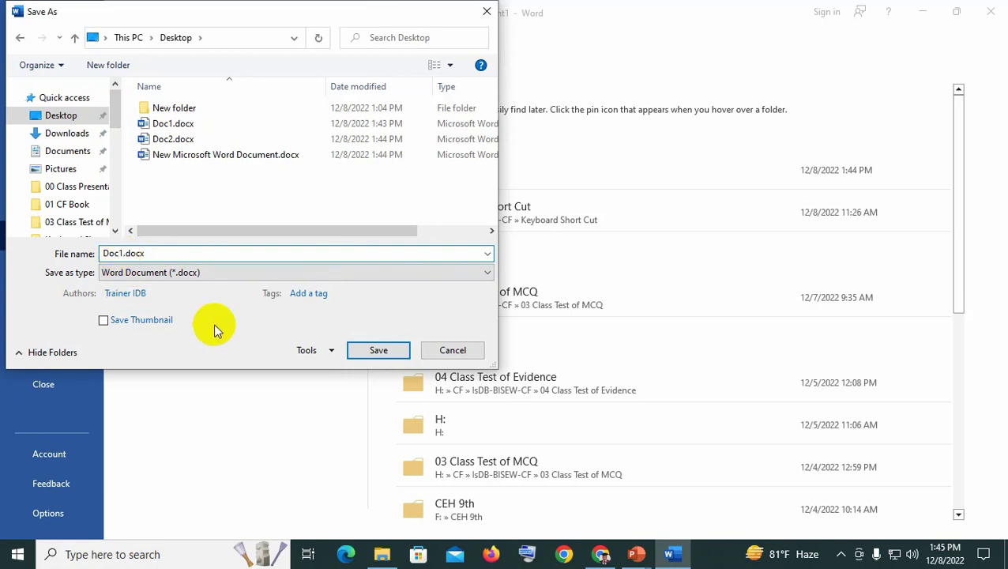
{"action": "key", "text": "Delete"}
{"action": "type", "text": "4"}
{"action": "left_click", "coordinate": [383, 350]}
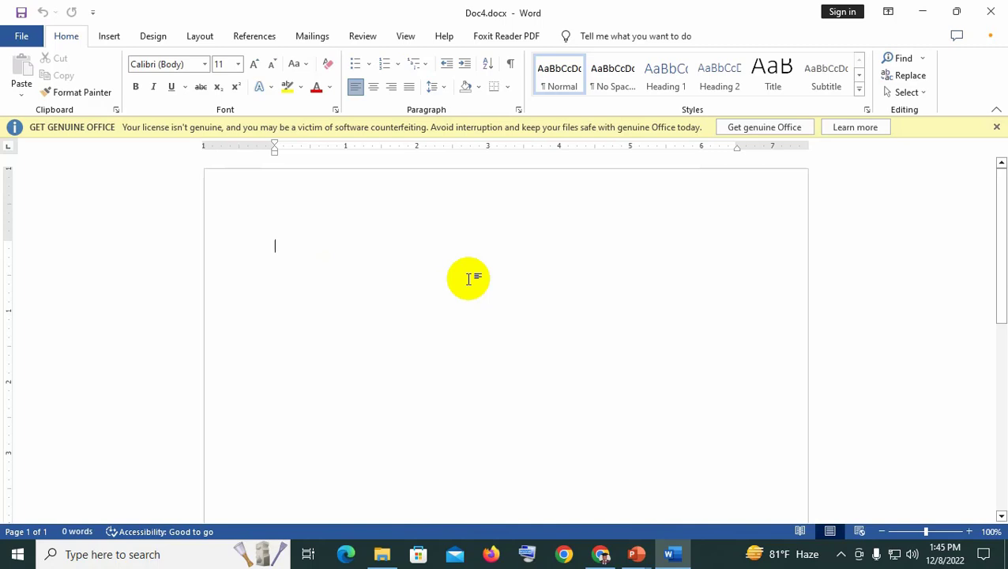
{"action": "left_click", "coordinate": [996, 127]}
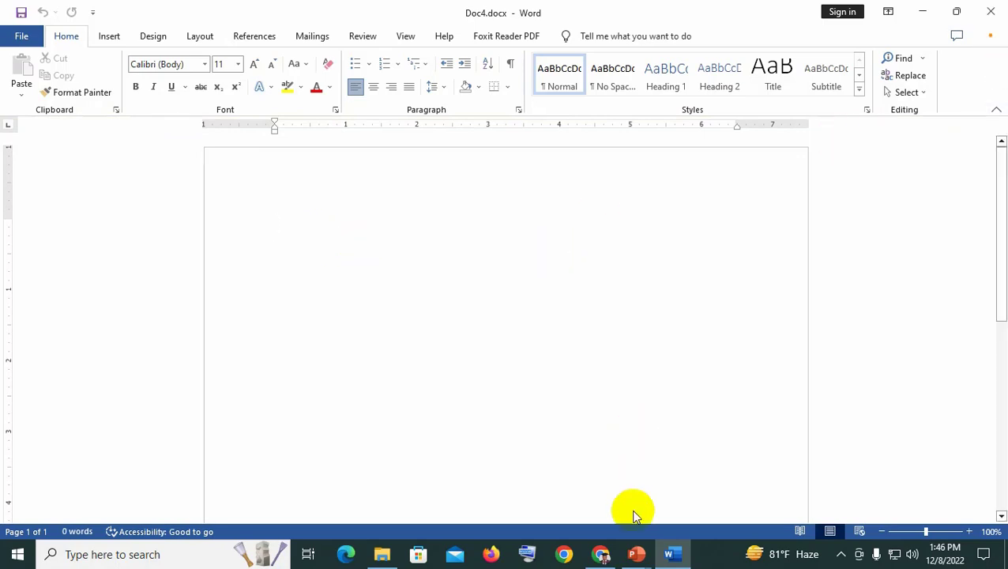
{"action": "left_click", "coordinate": [636, 554]}
{"action": "left_click", "coordinate": [715, 484]}
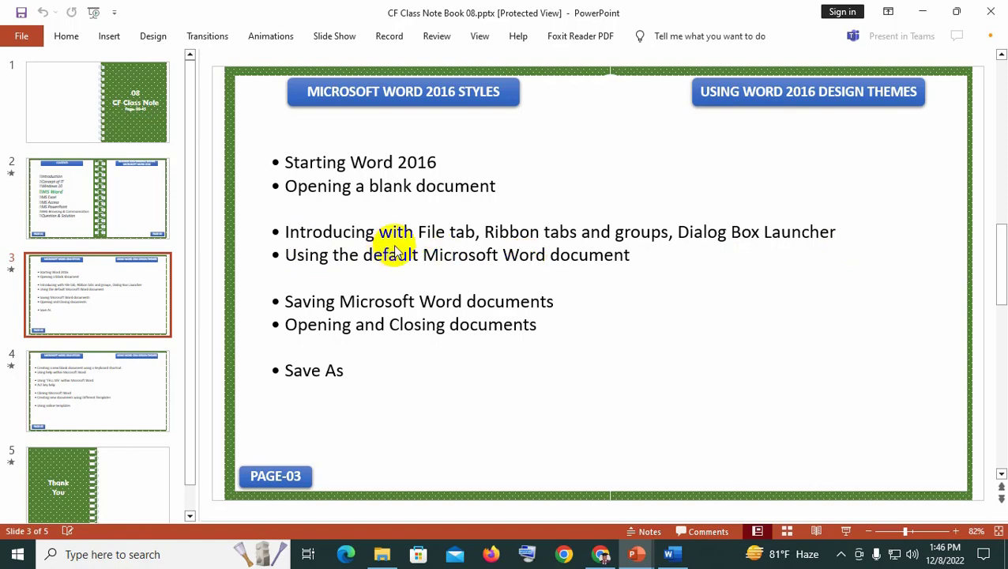
{"action": "left_click", "coordinate": [671, 555]}
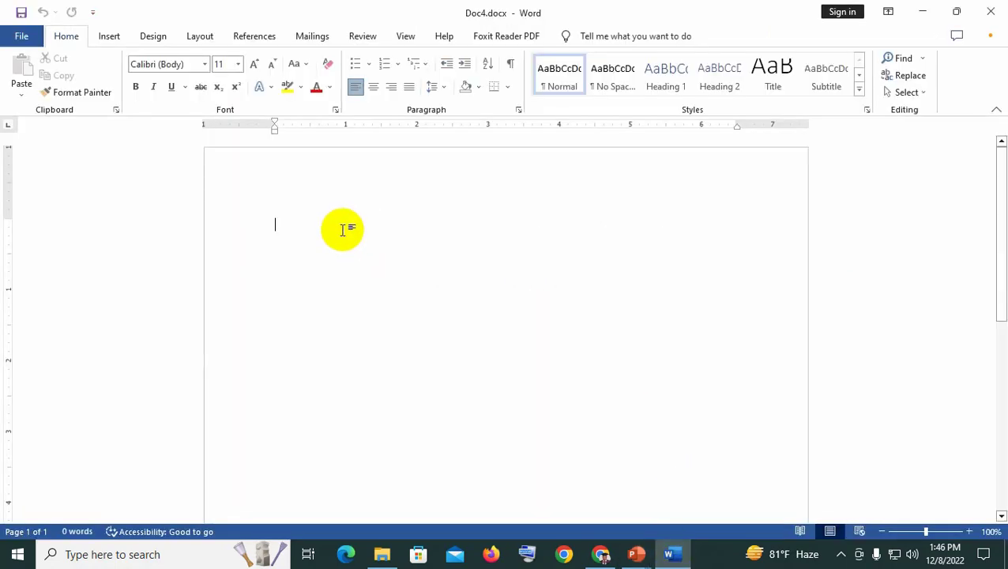
{"action": "left_click", "coordinate": [19, 37]}
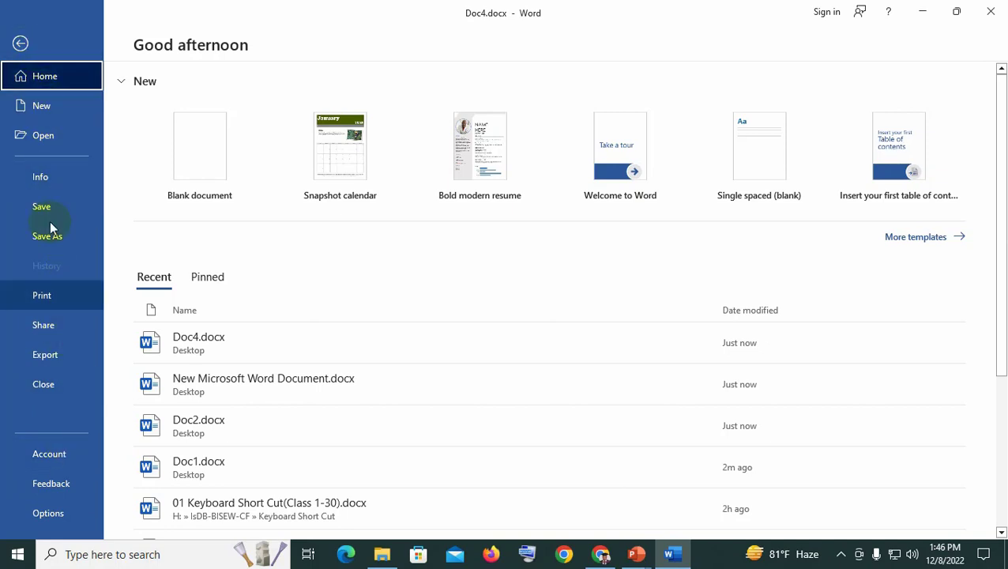
{"action": "left_click", "coordinate": [21, 44]}
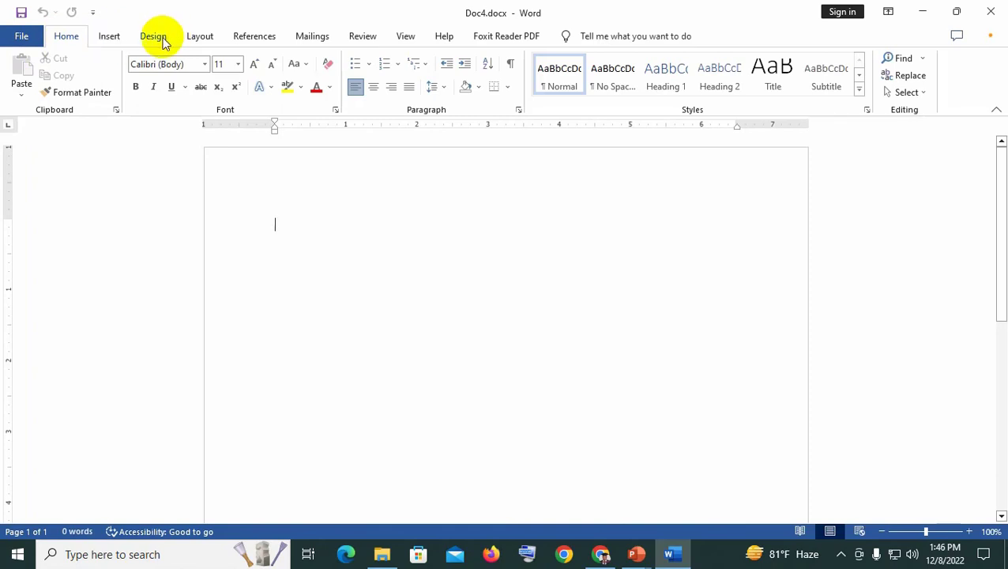
Snip a rectangle around Word's File tab to the clipboard and dismiss the saved notification.
{"action": "key", "text": "super+shift+s"}
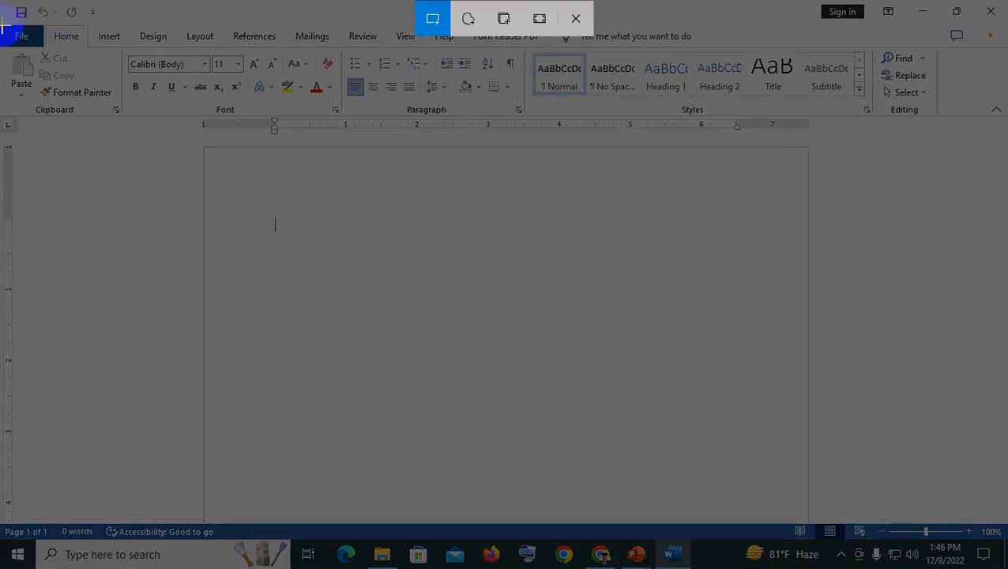
{"action": "left_click_drag", "start_coordinate": [3, 25], "coordinate": [55, 49]}
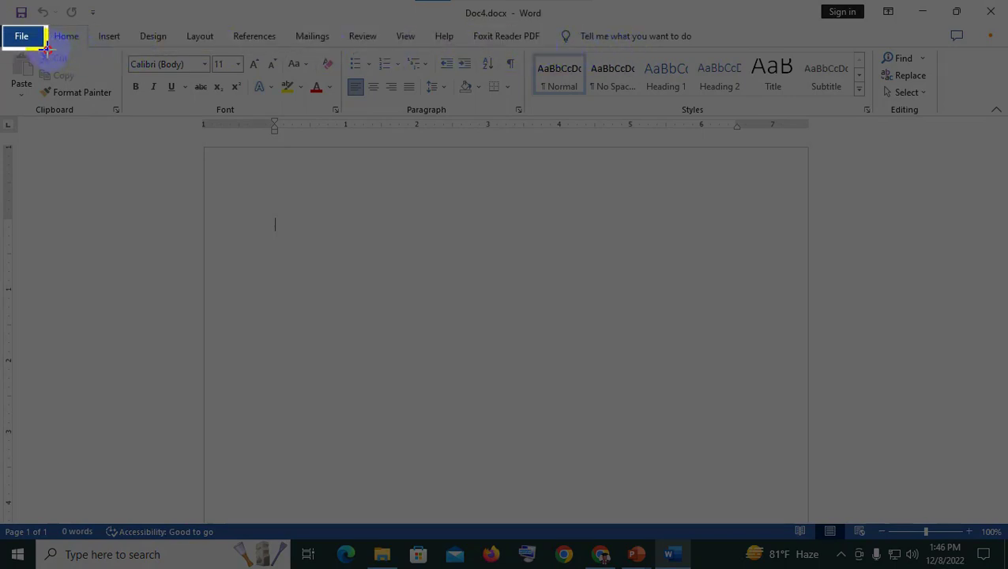
{"action": "left_click_drag", "start_coordinate": [47, 49], "coordinate": [45, 49]}
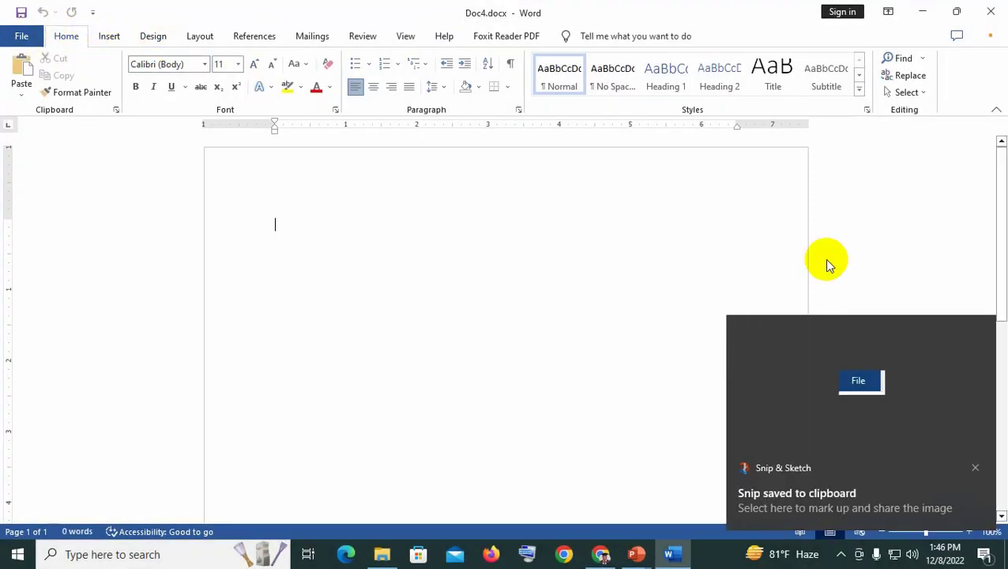
{"action": "left_click", "coordinate": [980, 469]}
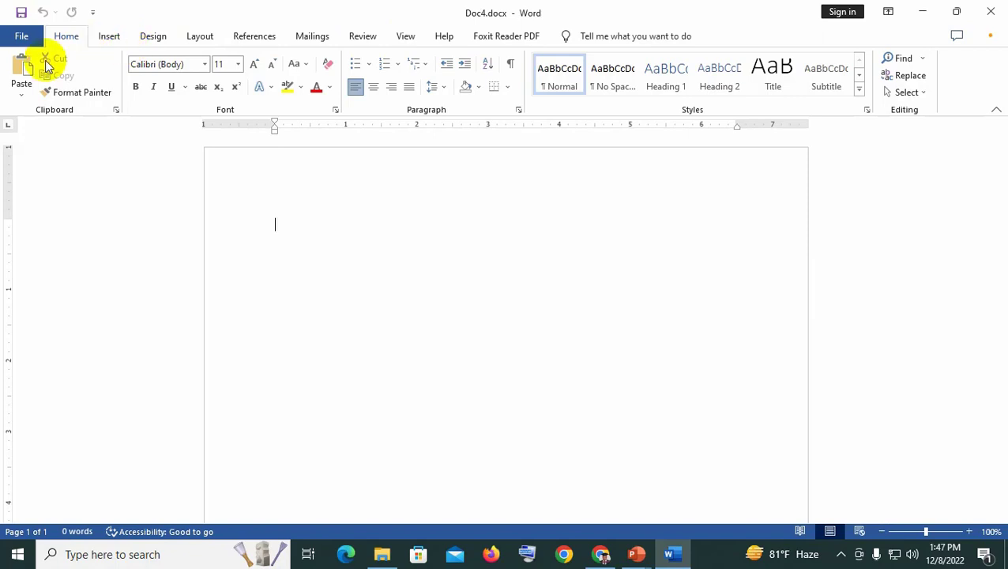
Create a second blank document, Document2, from the Blank document option on the New page.
{"action": "left_click", "coordinate": [21, 36]}
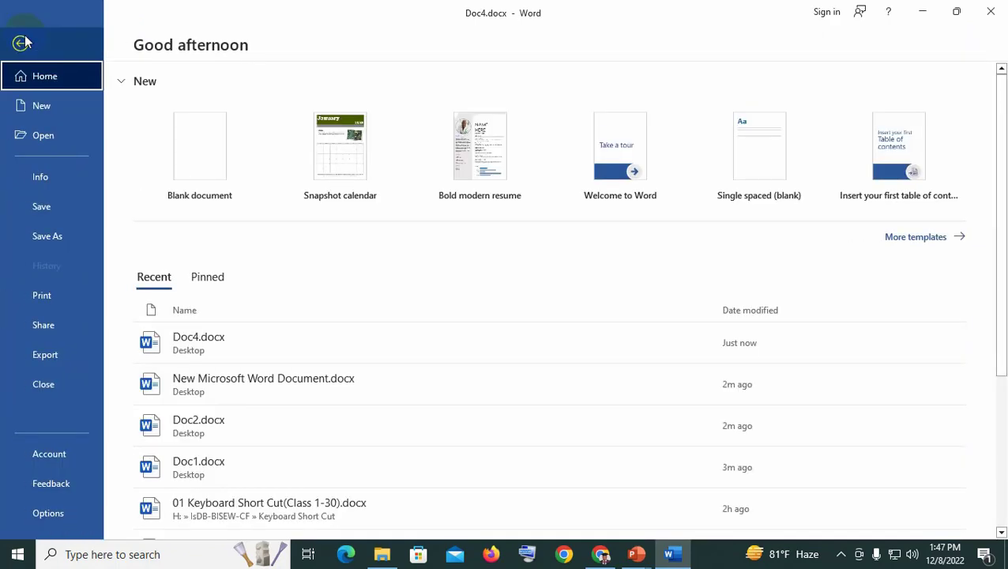
{"action": "left_click", "coordinate": [55, 105]}
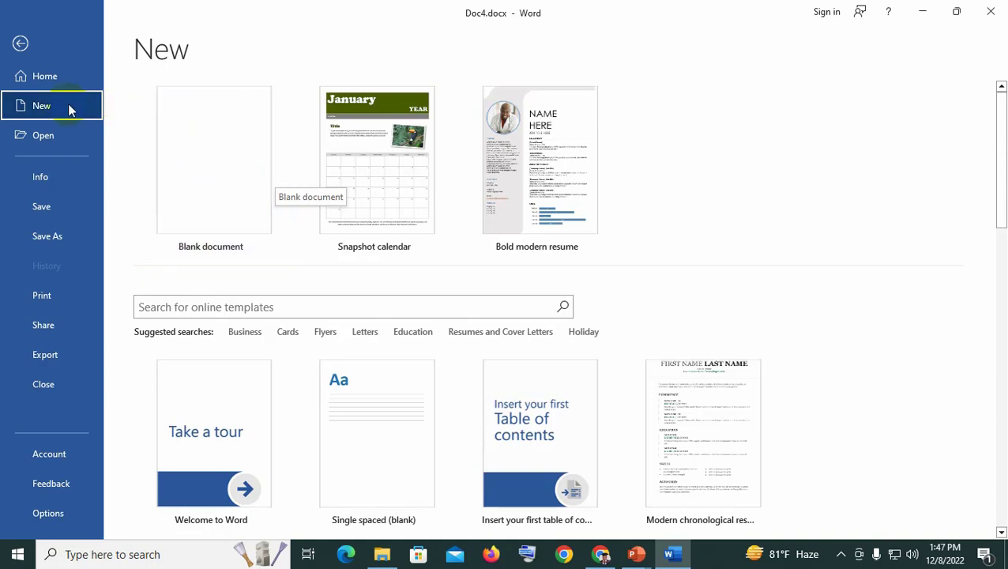
{"action": "left_click", "coordinate": [239, 192]}
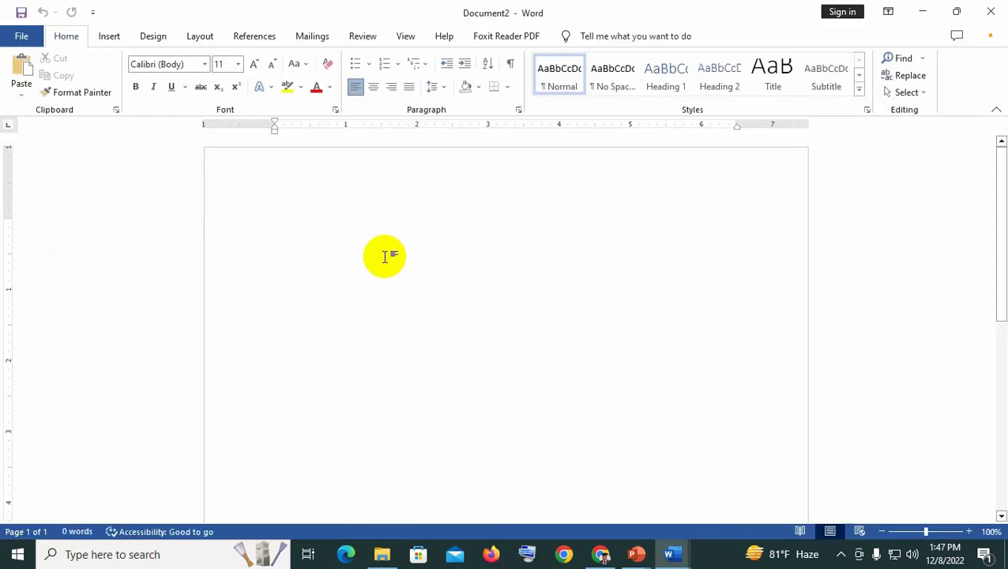
{"action": "left_click", "coordinate": [20, 37]}
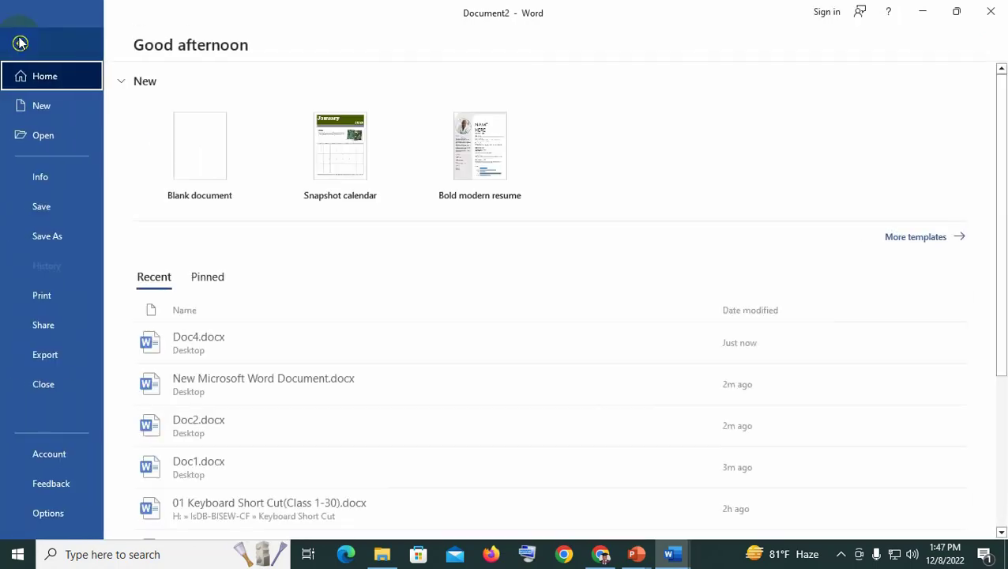
Browse the Open page's recent documents, then view Document2's Info page.
{"action": "left_click", "coordinate": [44, 135]}
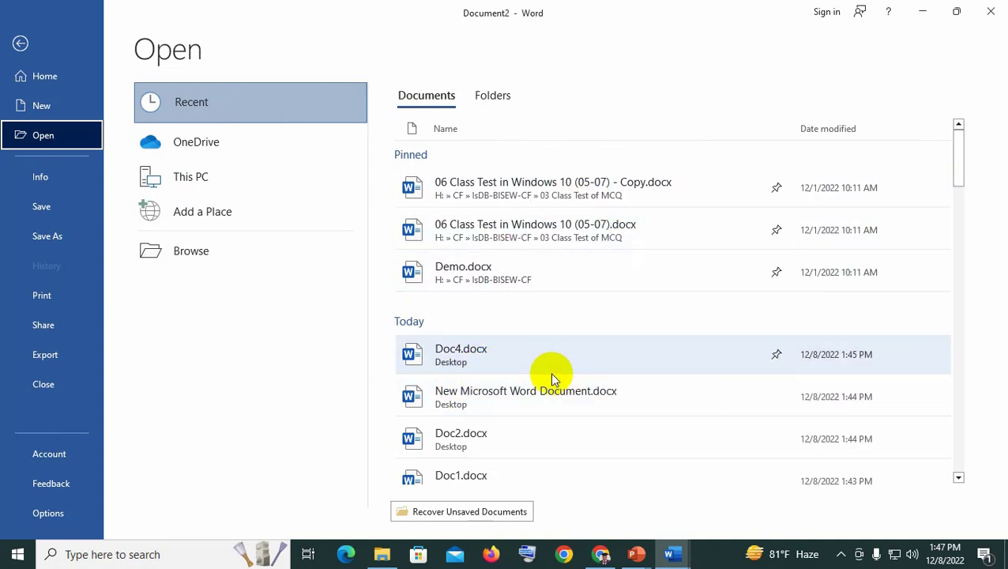
{"action": "scroll", "coordinate": [550, 375], "scroll_direction": "down", "scroll_amount": 2}
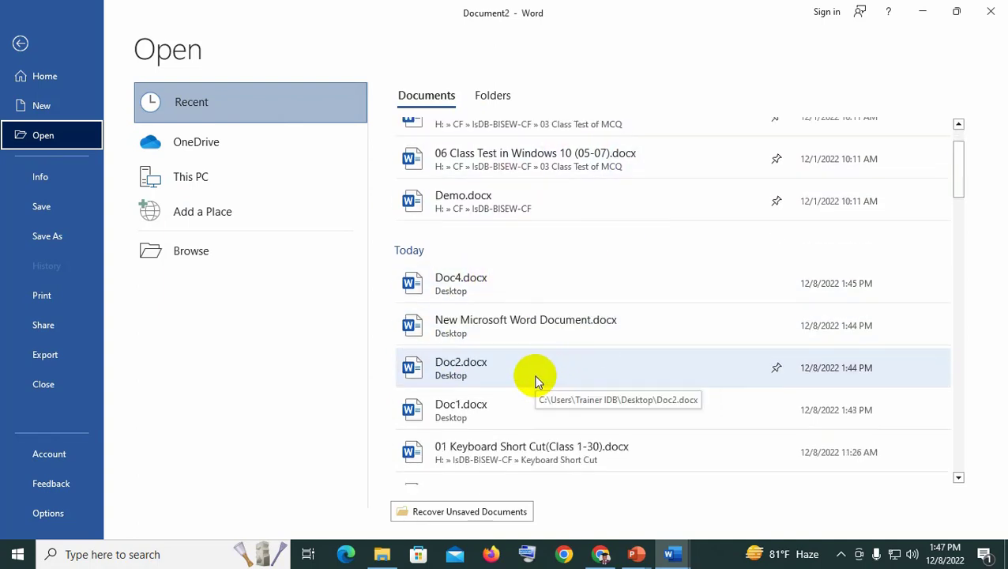
{"action": "left_click", "coordinate": [37, 180]}
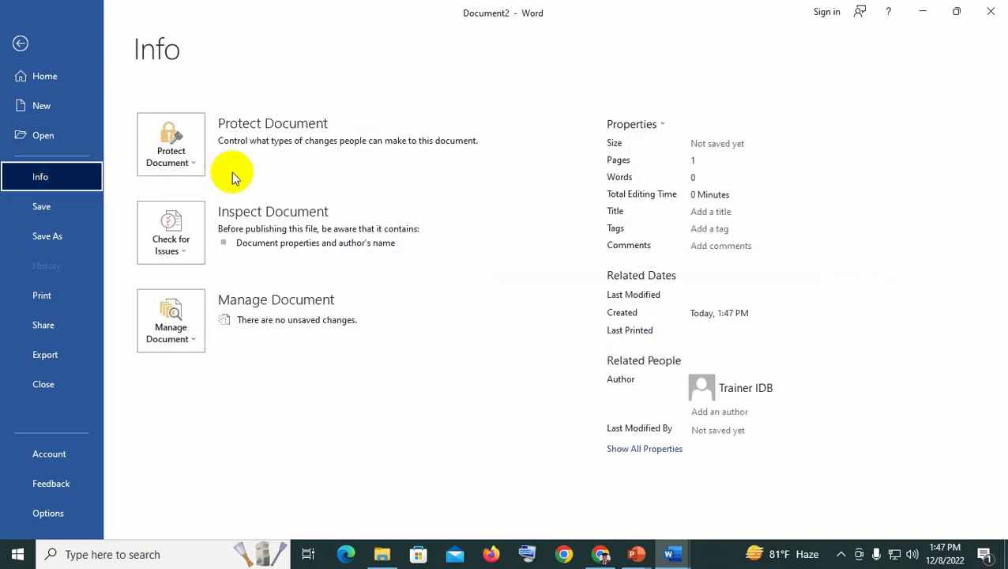
Look over the Protect Document menu and Save As locations, then open the Print page.
{"action": "left_click", "coordinate": [180, 160]}
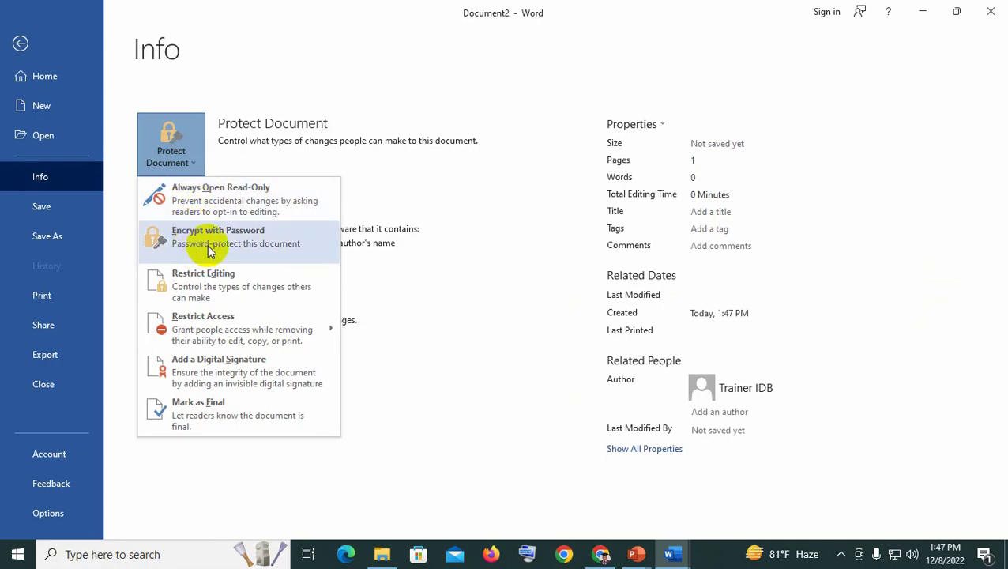
{"action": "left_click", "coordinate": [42, 210]}
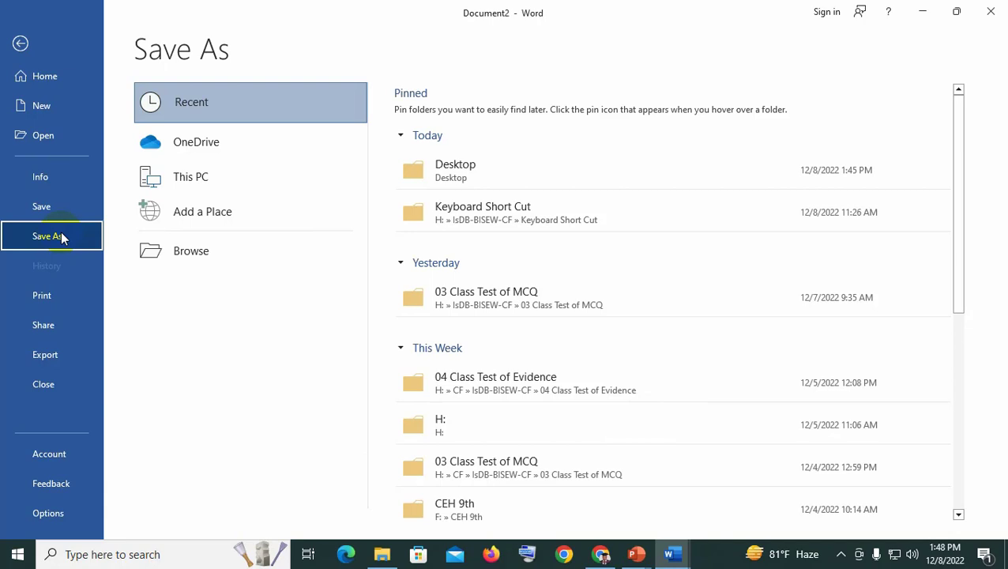
{"action": "left_click", "coordinate": [48, 300]}
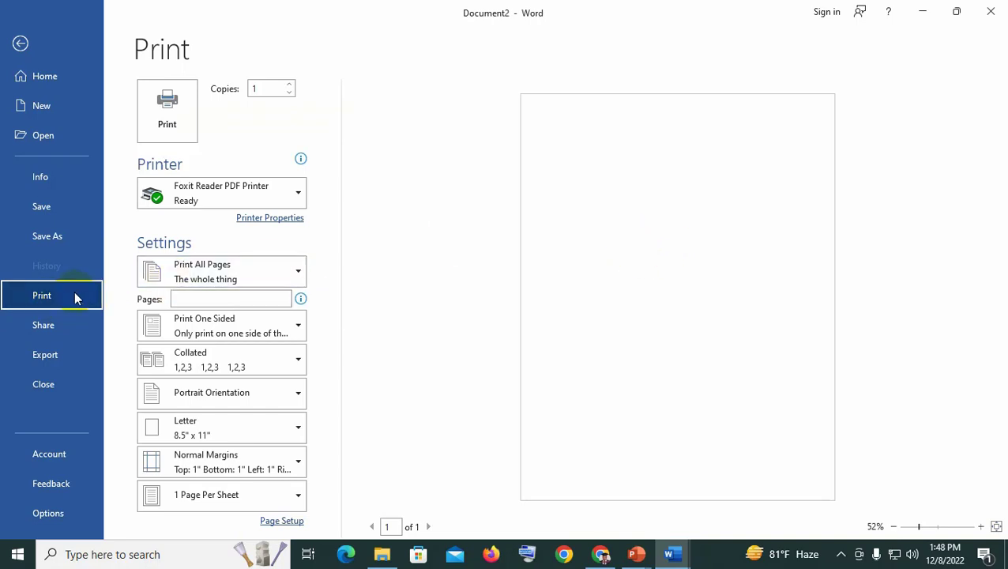
Return to Document2 and enter =rand() to insert five paragraphs of sample text.
{"action": "left_click", "coordinate": [19, 43]}
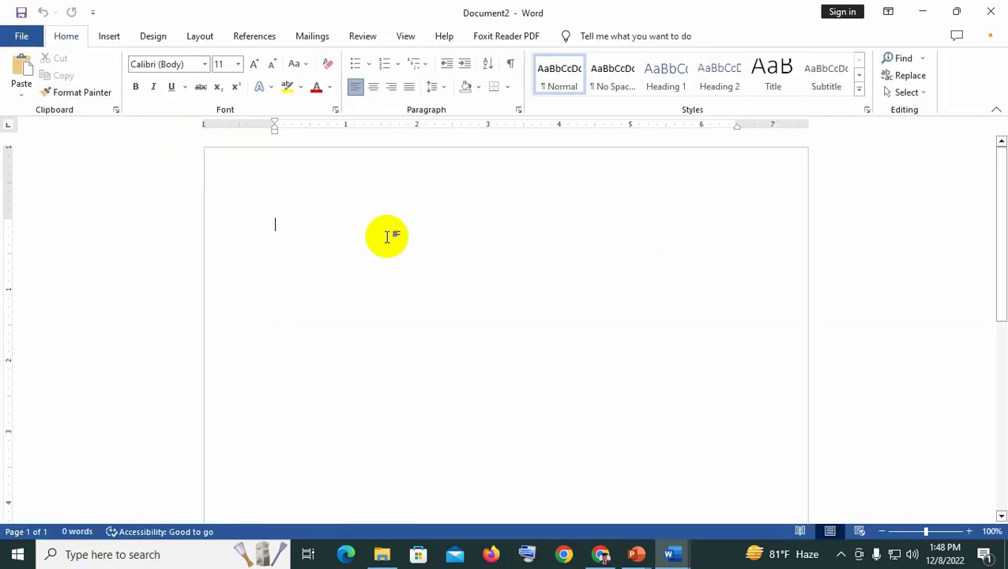
{"action": "type", "text": "="}
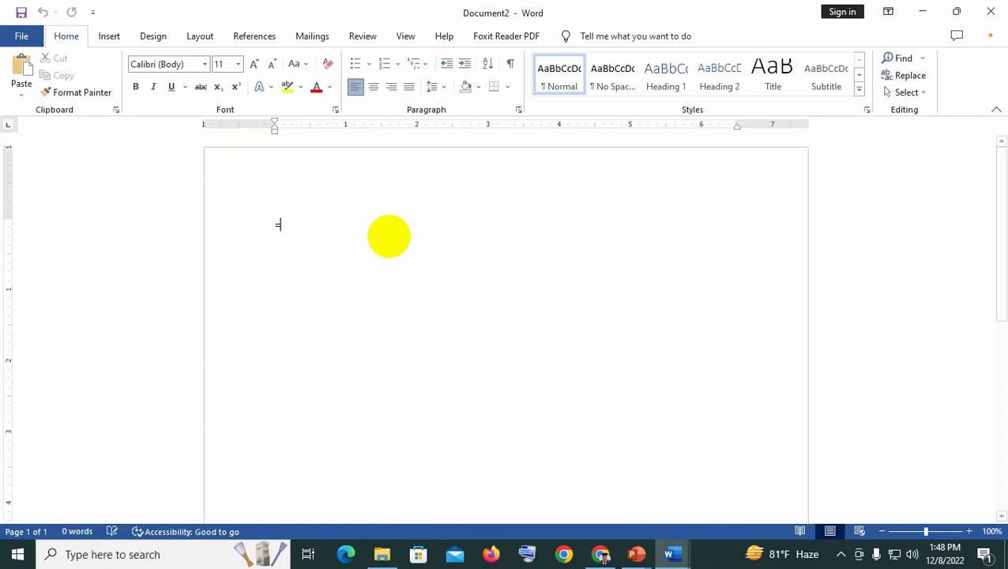
{"action": "type", "text": "rand"}
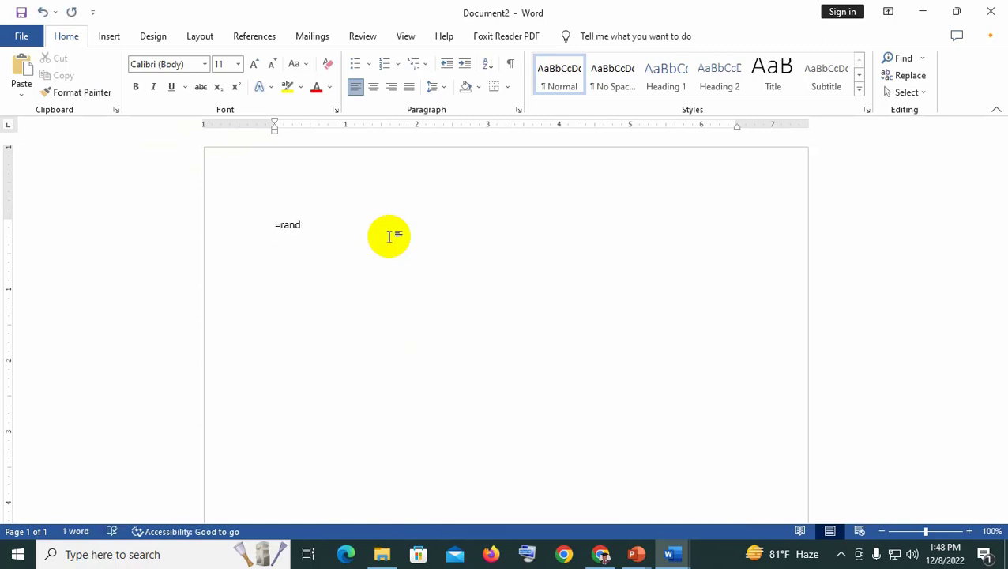
{"action": "type", "text": "()"}
{"action": "key", "text": "Return"}
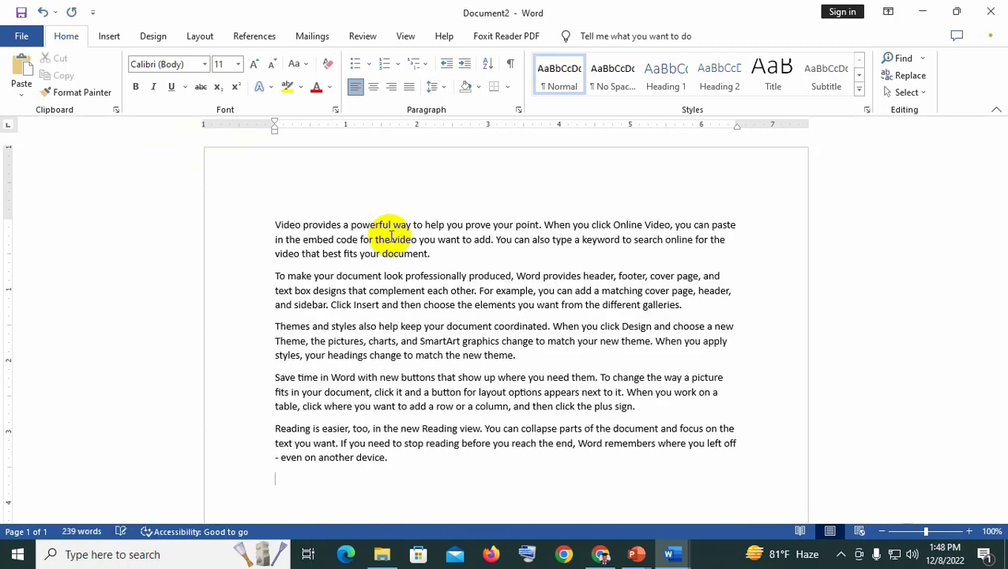
Preview Document2 on the Print page and zoom the preview to 92%.
{"action": "left_click", "coordinate": [20, 37]}
{"action": "left_click", "coordinate": [40, 295]}
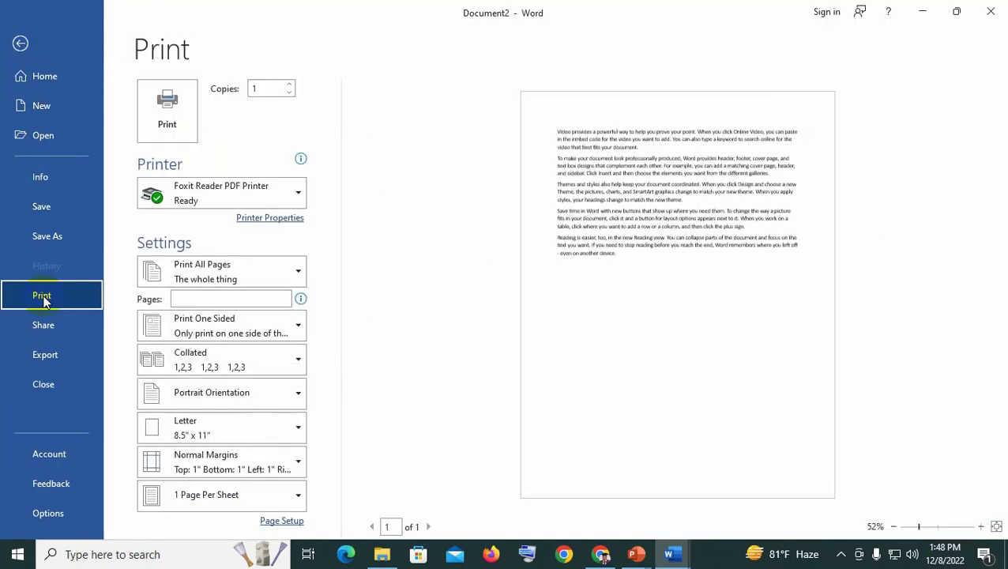
{"action": "scroll", "coordinate": [681, 246], "scroll_direction": "up", "scroll_amount": 4, "text": "ctrl"}
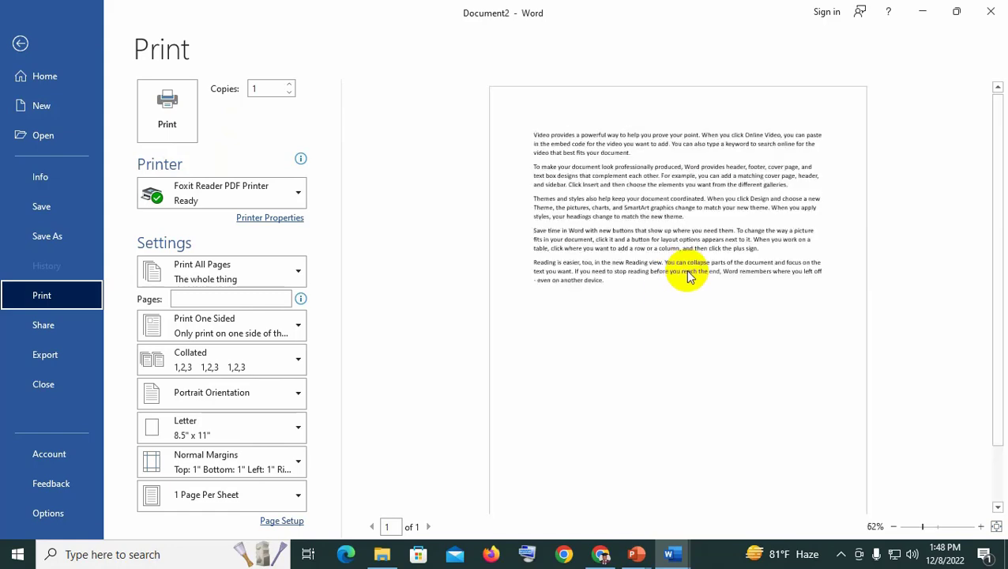
{"action": "scroll", "coordinate": [686, 275], "scroll_direction": "up", "scroll_amount": 1}
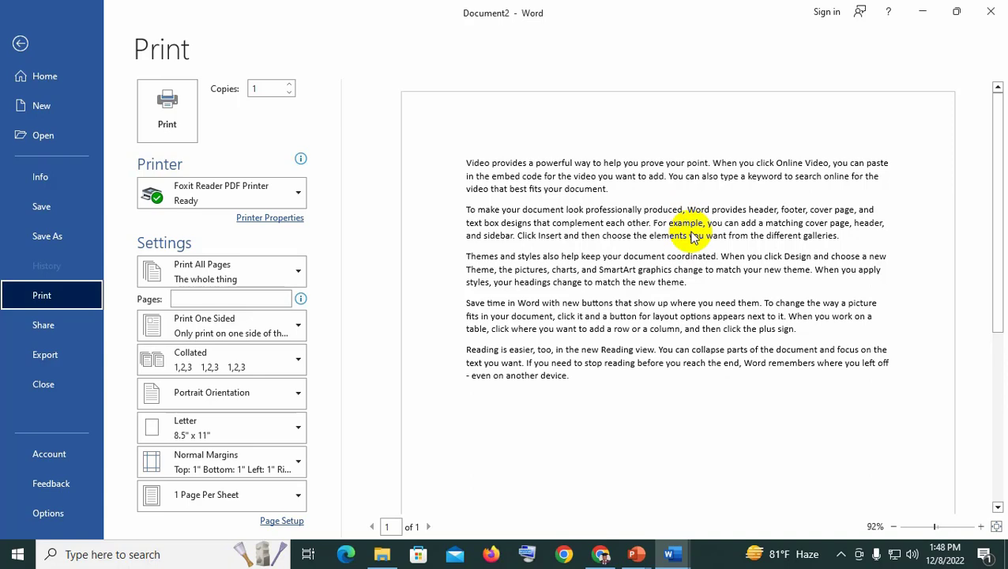
View the Share and Export pages, then choose Close for Document2, bringing up the save prompt.
{"action": "left_click", "coordinate": [40, 330]}
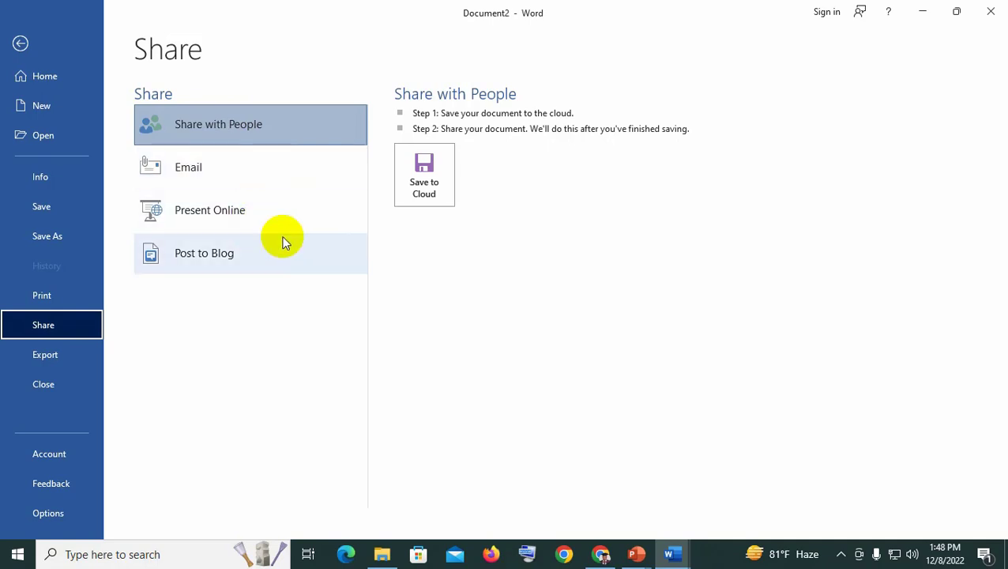
{"action": "left_click", "coordinate": [51, 358]}
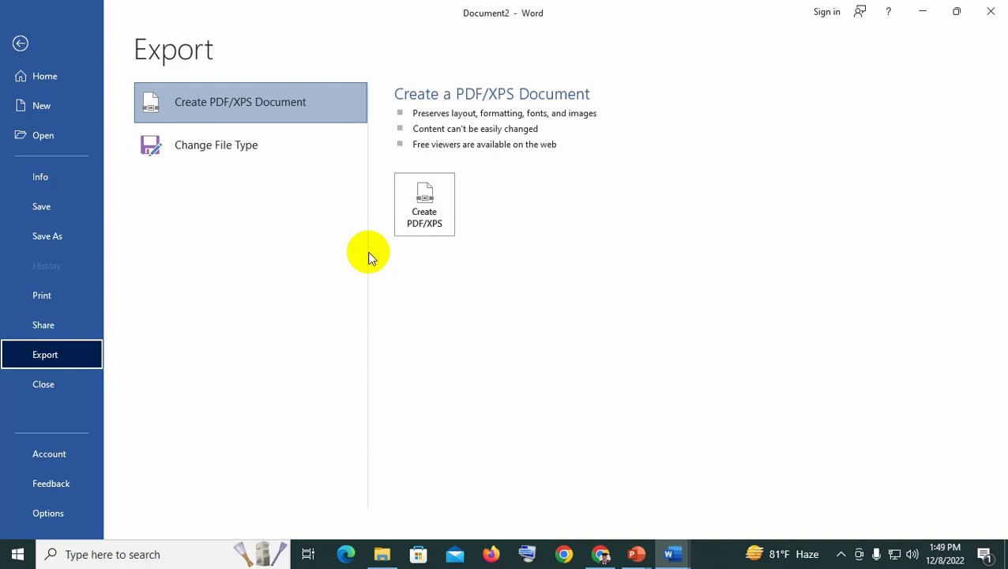
{"action": "left_click", "coordinate": [44, 384]}
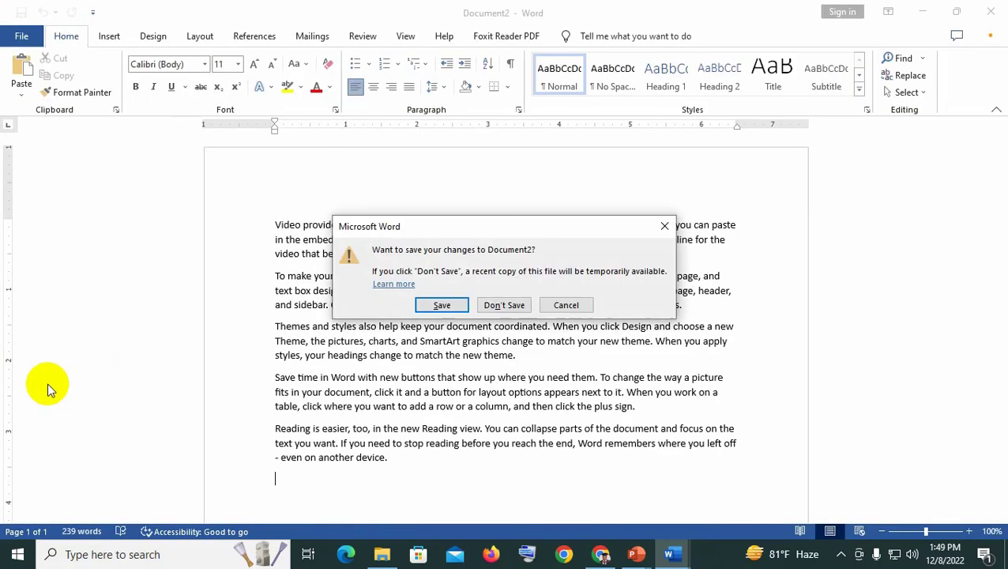
{"action": "left_click", "coordinate": [665, 226]}
{"action": "left_click", "coordinate": [23, 36]}
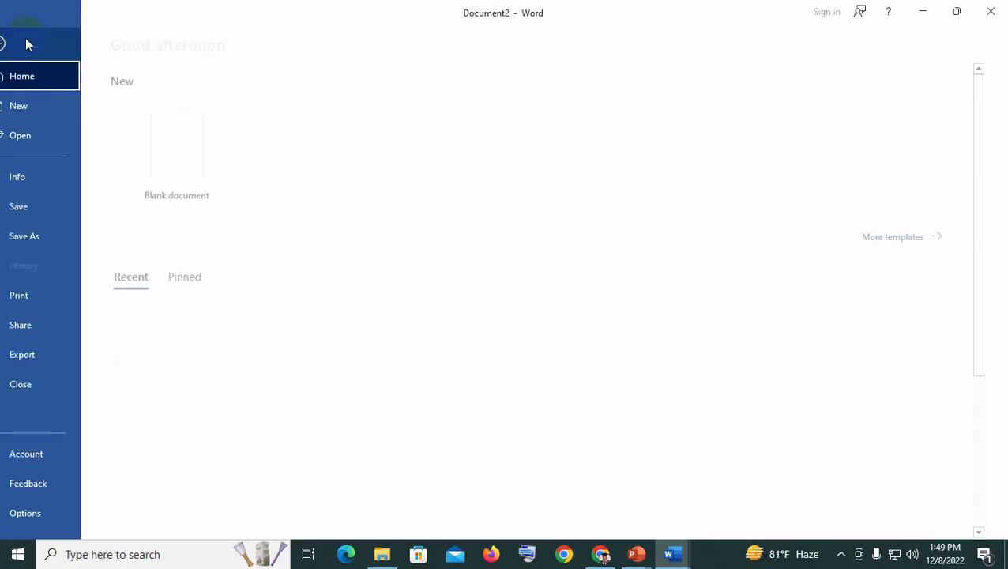
{"action": "left_click", "coordinate": [49, 455]}
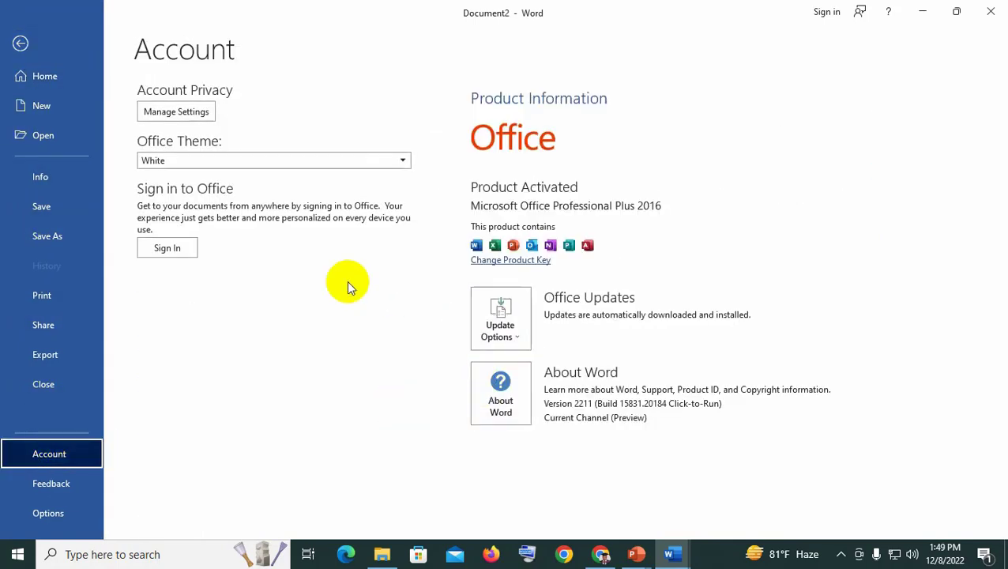
{"action": "left_click", "coordinate": [496, 405]}
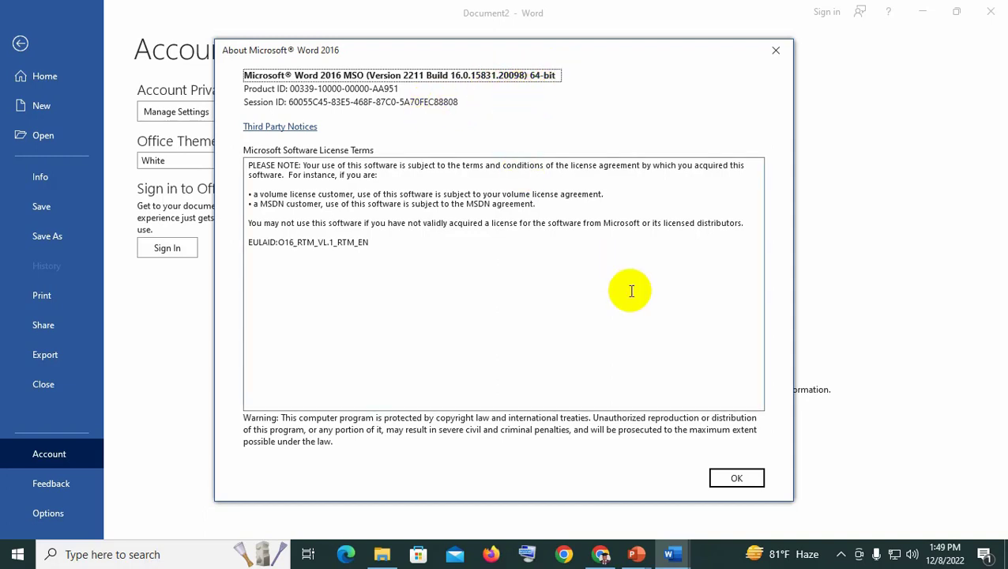
{"action": "left_click", "coordinate": [730, 474]}
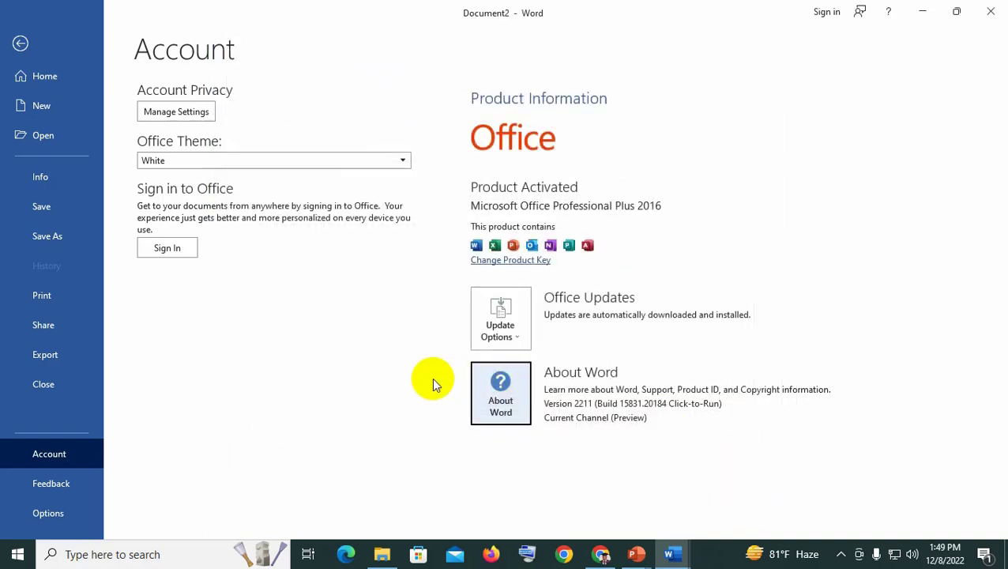
Start a Send a Smile feedback message, then close the Feedback to Microsoft pane.
{"action": "left_click", "coordinate": [62, 485]}
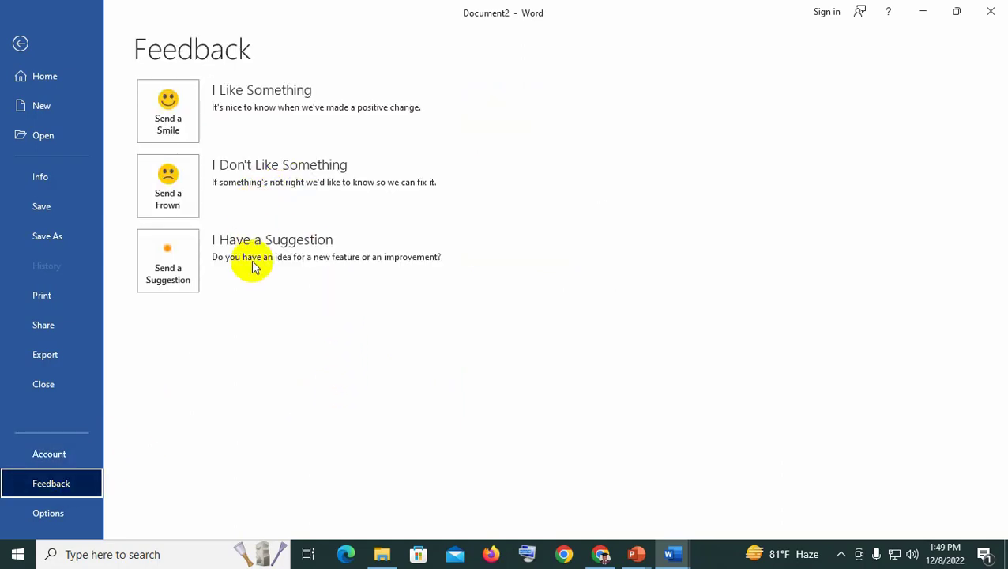
{"action": "left_click", "coordinate": [188, 127]}
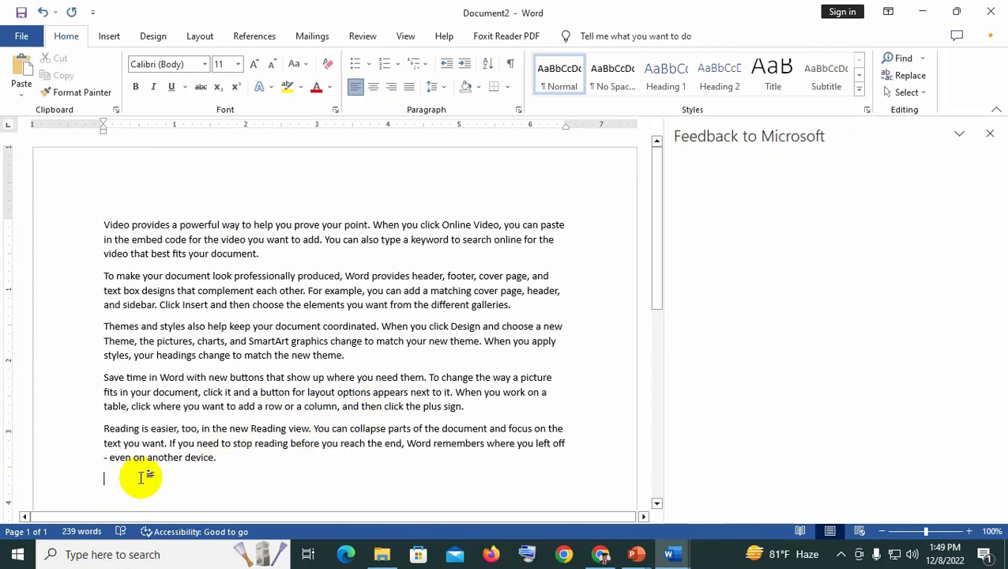
{"action": "left_click", "coordinate": [992, 136]}
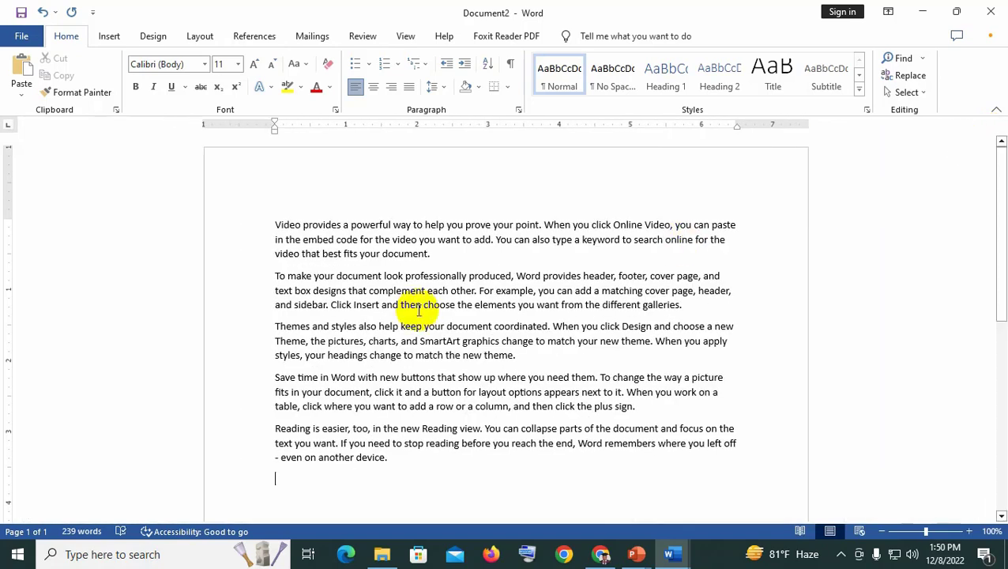
Open Word Options and look through the Language and Advanced categories.
{"action": "left_click", "coordinate": [20, 35]}
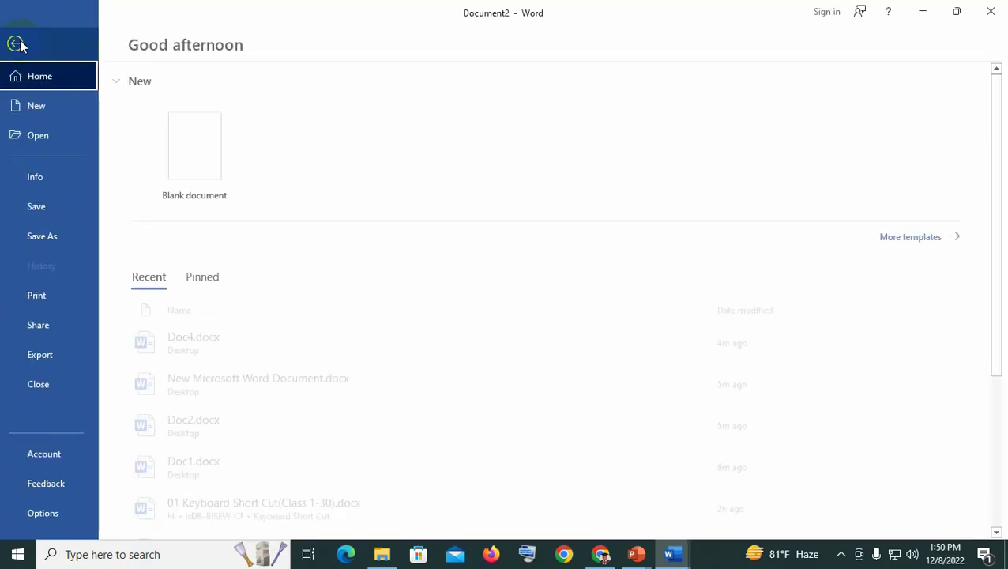
{"action": "left_click", "coordinate": [52, 515]}
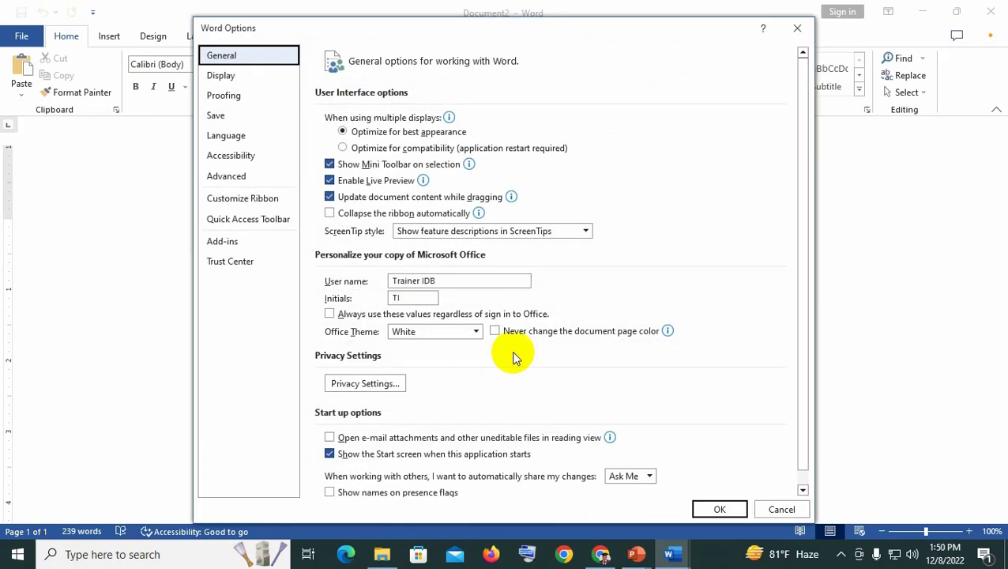
{"action": "left_click", "coordinate": [240, 137]}
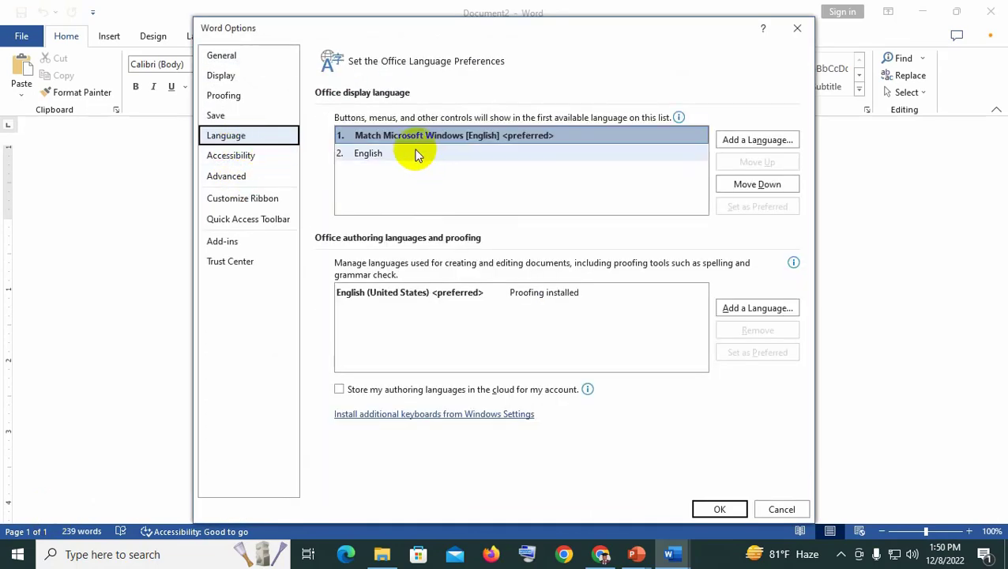
{"action": "left_click", "coordinate": [237, 179]}
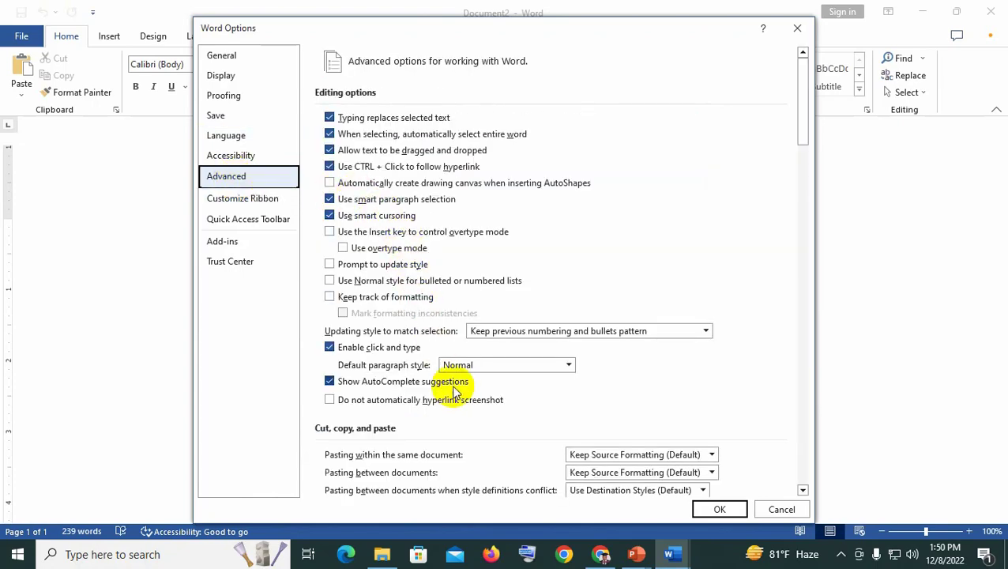
{"action": "scroll", "coordinate": [456, 389], "scroll_direction": "down", "scroll_amount": 1}
{"action": "scroll", "coordinate": [456, 390], "scroll_direction": "down", "scroll_amount": 4}
{"action": "scroll", "coordinate": [459, 375], "scroll_direction": "up", "scroll_amount": 3}
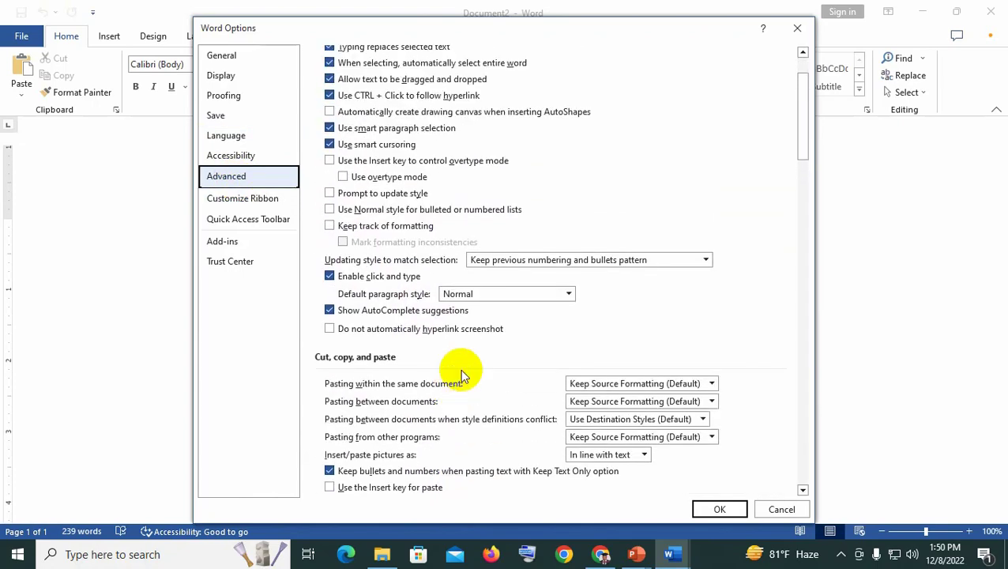
Scroll further through the Advanced settings, then switch to the Proofing category.
{"action": "left_click", "coordinate": [535, 297]}
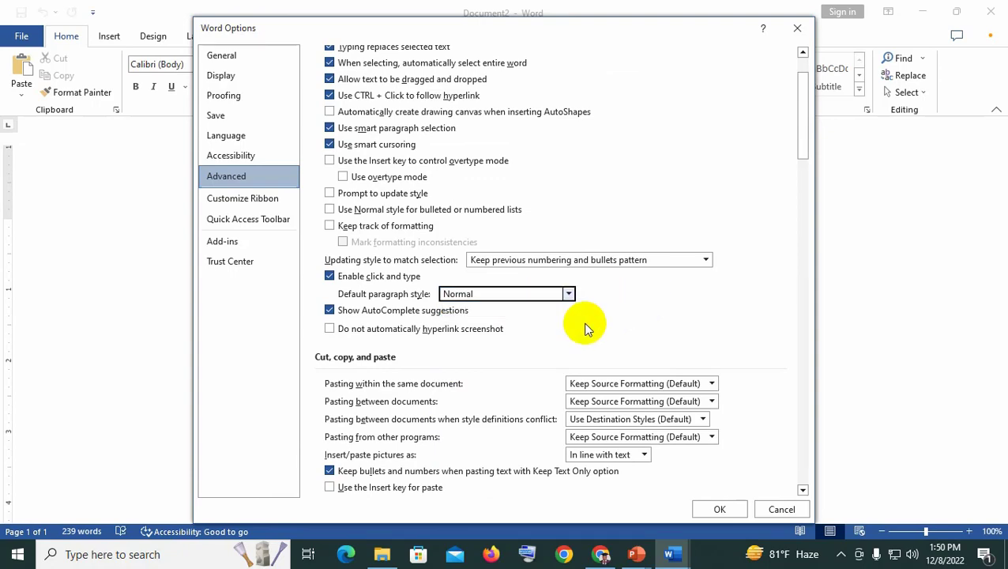
{"action": "scroll", "coordinate": [416, 401], "scroll_direction": "down", "scroll_amount": 4}
{"action": "scroll", "coordinate": [417, 401], "scroll_direction": "down", "scroll_amount": 3}
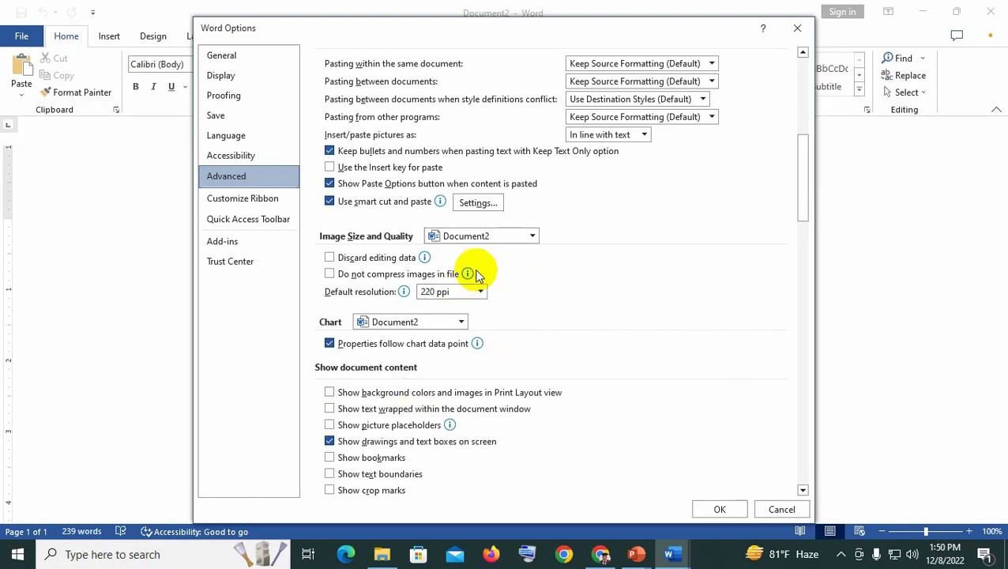
{"action": "scroll", "coordinate": [389, 387], "scroll_direction": "down", "scroll_amount": 2}
{"action": "scroll", "coordinate": [389, 388], "scroll_direction": "down", "scroll_amount": 6}
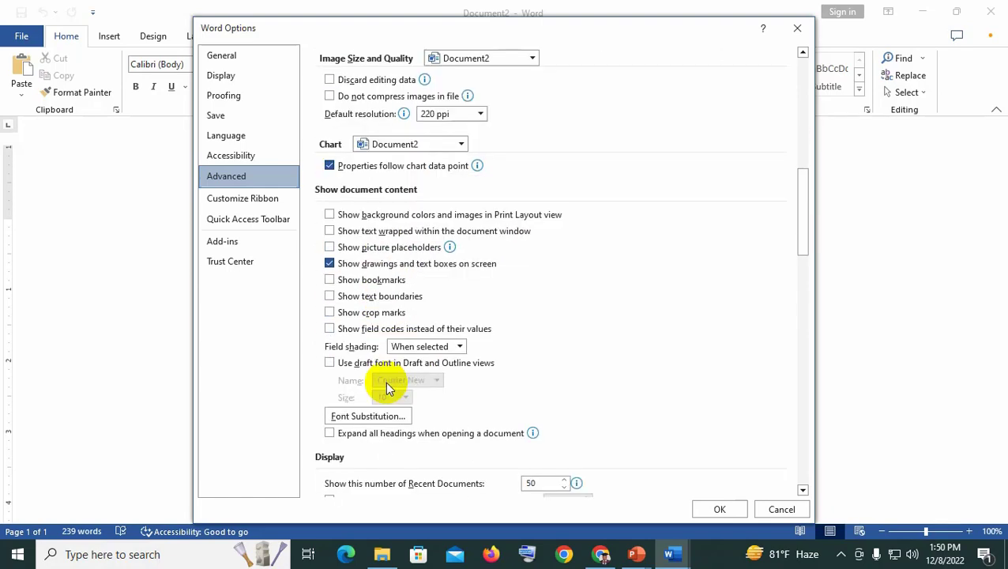
{"action": "scroll", "coordinate": [387, 389], "scroll_direction": "down", "scroll_amount": 7}
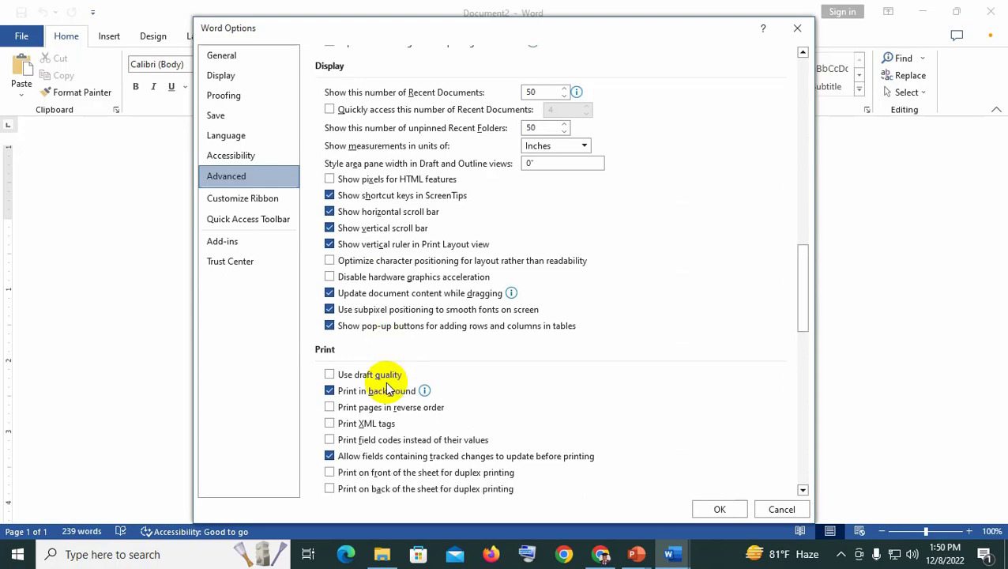
{"action": "scroll", "coordinate": [388, 387], "scroll_direction": "down", "scroll_amount": 14}
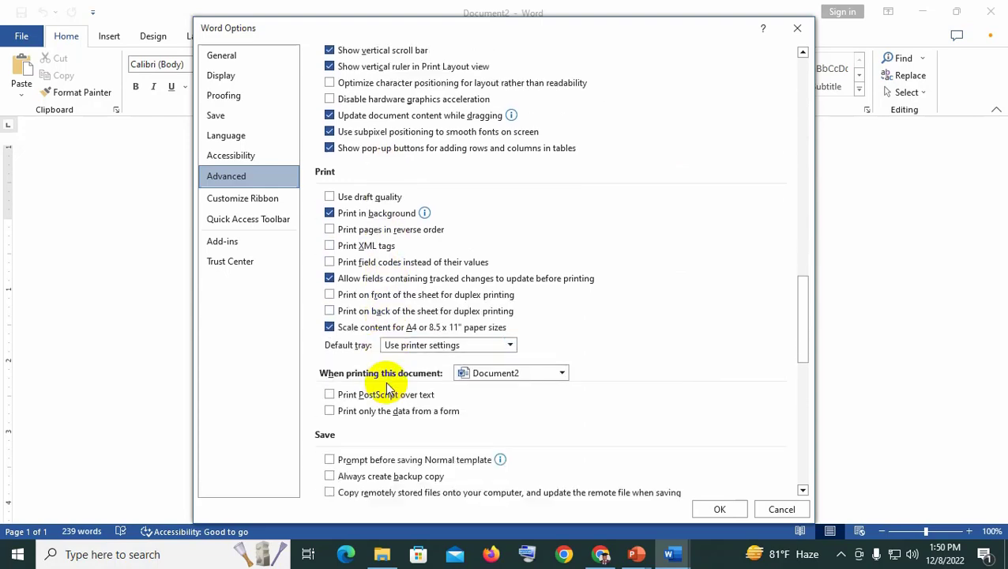
{"action": "scroll", "coordinate": [387, 387], "scroll_direction": "down", "scroll_amount": 2}
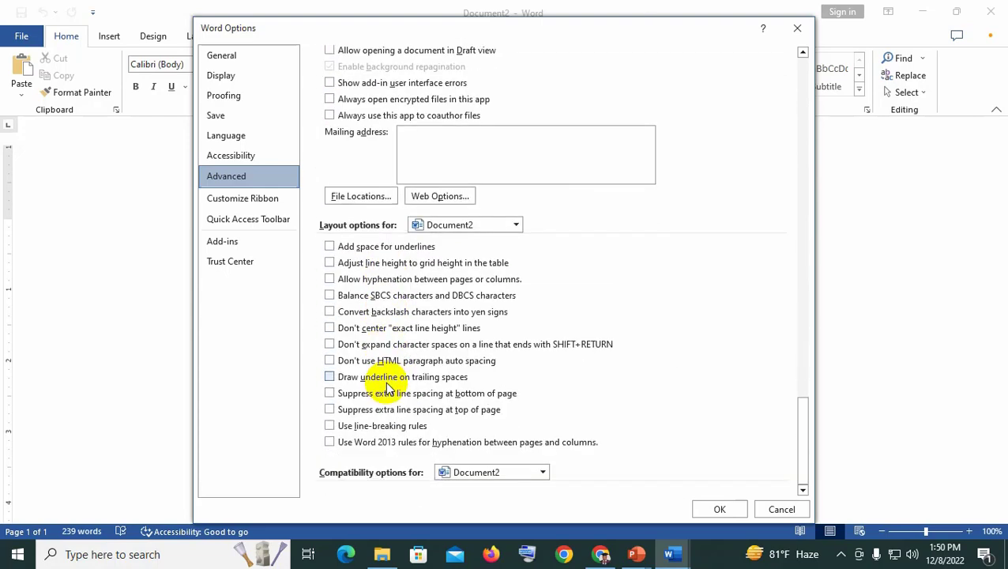
{"action": "left_click", "coordinate": [235, 97]}
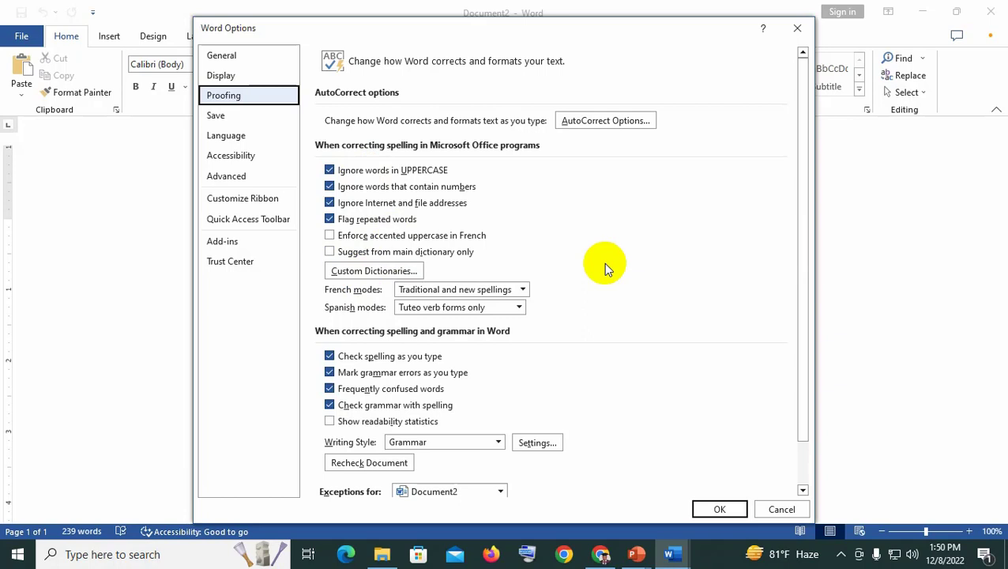
Add an AutoCorrect entry replacing bg with Bangladesh, then close both AutoCorrect and Word Options.
{"action": "left_click", "coordinate": [602, 121]}
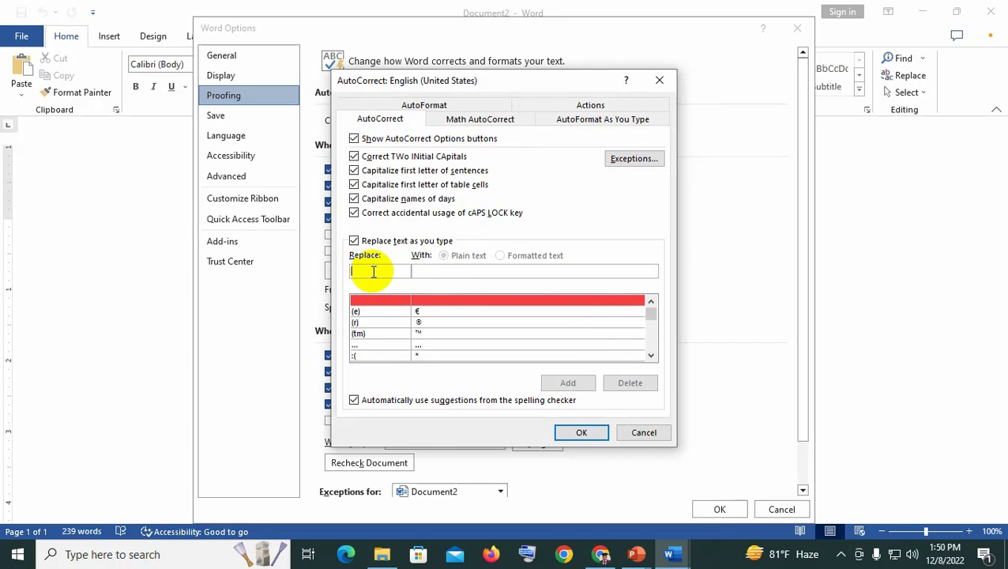
{"action": "type", "text": "bg"}
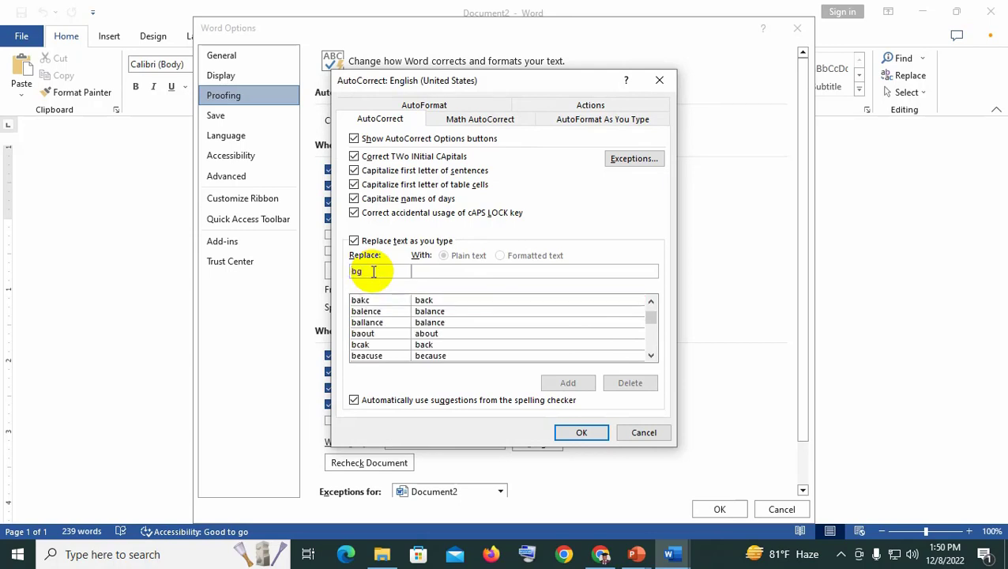
{"action": "left_click", "coordinate": [430, 273]}
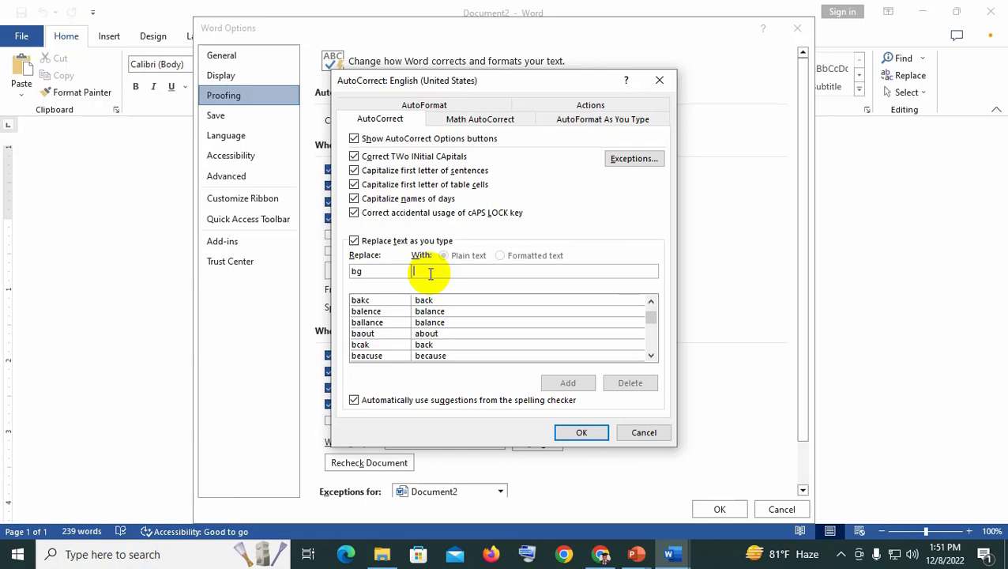
{"action": "type", "text": "Bangladesh"}
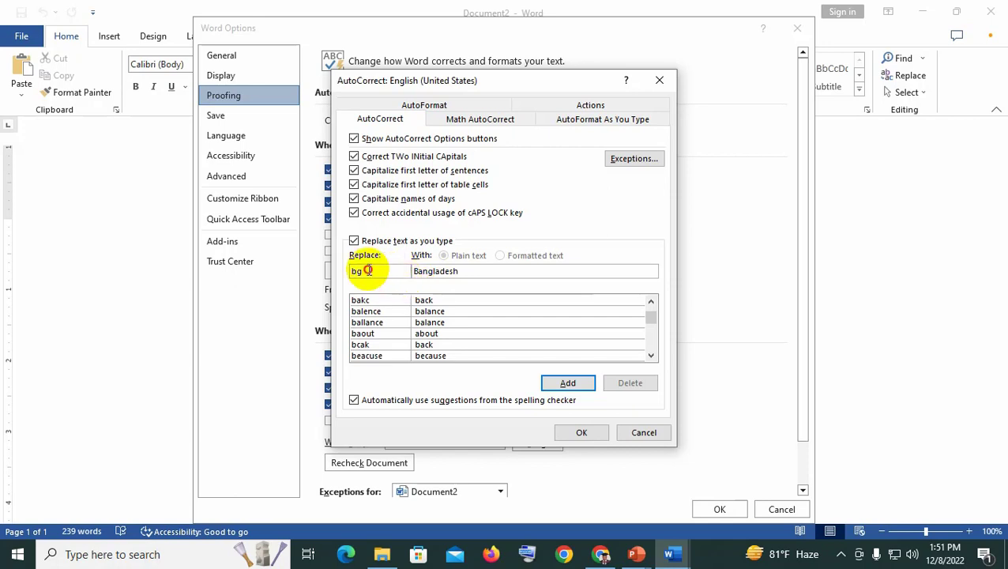
{"action": "left_click_drag", "start_coordinate": [351, 272], "coordinate": [467, 272]}
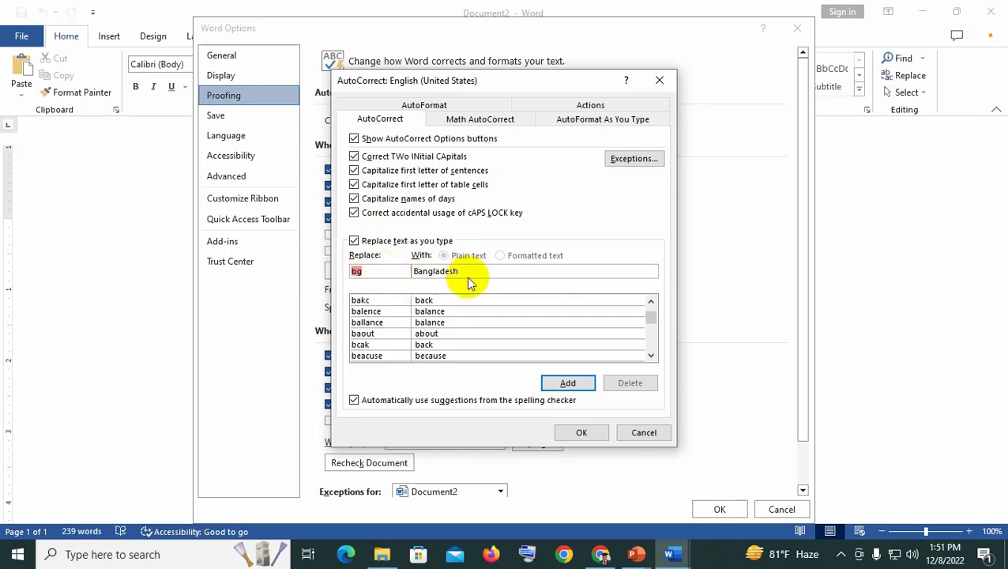
{"action": "left_click", "coordinate": [568, 382]}
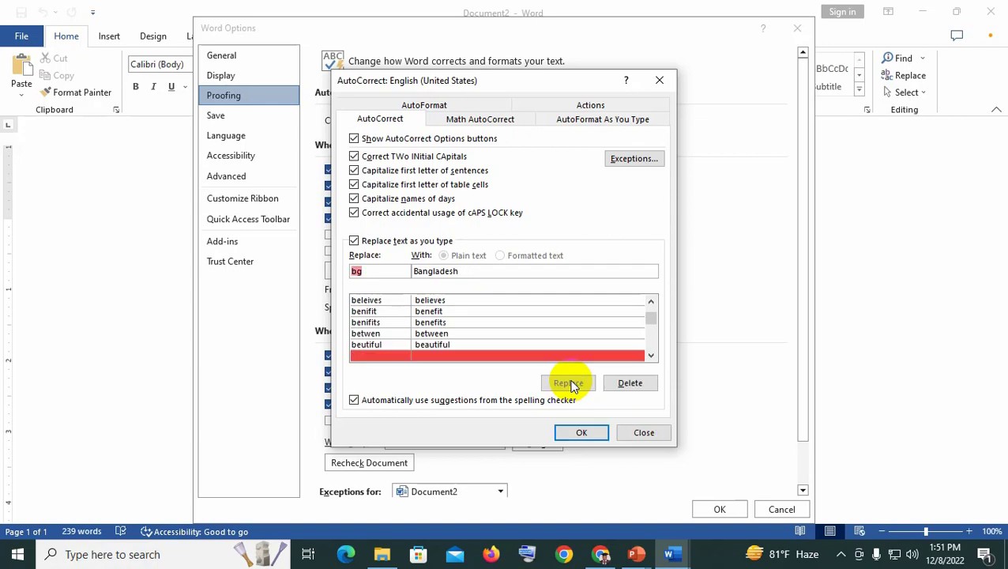
{"action": "left_click", "coordinate": [576, 430]}
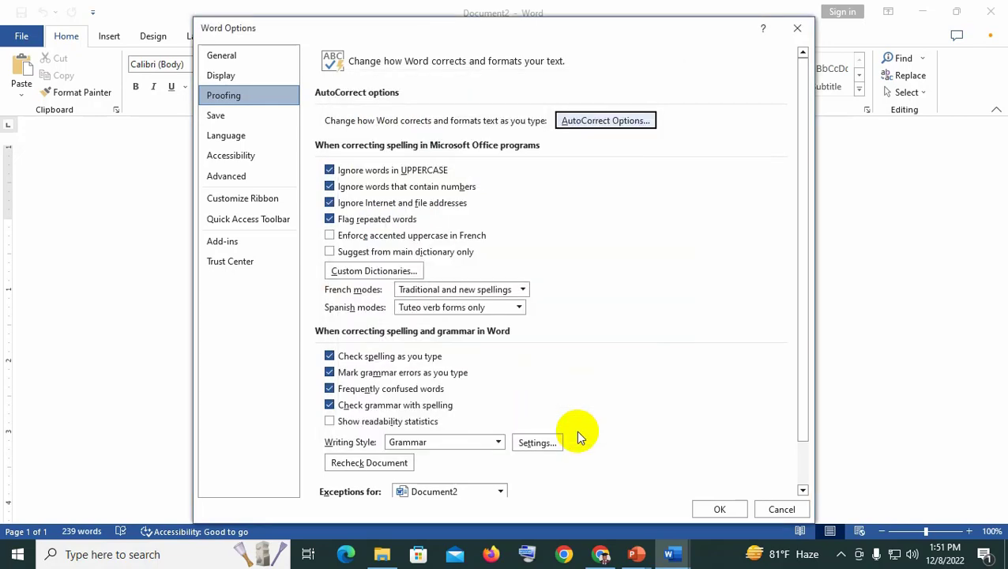
{"action": "left_click", "coordinate": [717, 509]}
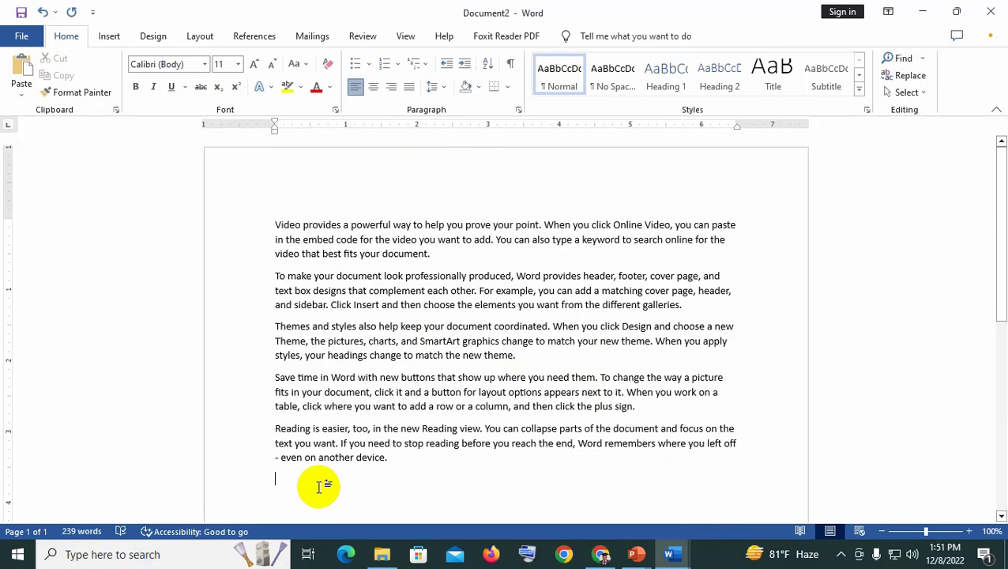
Type bg on the empty last line so AutoCorrect expands it to Bangladesh.
{"action": "type", "text": "bg"}
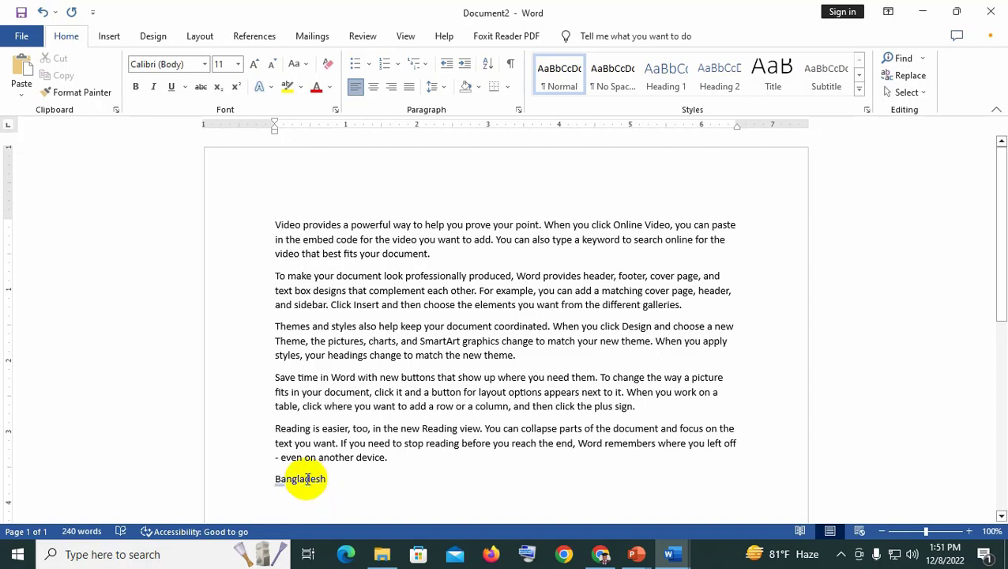
{"action": "mouse_move", "coordinate": [342, 477]}
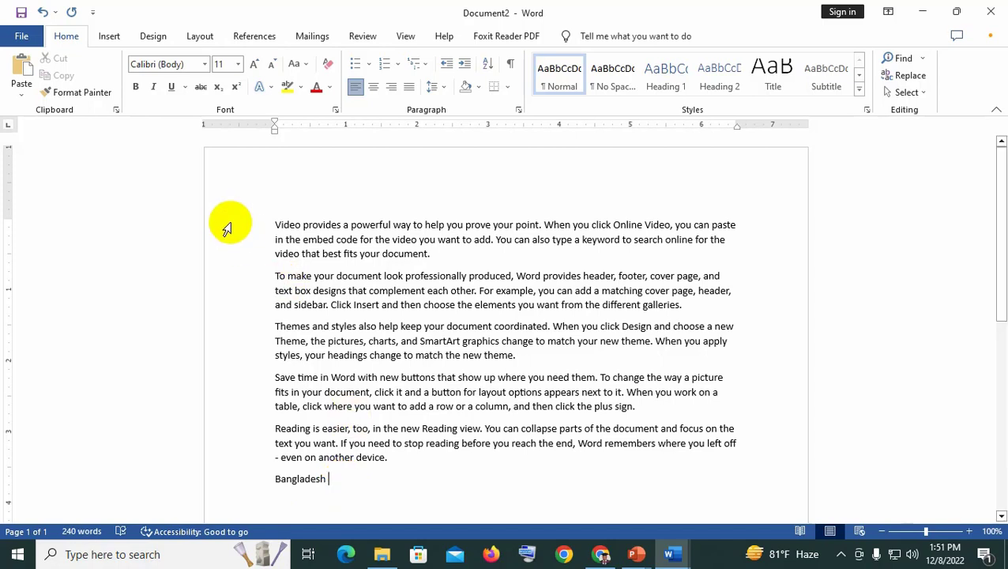
Switch to the CF Class Note Book 08 presentation and view slide 3's Word 2016 topic list.
{"action": "mouse_move", "coordinate": [636, 554]}
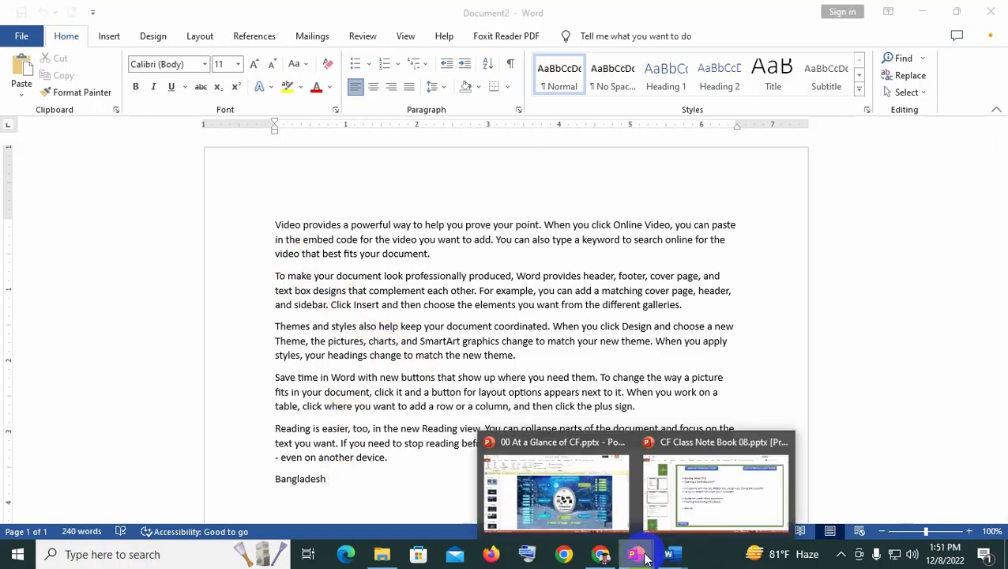
{"action": "left_click", "coordinate": [685, 499]}
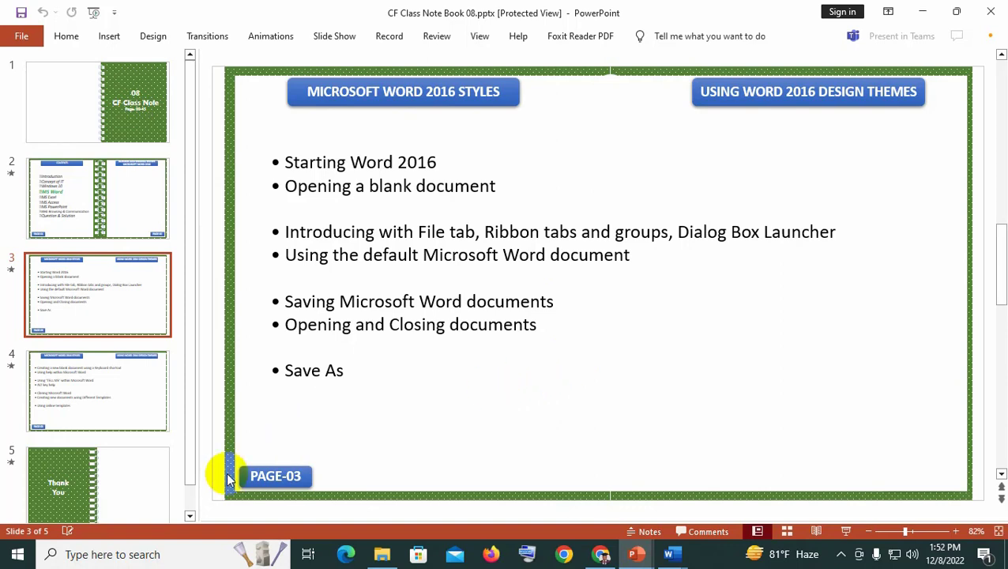
{"action": "left_click", "coordinate": [426, 385]}
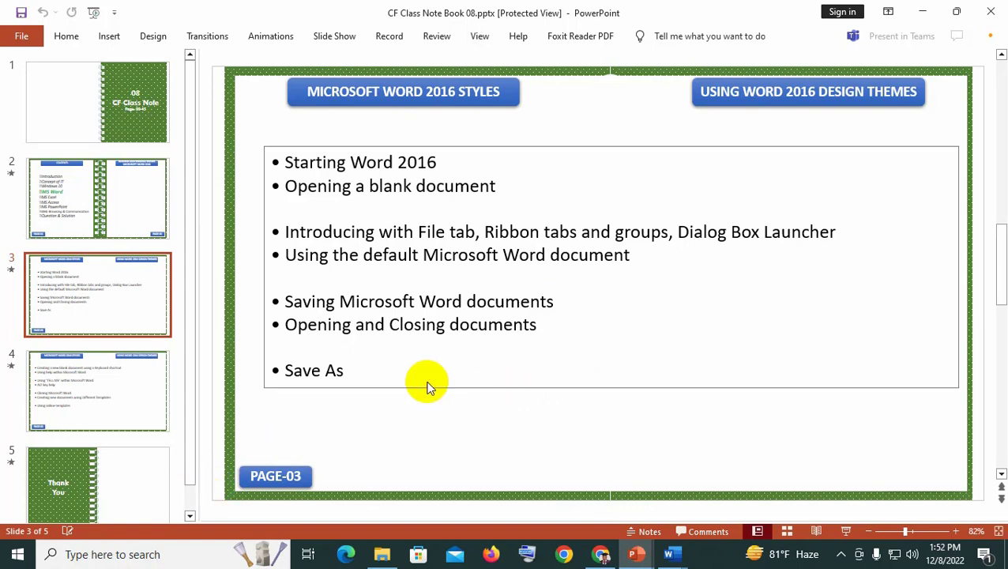
{"action": "left_click", "coordinate": [418, 424]}
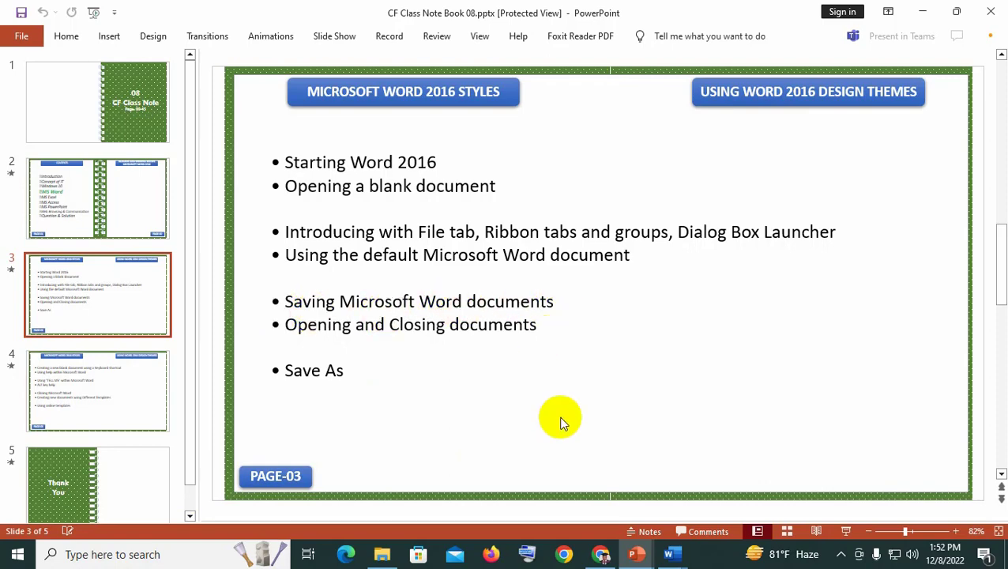
{"action": "left_click", "coordinate": [673, 556]}
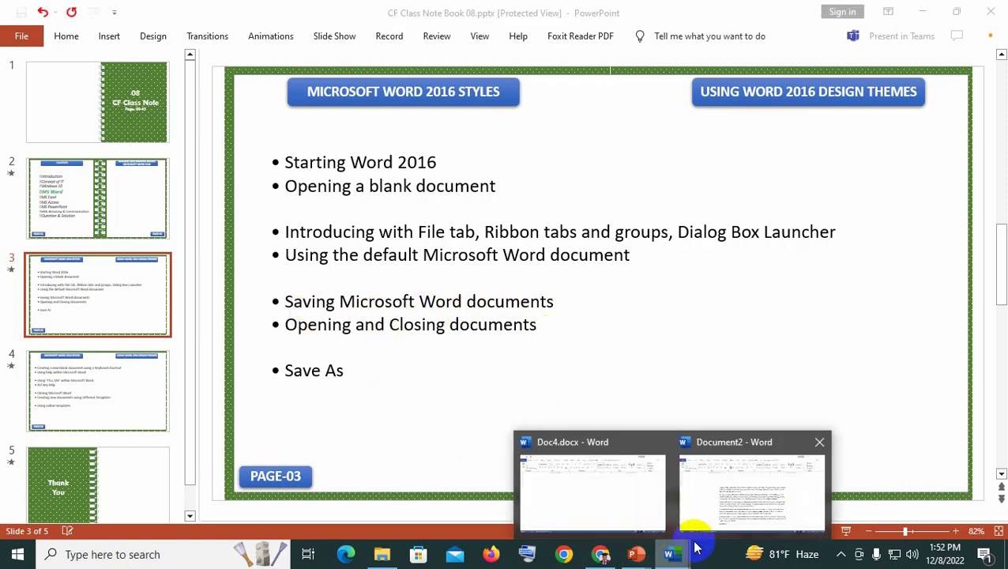
Bring Document2 forward, try Ctrl+S and File > Save, then back out leaving it unsaved.
{"action": "left_click", "coordinate": [752, 498]}
{"action": "left_click", "coordinate": [416, 479]}
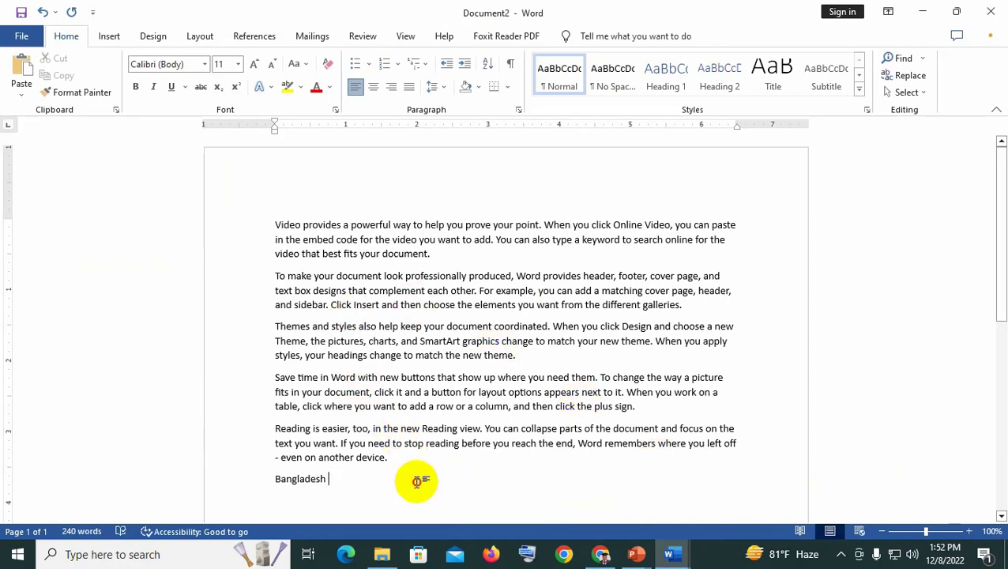
{"action": "key", "text": "ctrl+s"}
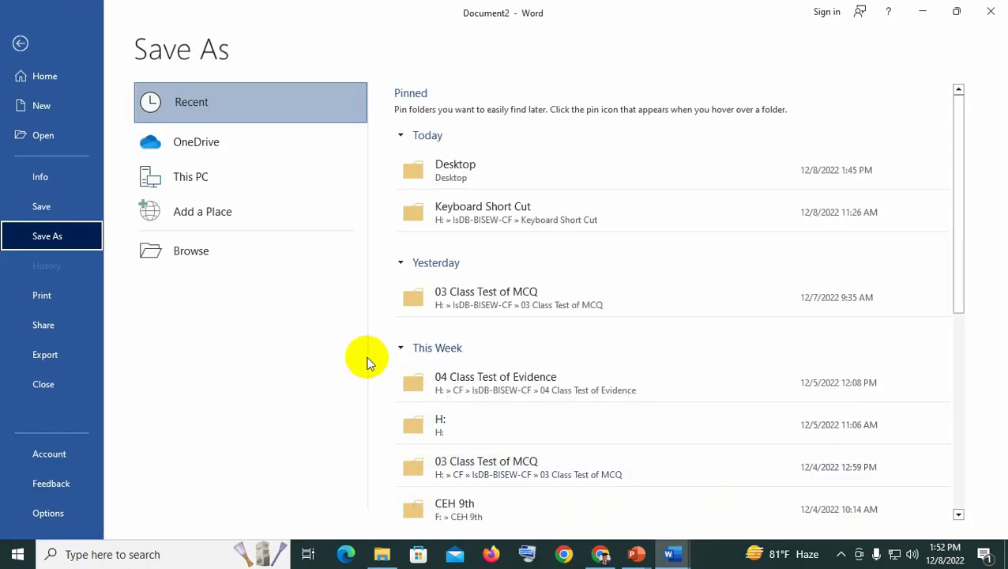
{"action": "left_click", "coordinate": [24, 44]}
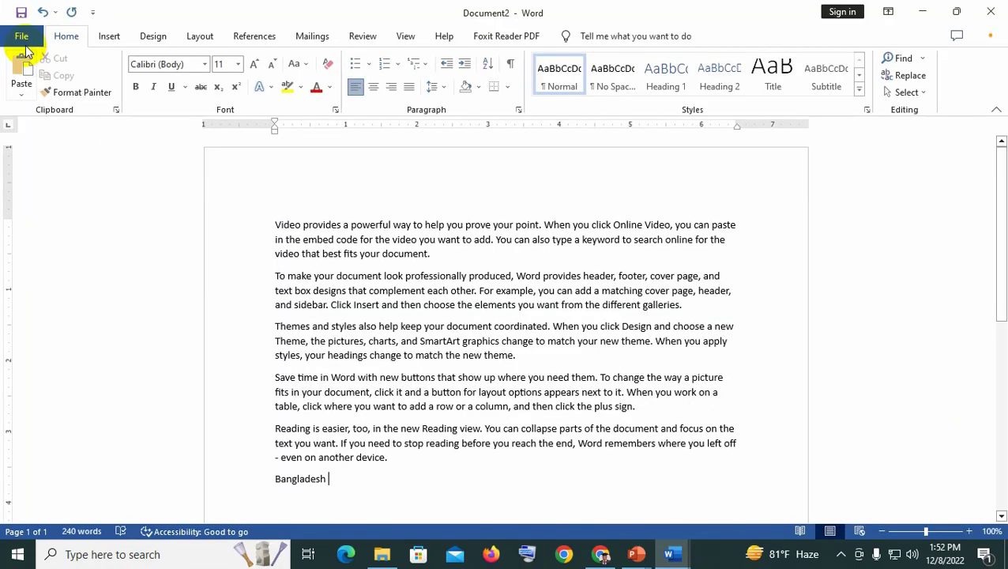
{"action": "left_click", "coordinate": [21, 43]}
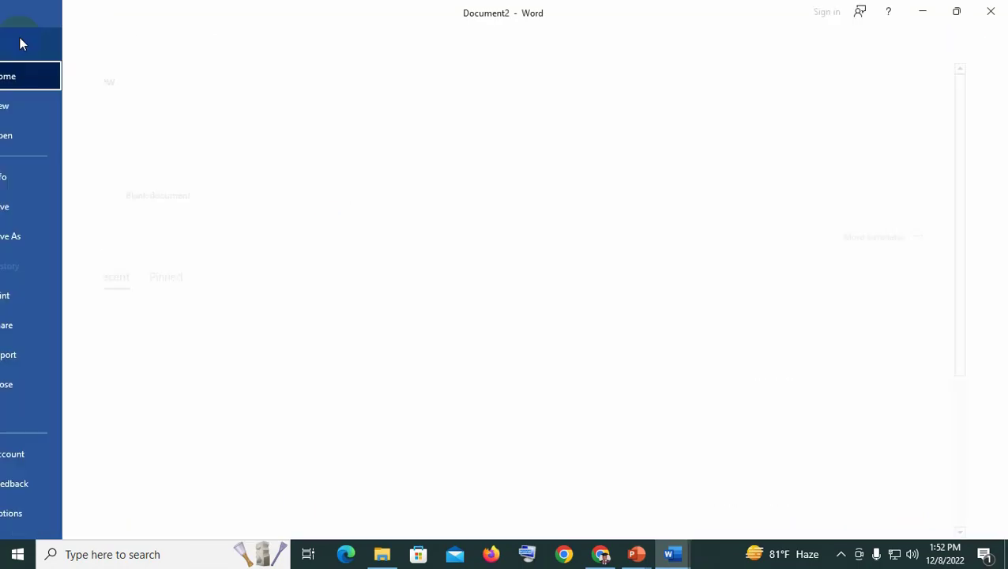
{"action": "left_click", "coordinate": [55, 207]}
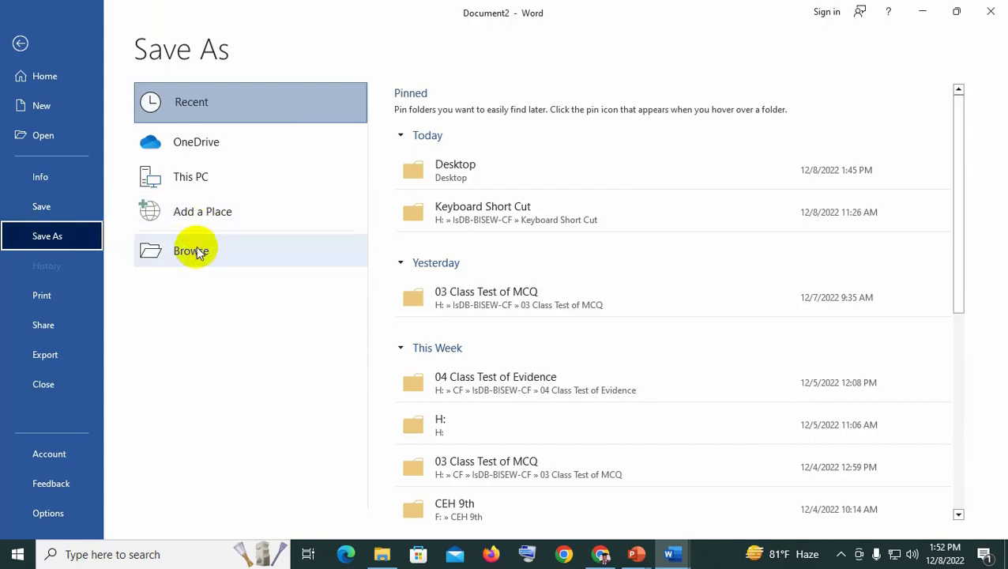
{"action": "left_click", "coordinate": [20, 44]}
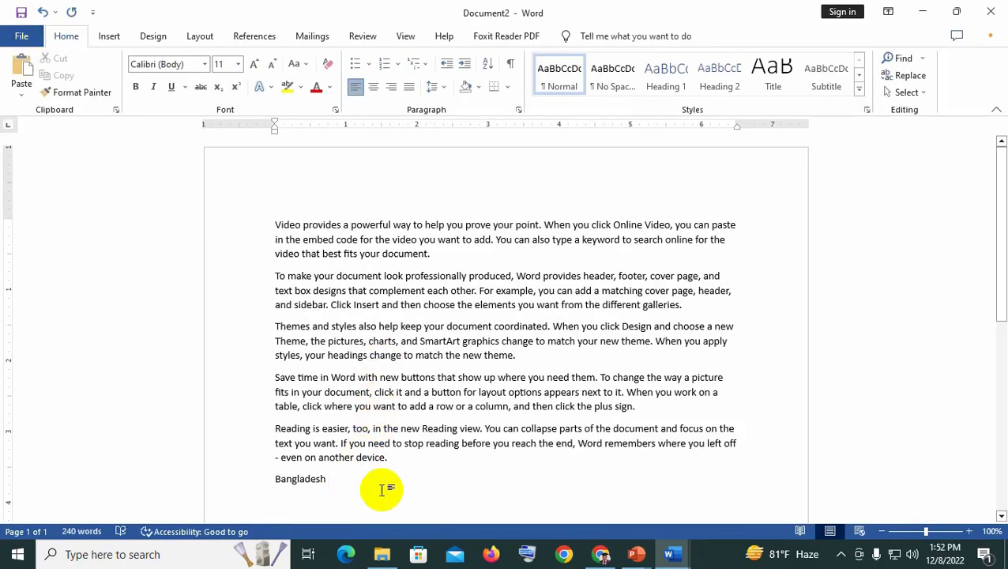
{"action": "mouse_move", "coordinate": [640, 560]}
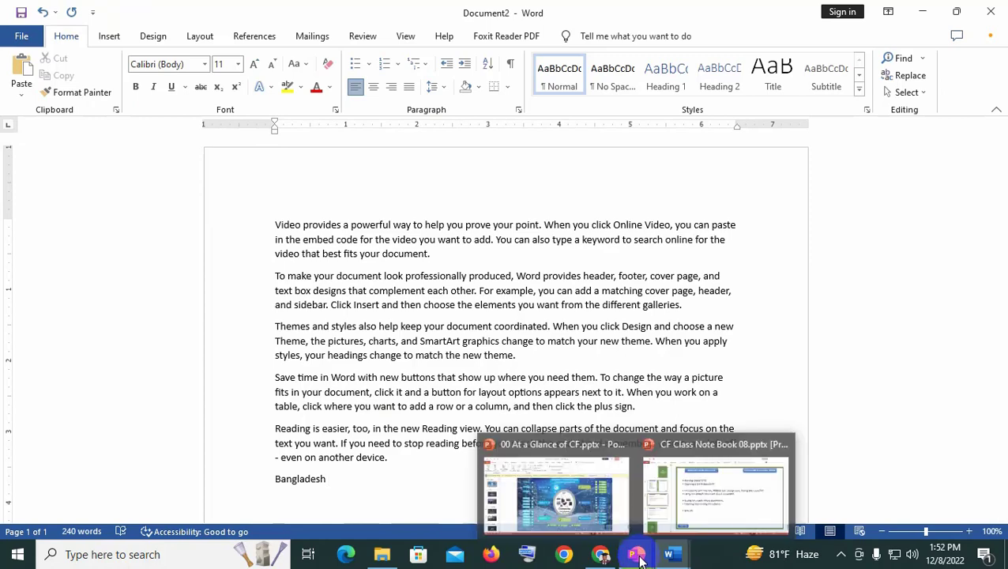
{"action": "left_click", "coordinate": [713, 506]}
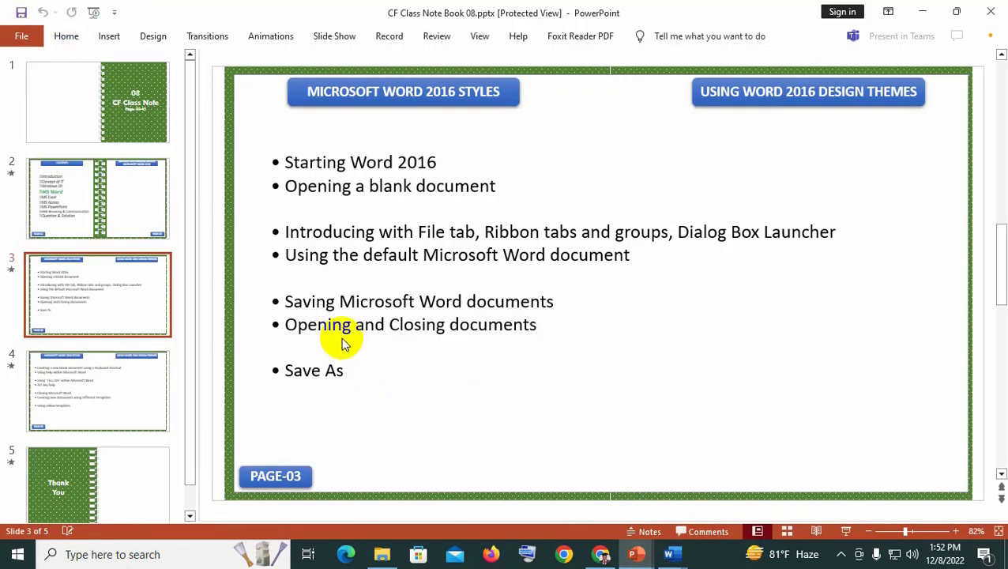
{"action": "left_click", "coordinate": [355, 369]}
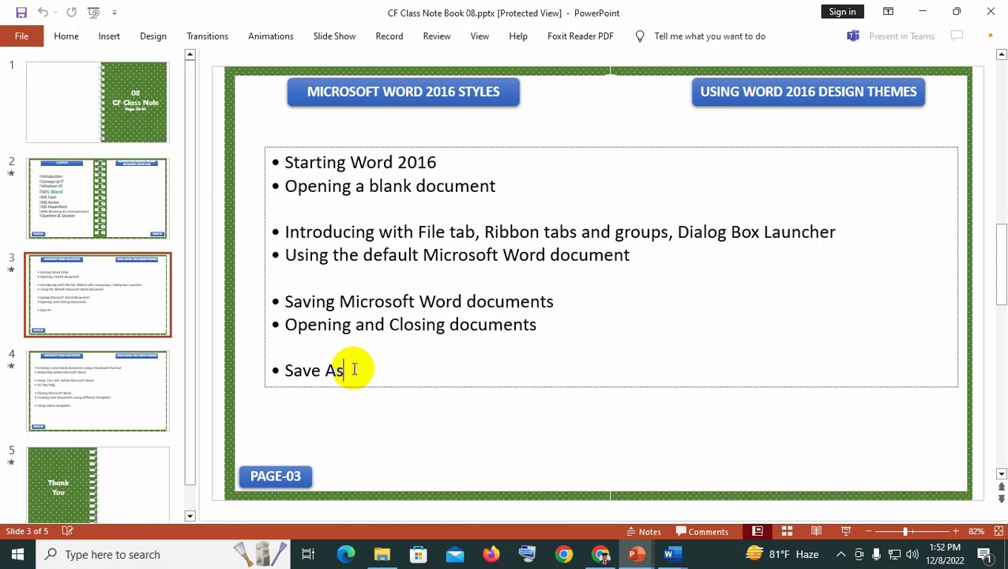
{"action": "left_click", "coordinate": [670, 554]}
{"action": "left_click", "coordinate": [750, 502]}
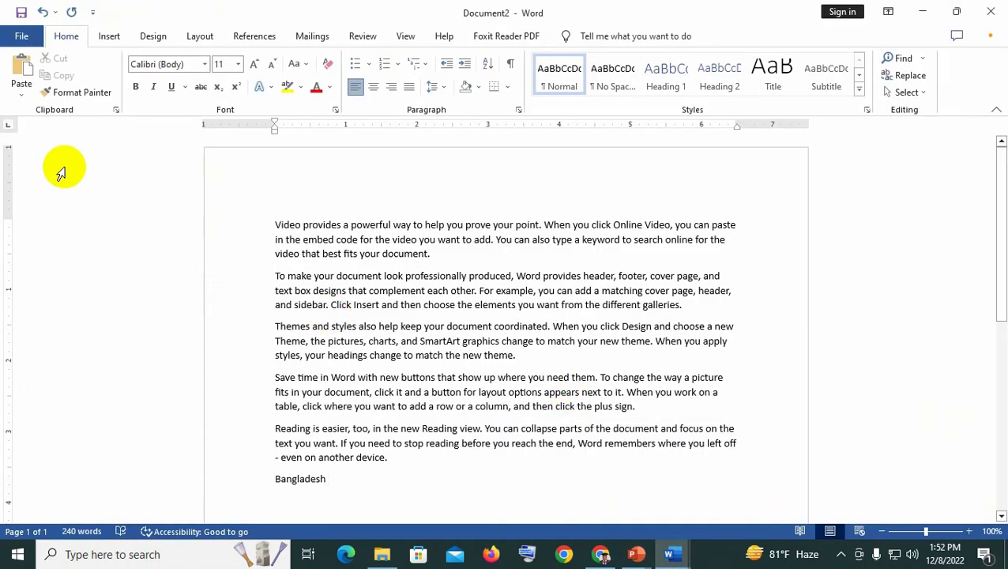
{"action": "left_click", "coordinate": [19, 40]}
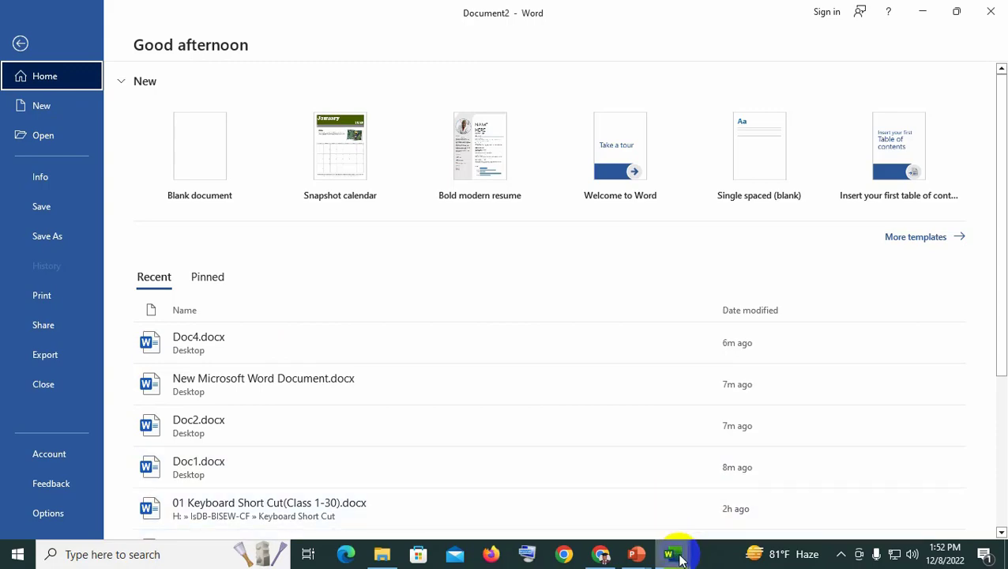
{"action": "mouse_move", "coordinate": [641, 559]}
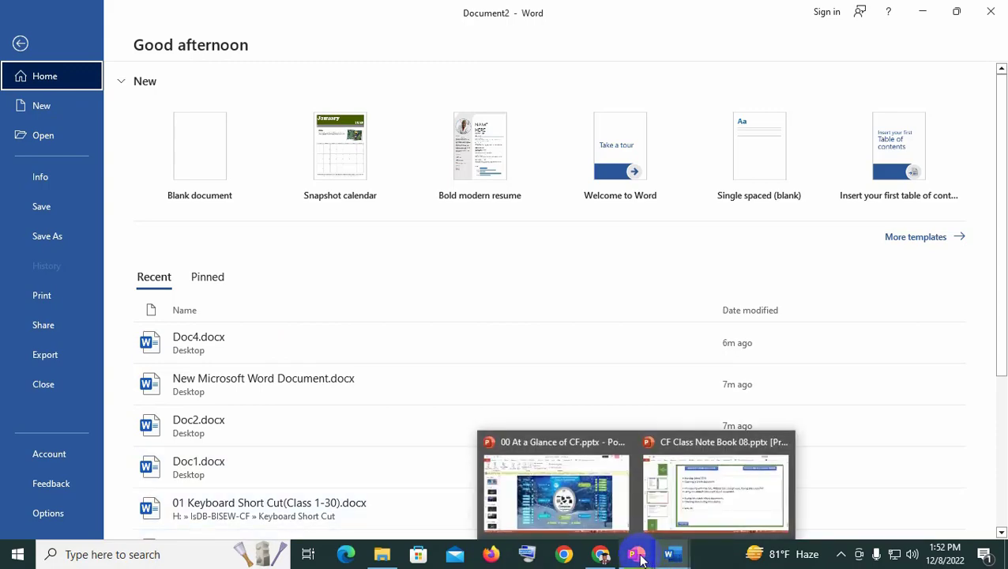
{"action": "left_click", "coordinate": [680, 505]}
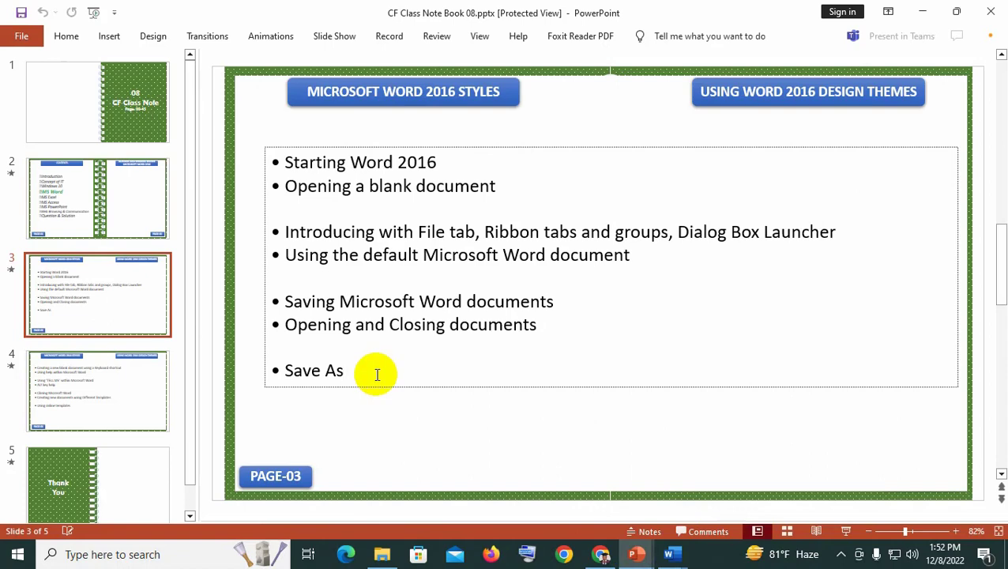
{"action": "mouse_move", "coordinate": [670, 552]}
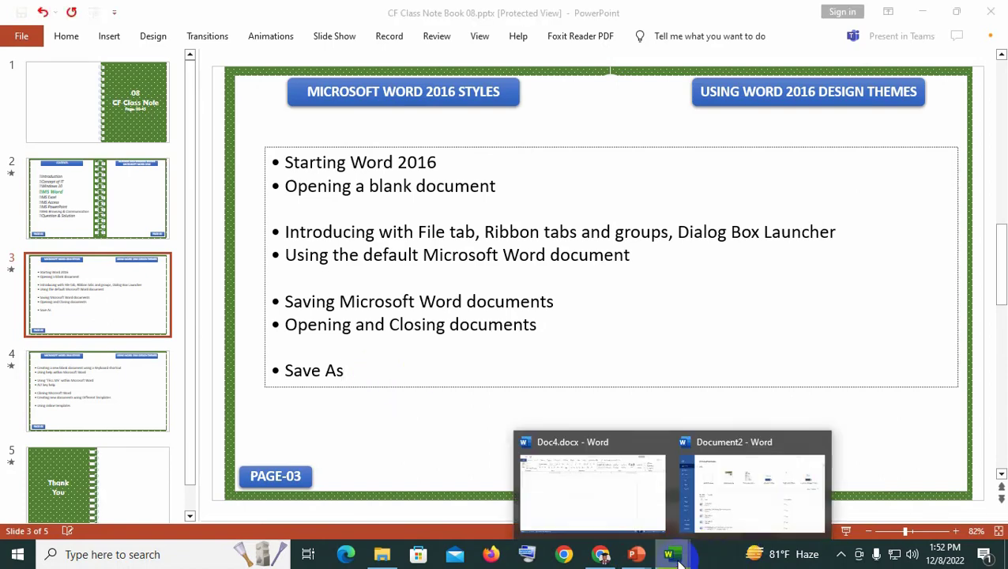
{"action": "left_click", "coordinate": [739, 518]}
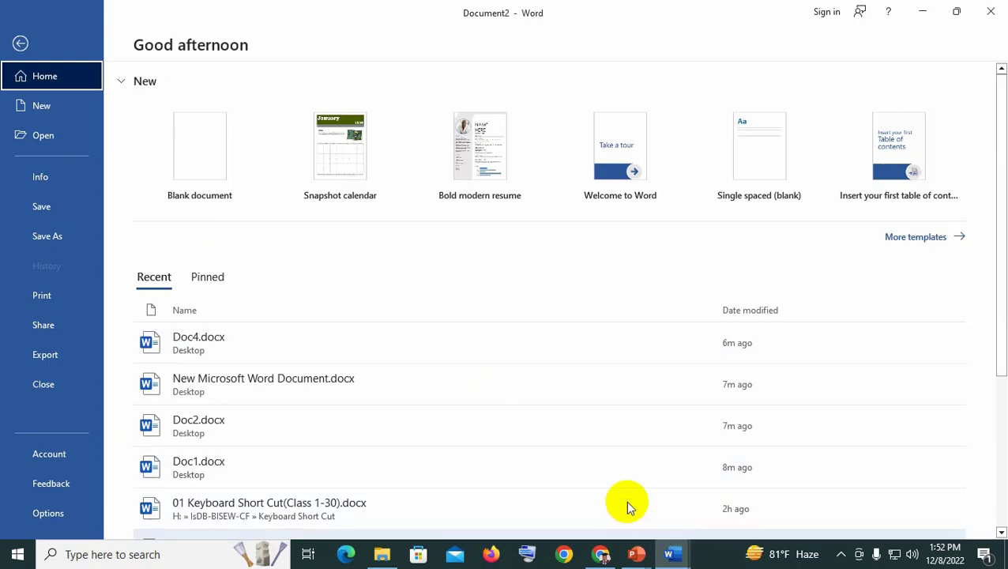
{"action": "left_click", "coordinate": [20, 45]}
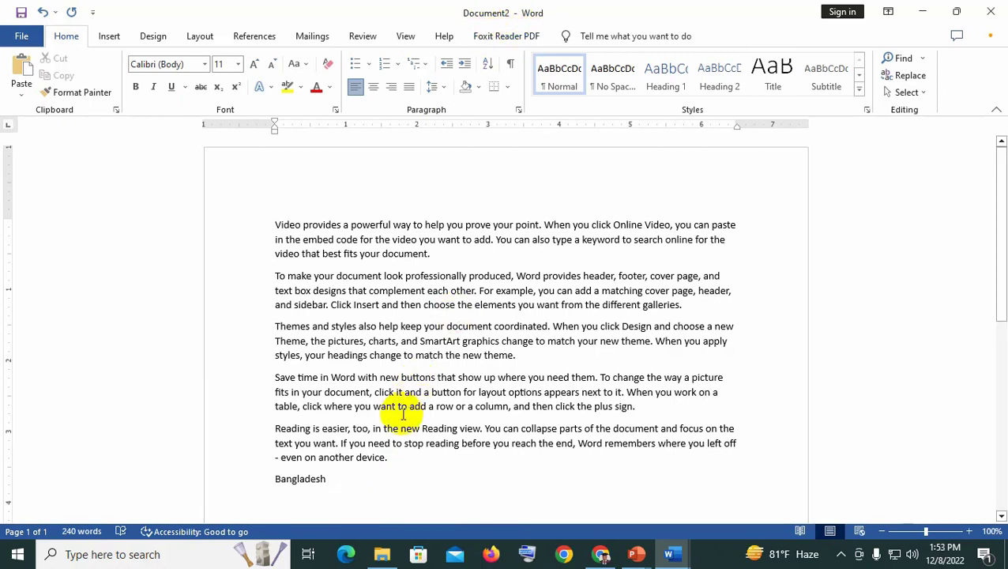
Open File > Save As > Browse and choose the Desktop as the save location.
{"action": "left_click_drag", "start_coordinate": [338, 481], "coordinate": [258, 252]}
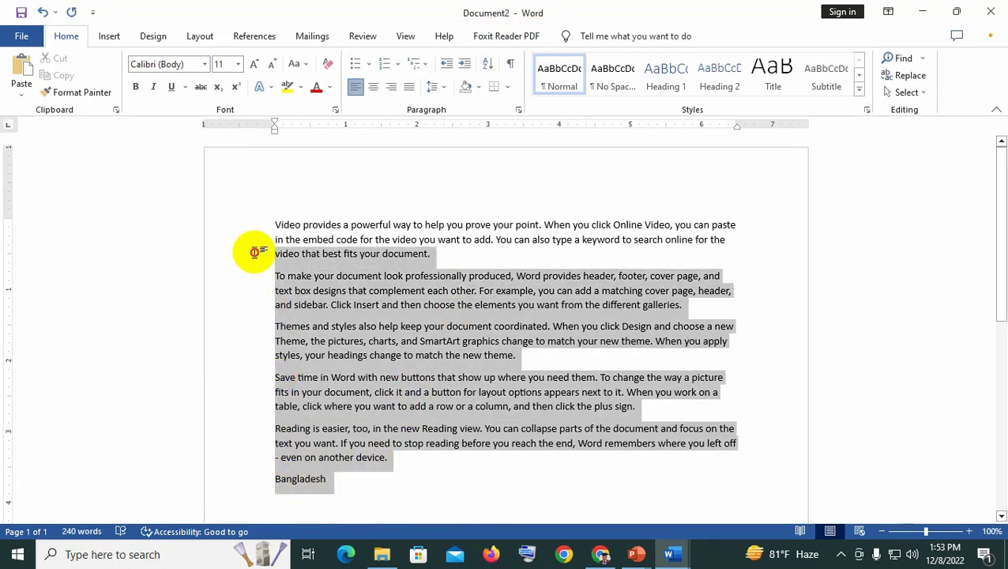
{"action": "left_click", "coordinate": [309, 291]}
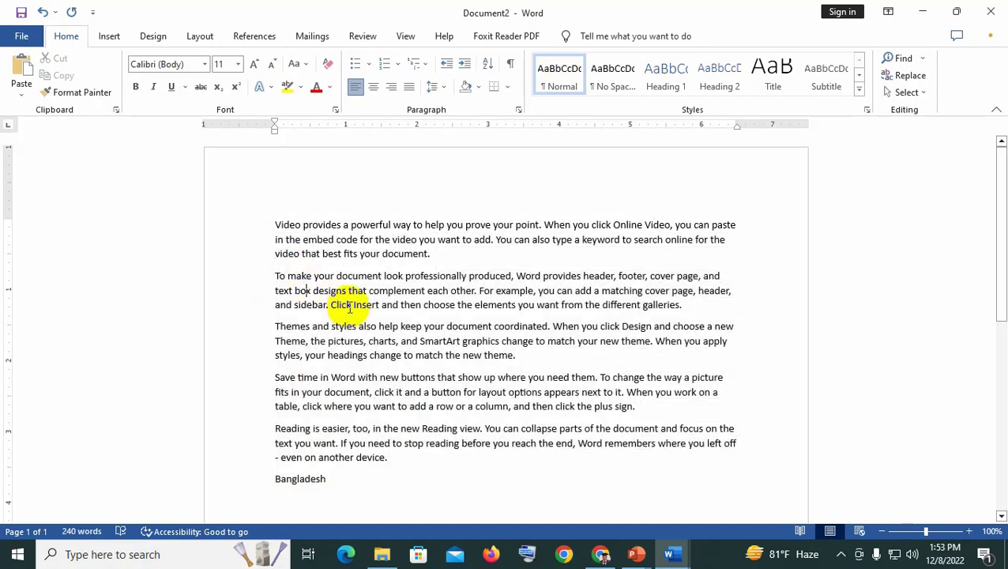
{"action": "left_click", "coordinate": [21, 37]}
{"action": "left_click", "coordinate": [47, 236]}
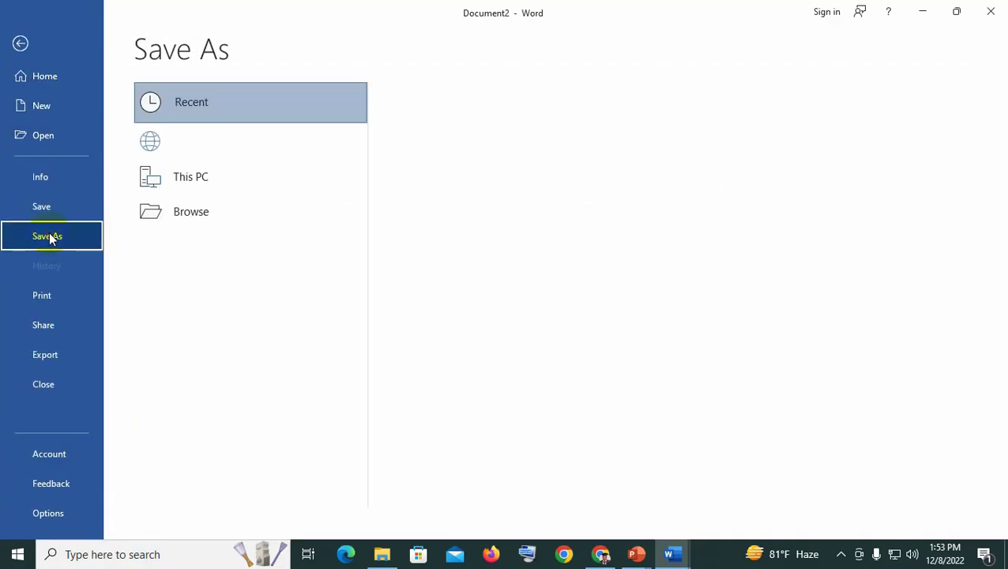
{"action": "left_click", "coordinate": [230, 250]}
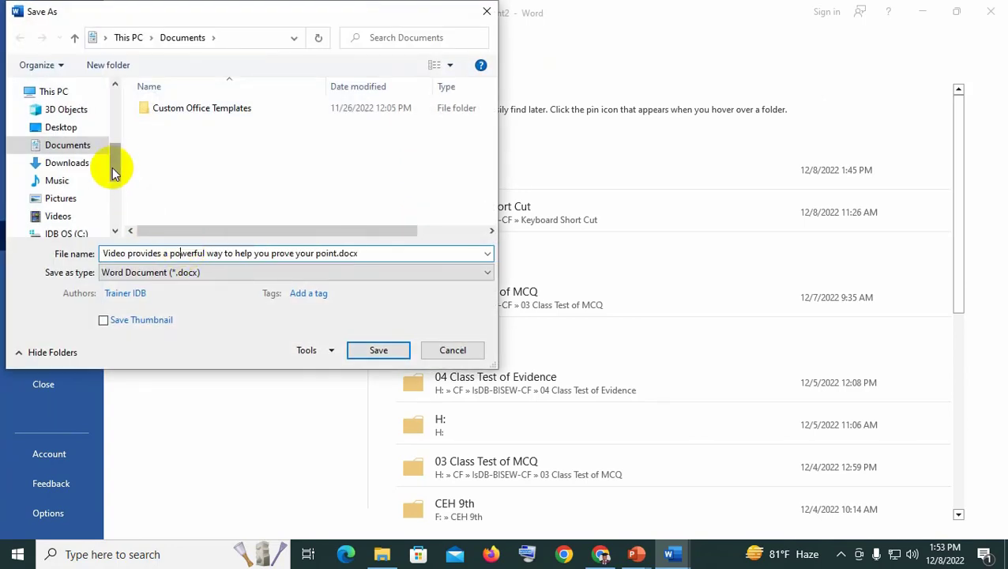
{"action": "left_click_drag", "start_coordinate": [117, 162], "coordinate": [119, 110]}
{"action": "left_click", "coordinate": [81, 116]}
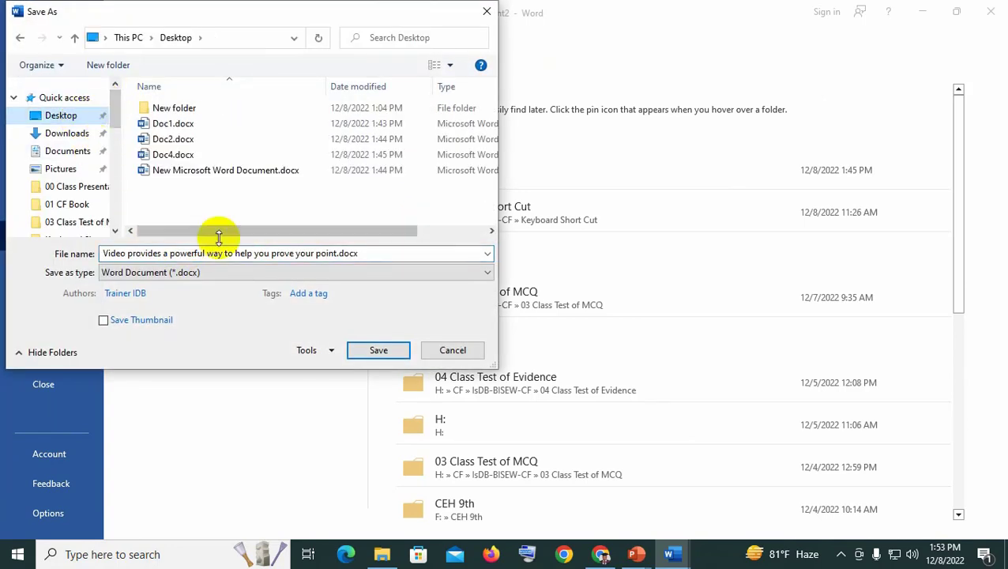
Replace the suggested file name with NewWordDocument and save it as a .docx.
{"action": "left_click", "coordinate": [270, 254]}
{"action": "left_click", "coordinate": [287, 253]}
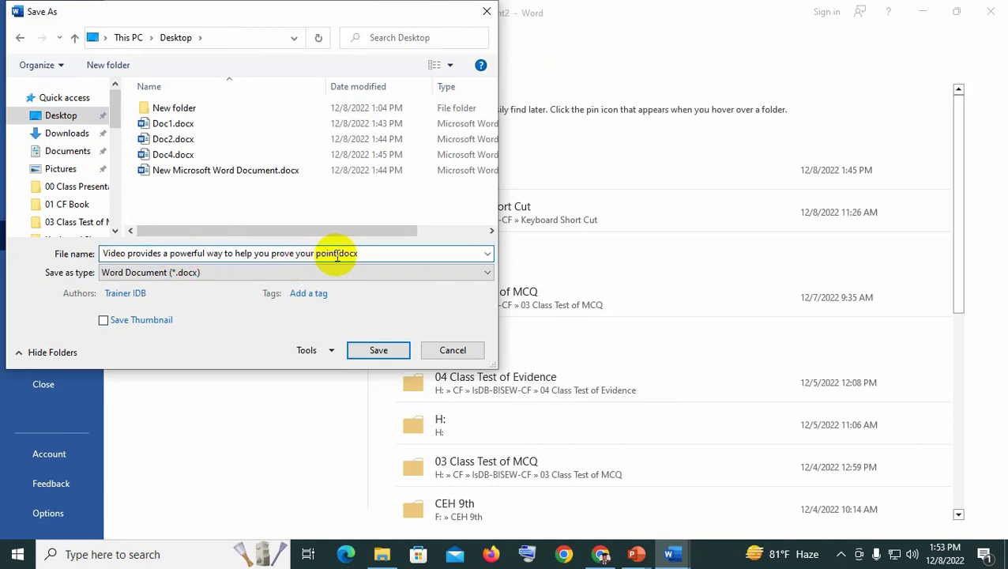
{"action": "left_click_drag", "start_coordinate": [337, 254], "coordinate": [27, 257]}
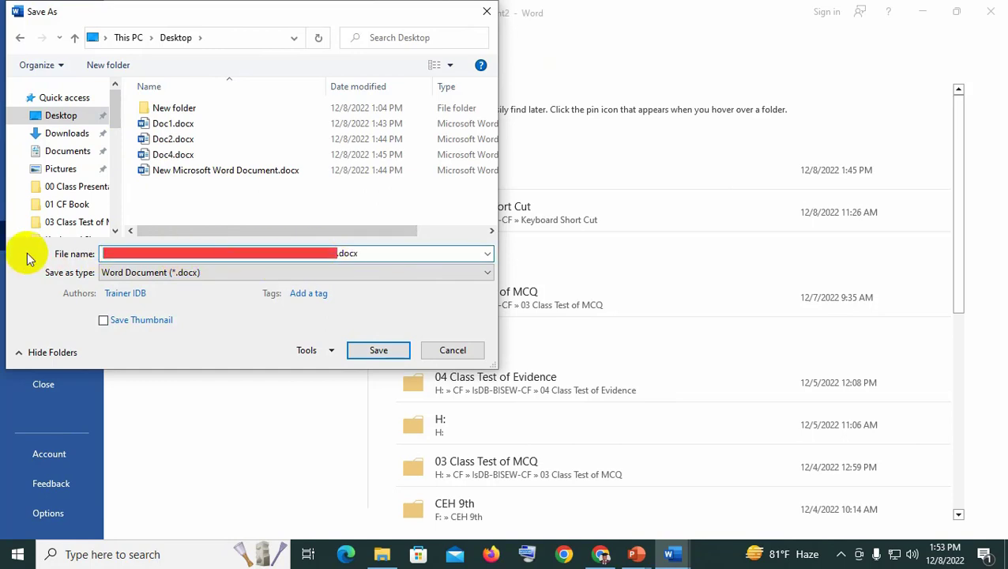
{"action": "type", "text": "NewWordDocument"}
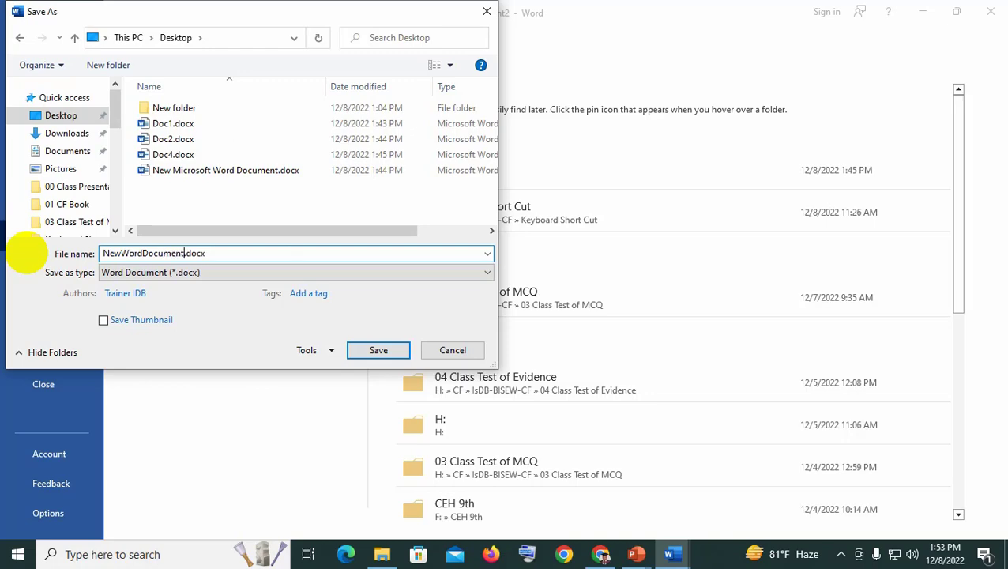
{"action": "left_click", "coordinate": [385, 348]}
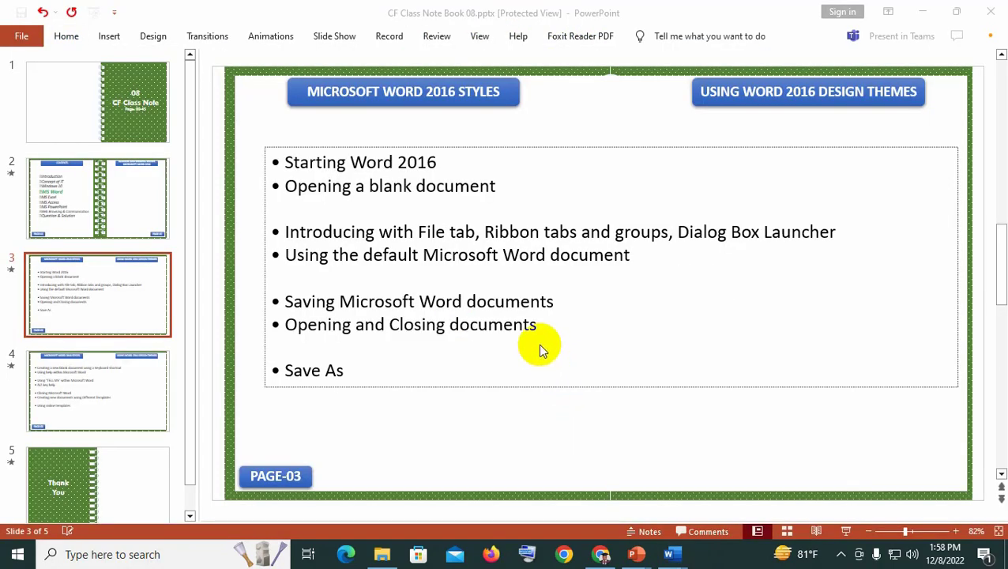
Scroll PowerPoint to slide 4 on templates, then bring NewWordDocument.docx forward in Word.
{"action": "scroll", "coordinate": [541, 346], "scroll_direction": "down", "scroll_amount": 1}
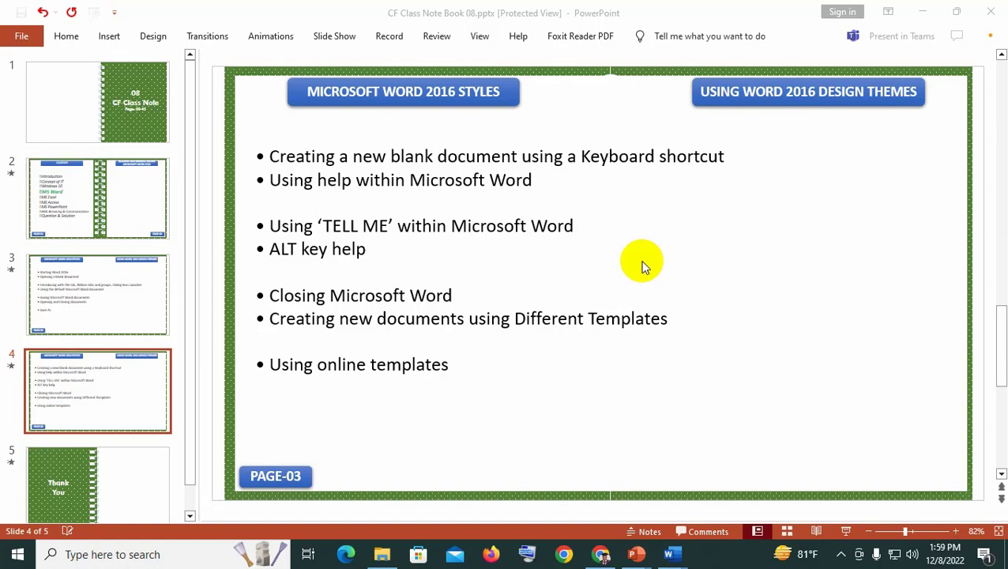
{"action": "mouse_move", "coordinate": [671, 553]}
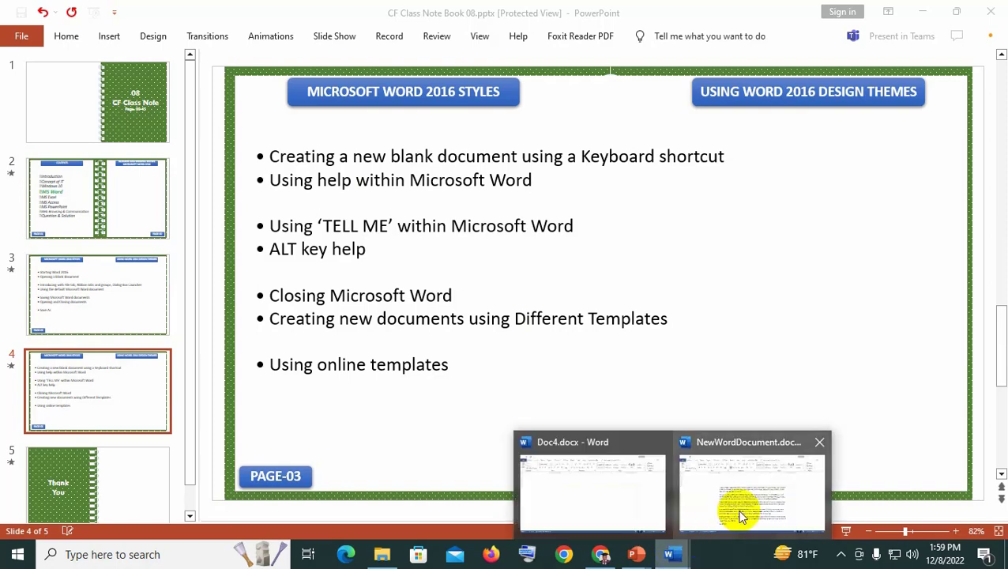
{"action": "left_click", "coordinate": [743, 518]}
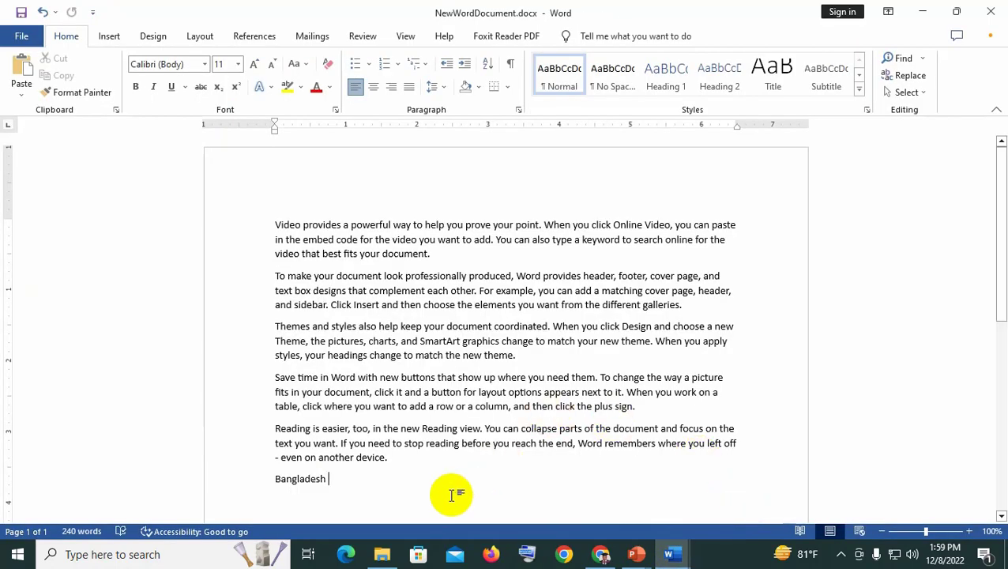
Create two new blank documents, Document3 and Document4, with Ctrl+N, then return to the slides.
{"action": "key", "text": "ctrl+n"}
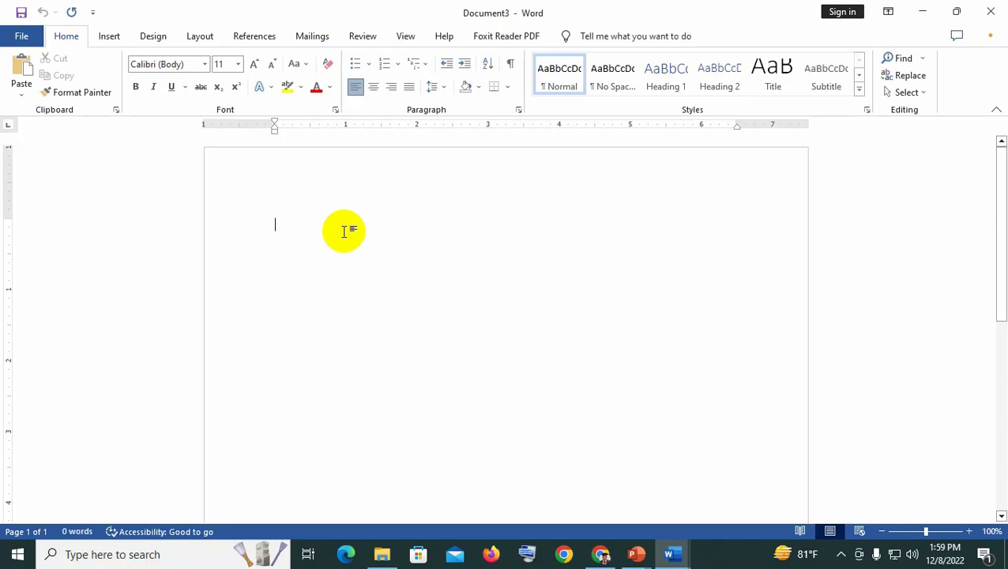
{"action": "key", "text": "ctrl+n"}
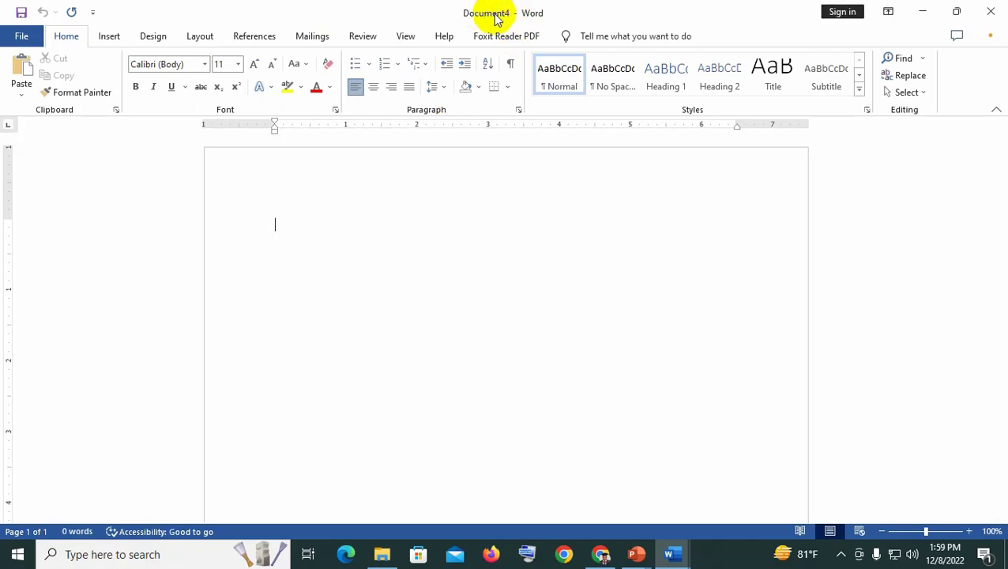
{"action": "key", "text": "alt+Tab"}
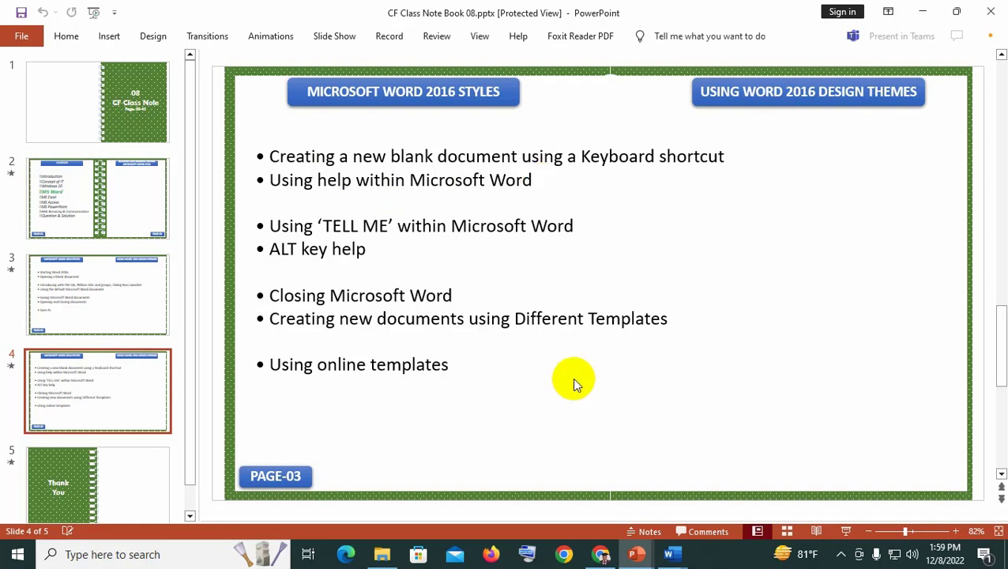
{"action": "left_click", "coordinate": [673, 555]}
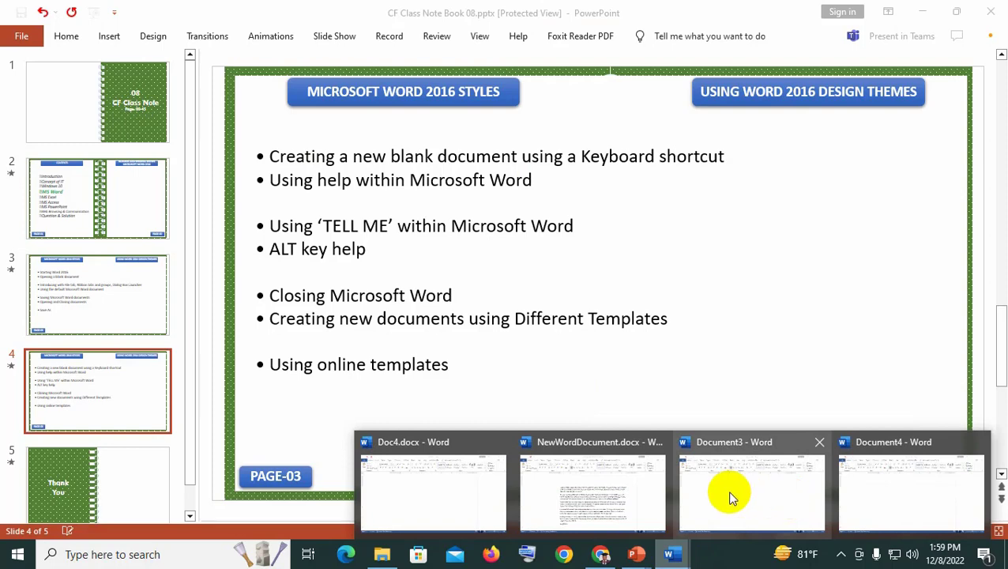
Switch to Document4 and search Word Help for 'insert watermark'.
{"action": "left_click", "coordinate": [852, 475]}
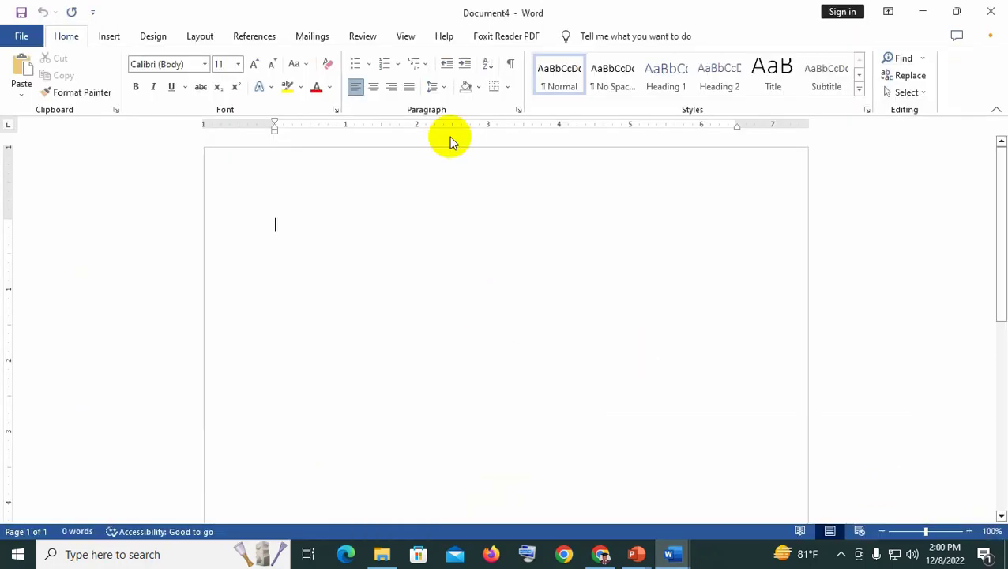
{"action": "left_click", "coordinate": [443, 36]}
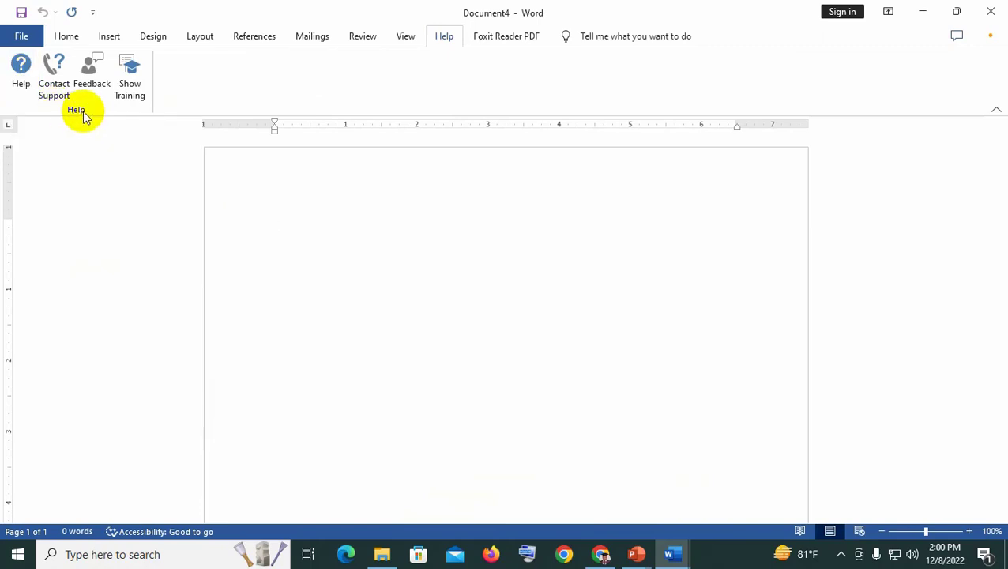
{"action": "left_click", "coordinate": [22, 71]}
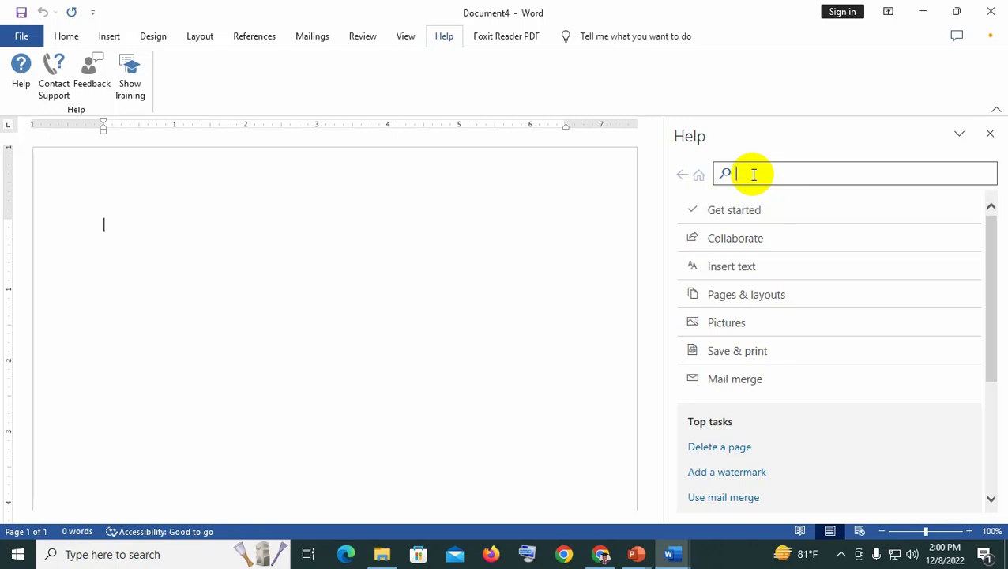
{"action": "type", "text": "inser"}
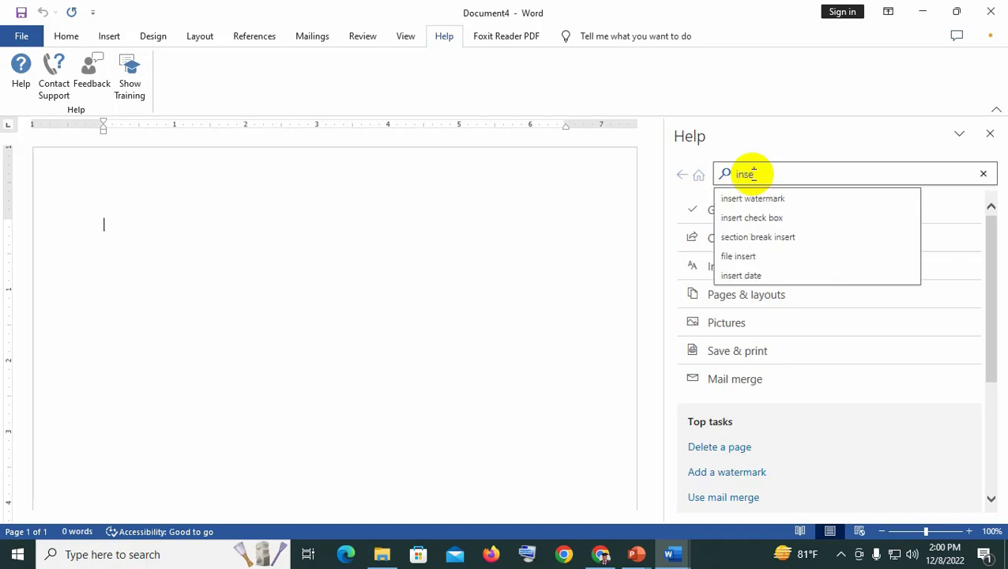
{"action": "left_click", "coordinate": [761, 203]}
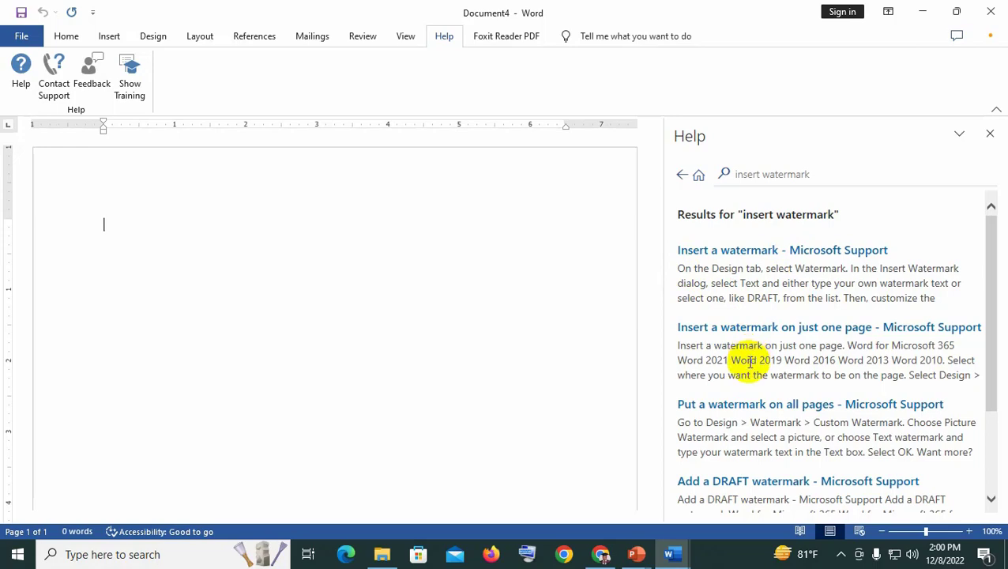
Browse more watermark help results, then clear the Help search box.
{"action": "scroll", "coordinate": [750, 364], "scroll_direction": "down", "scroll_amount": 3}
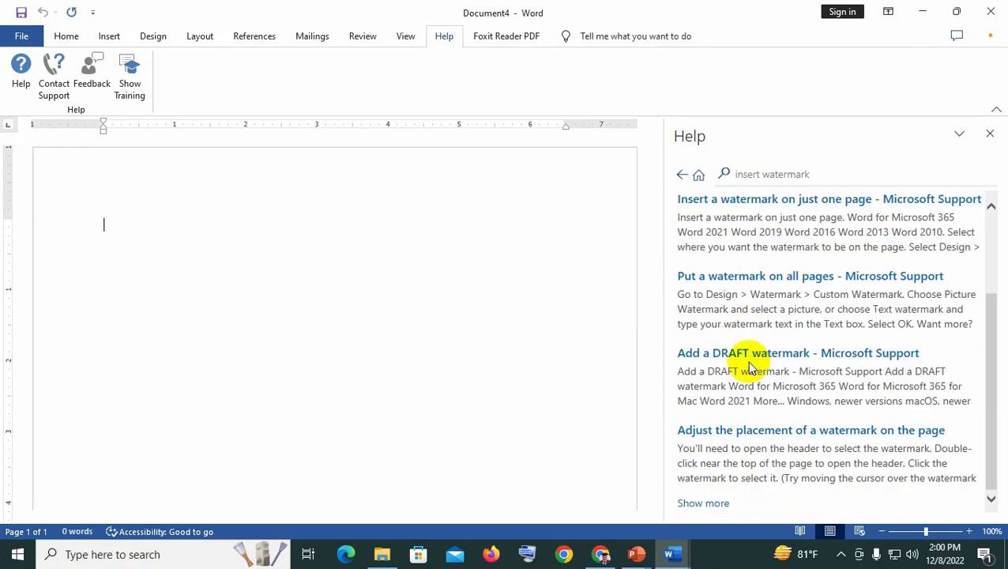
{"action": "left_click", "coordinate": [719, 503]}
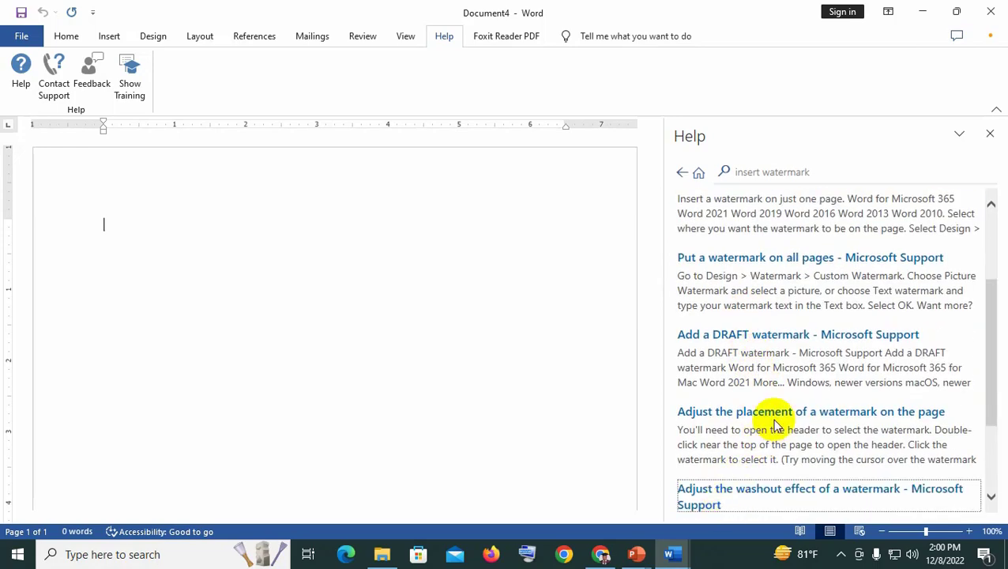
{"action": "scroll", "coordinate": [777, 425], "scroll_direction": "down", "scroll_amount": 3}
{"action": "scroll", "coordinate": [776, 411], "scroll_direction": "up", "scroll_amount": 5}
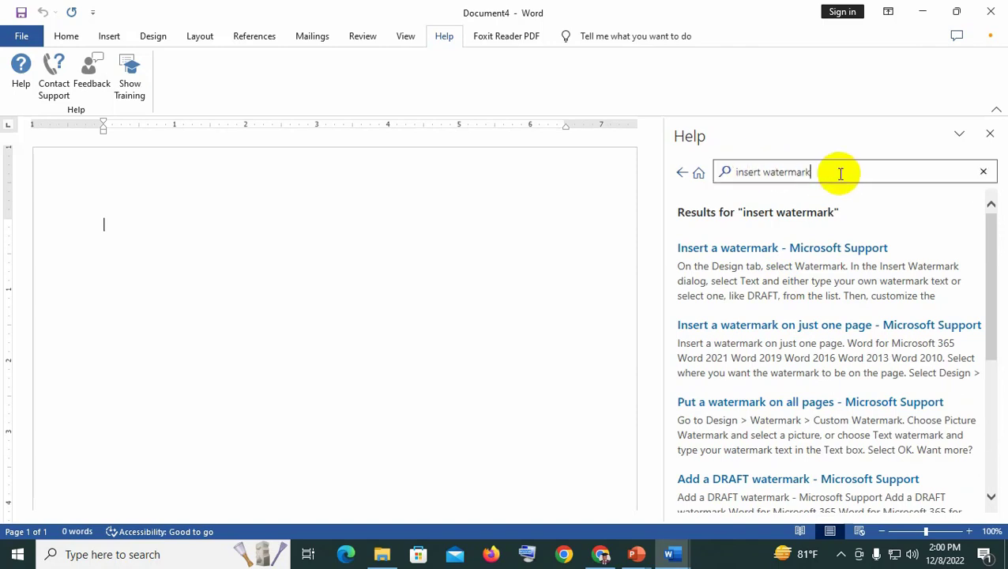
{"action": "left_click_drag", "start_coordinate": [828, 173], "coordinate": [724, 175]}
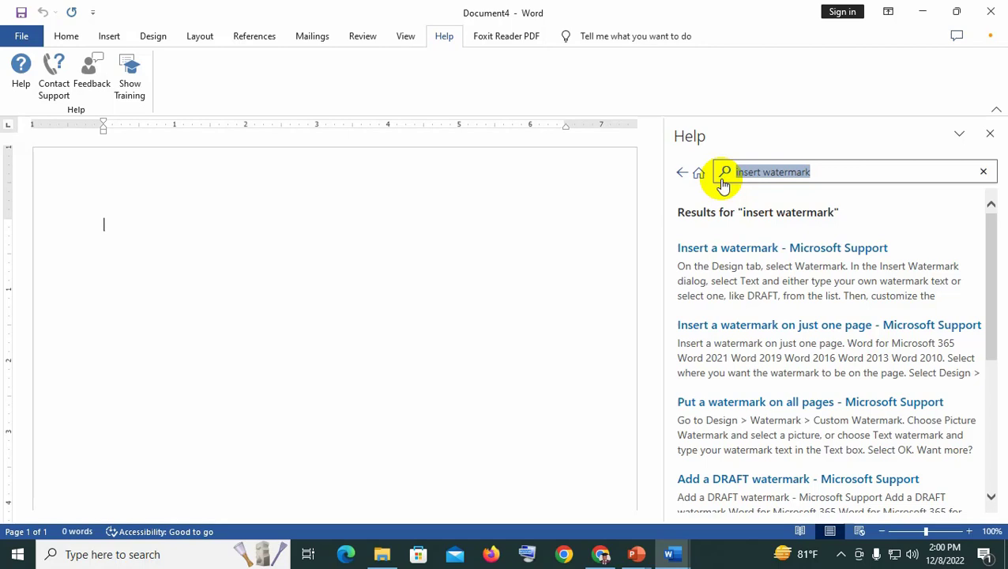
{"action": "key", "text": "BackSpace"}
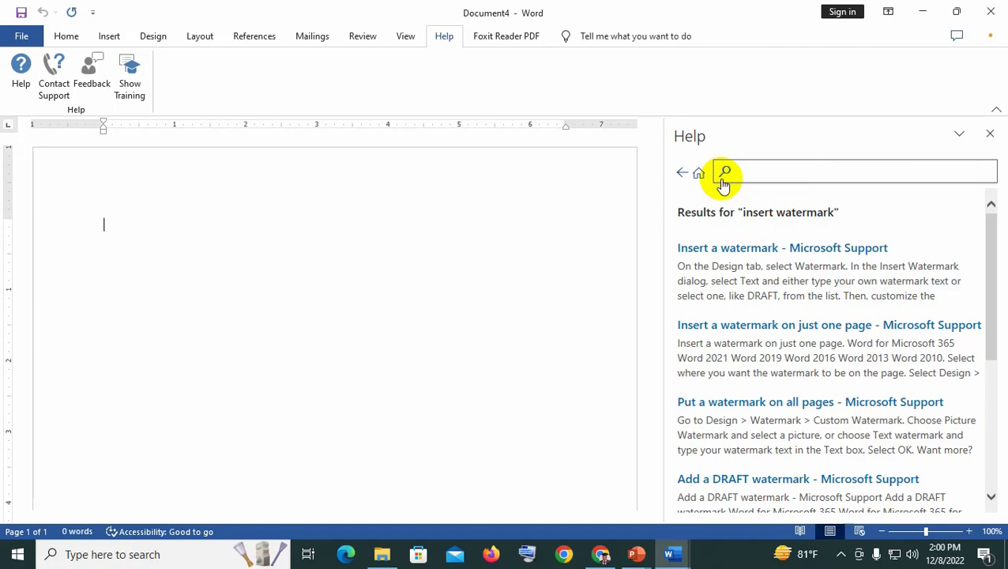
{"action": "left_click", "coordinate": [328, 327]}
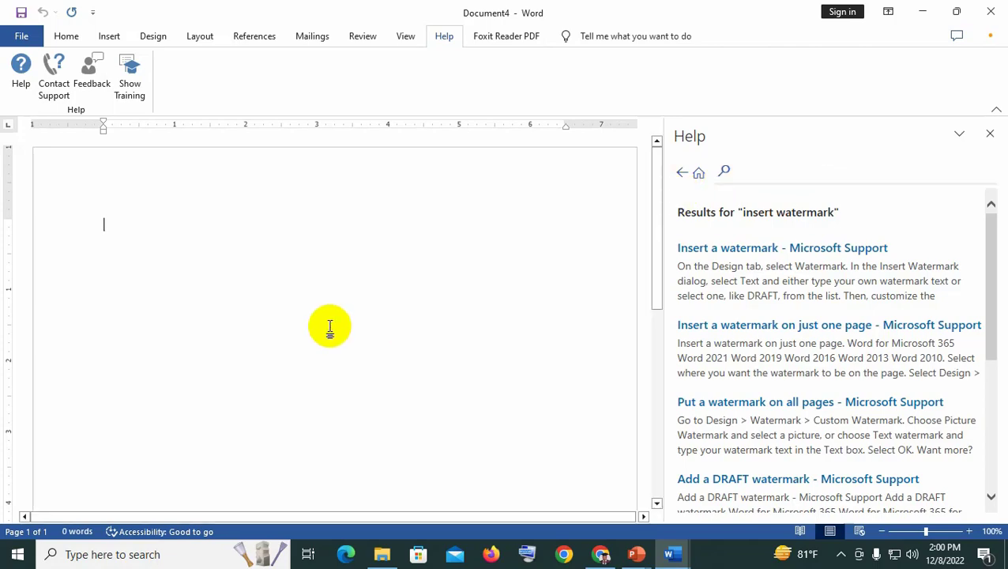
{"action": "left_click", "coordinate": [636, 555]}
{"action": "left_click", "coordinate": [727, 507]}
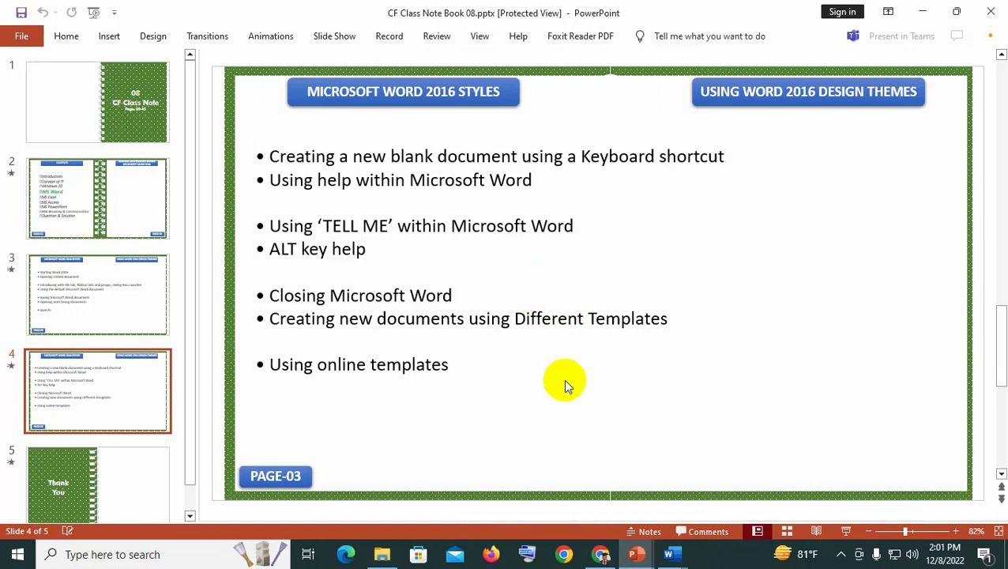
{"action": "mouse_move", "coordinate": [672, 557]}
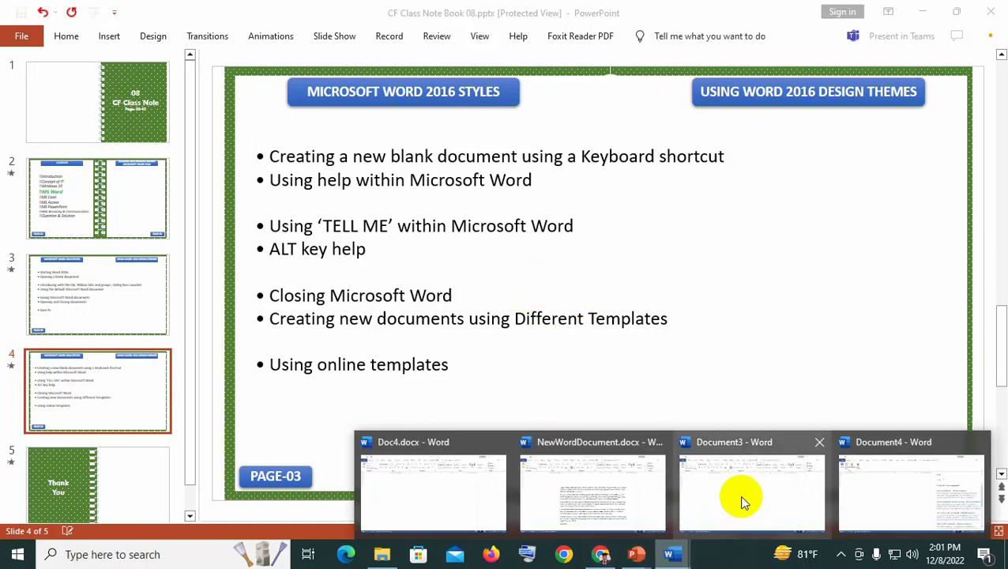
{"action": "left_click", "coordinate": [896, 480]}
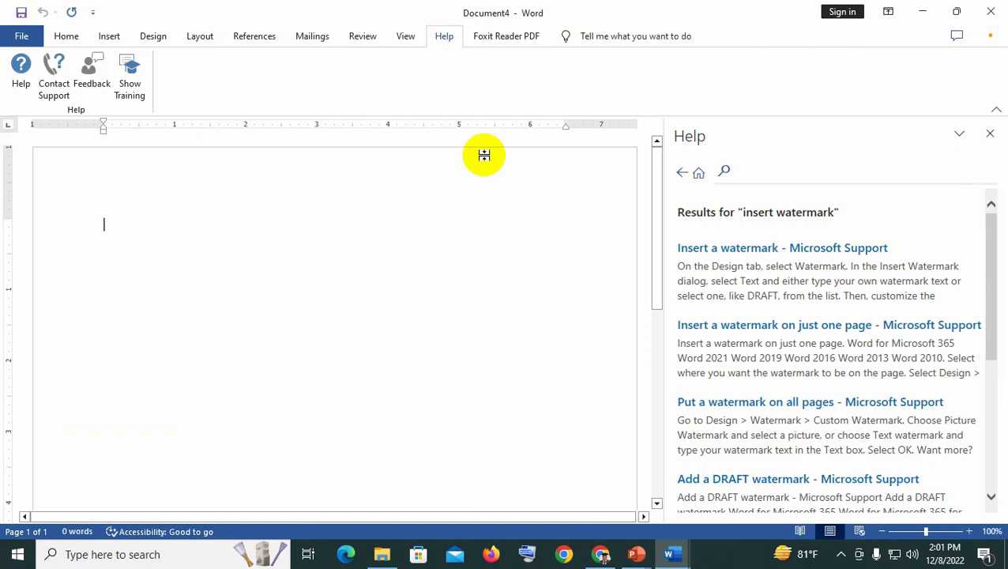
Run Spelling and Grammar from Tell Me ('spe') on blank Document4 and acknowledge completion.
{"action": "left_click", "coordinate": [617, 42]}
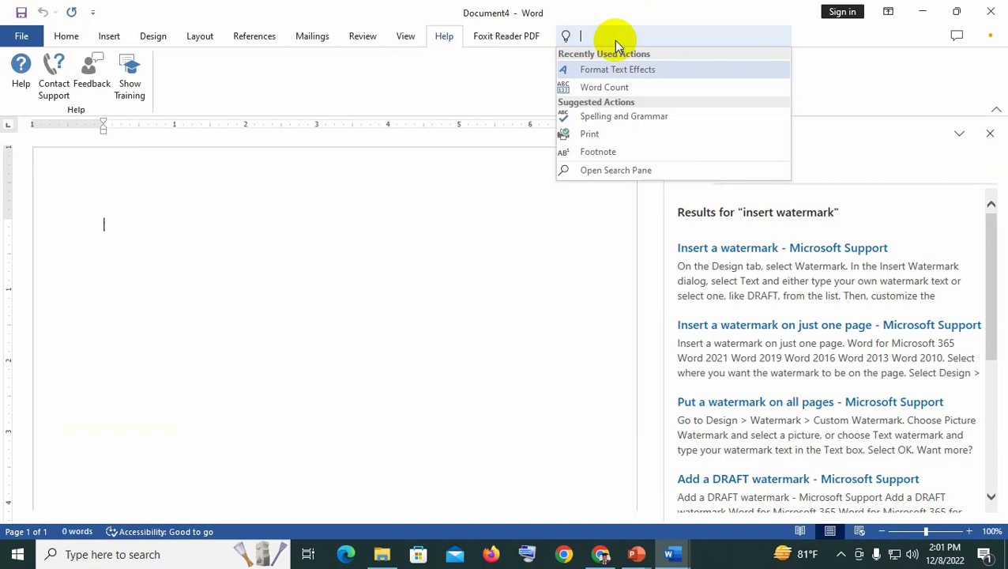
{"action": "type", "text": "spe"}
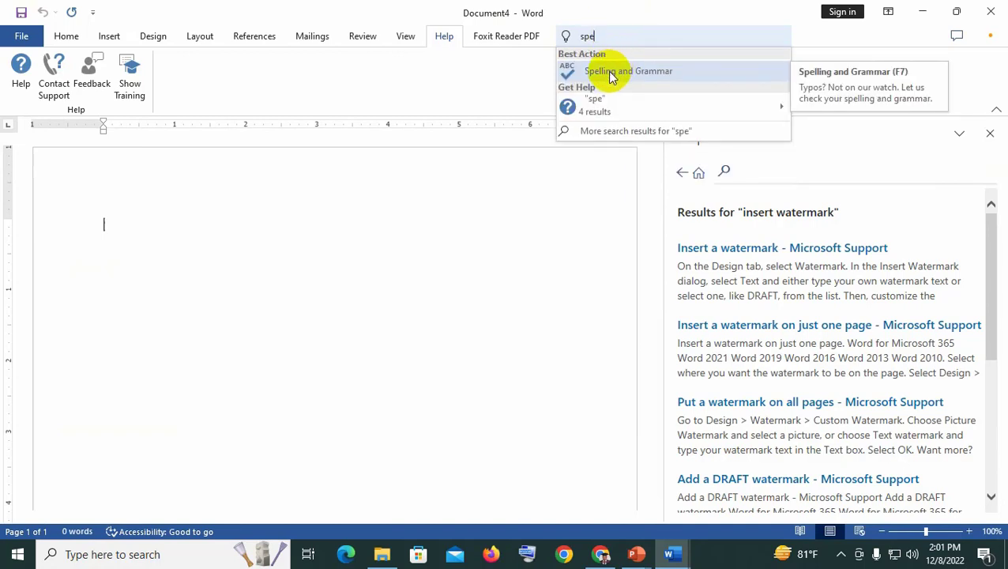
{"action": "left_click", "coordinate": [609, 72]}
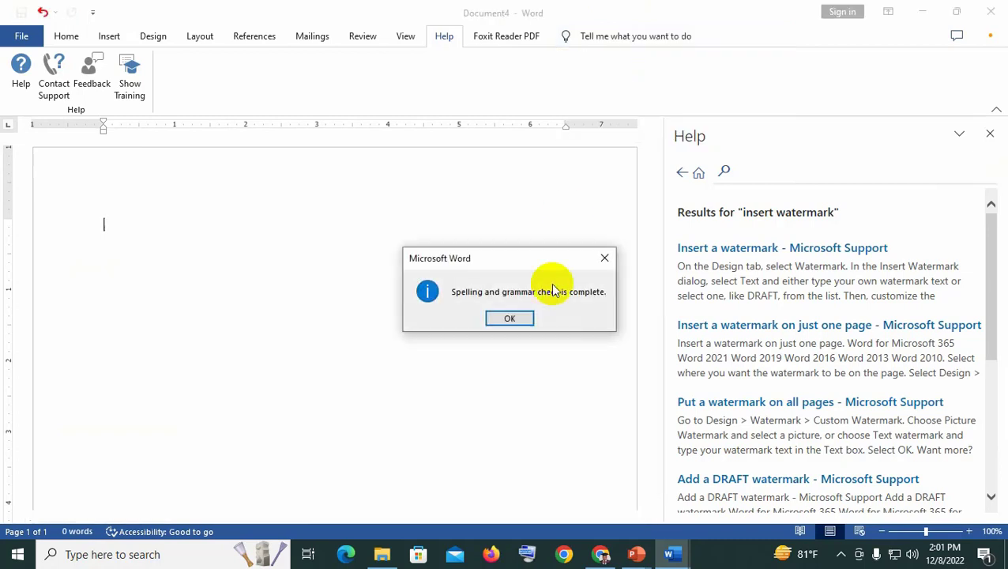
{"action": "left_click", "coordinate": [508, 318]}
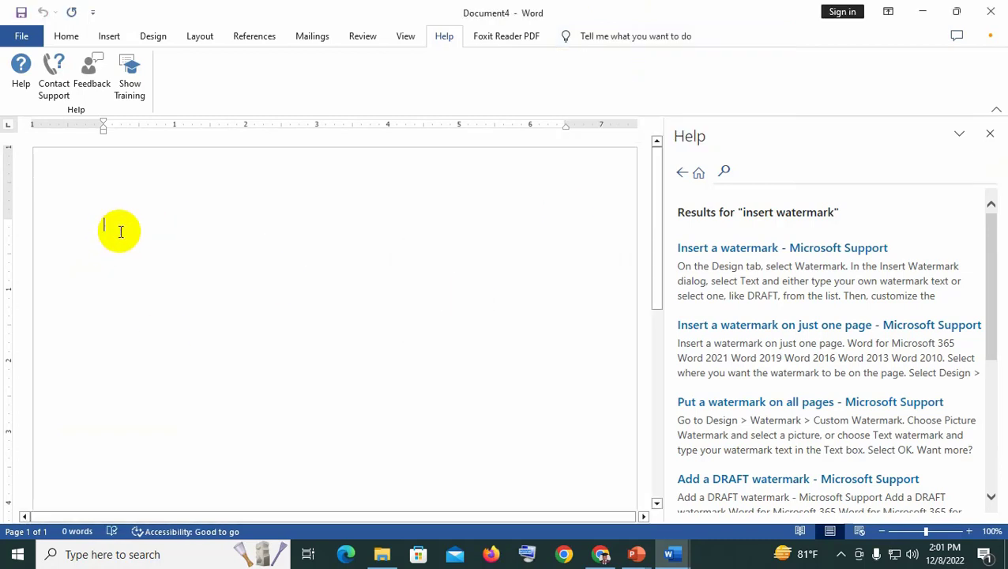
Insert sample paragraphs with =rand(), then misspell provides and powerful as provid and powerf.
{"action": "type", "text": "=rand"}
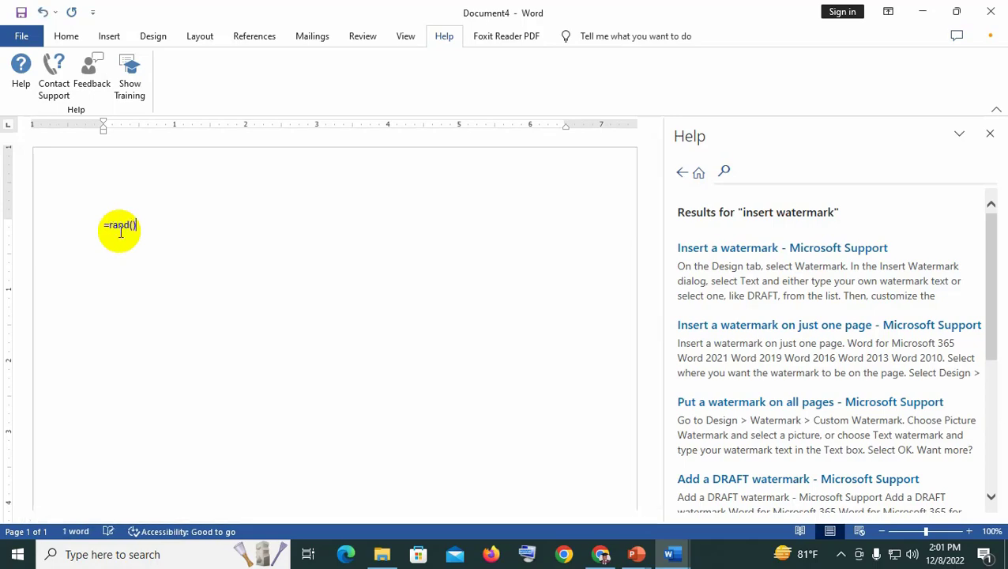
{"action": "type", "text": "()"}
{"action": "key", "text": "Return"}
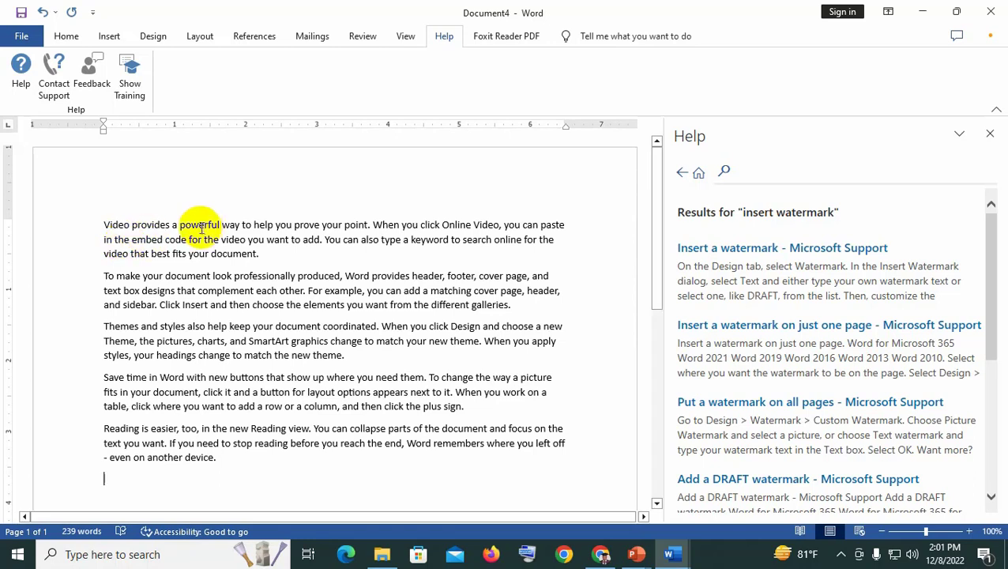
{"action": "left_click", "coordinate": [170, 225]}
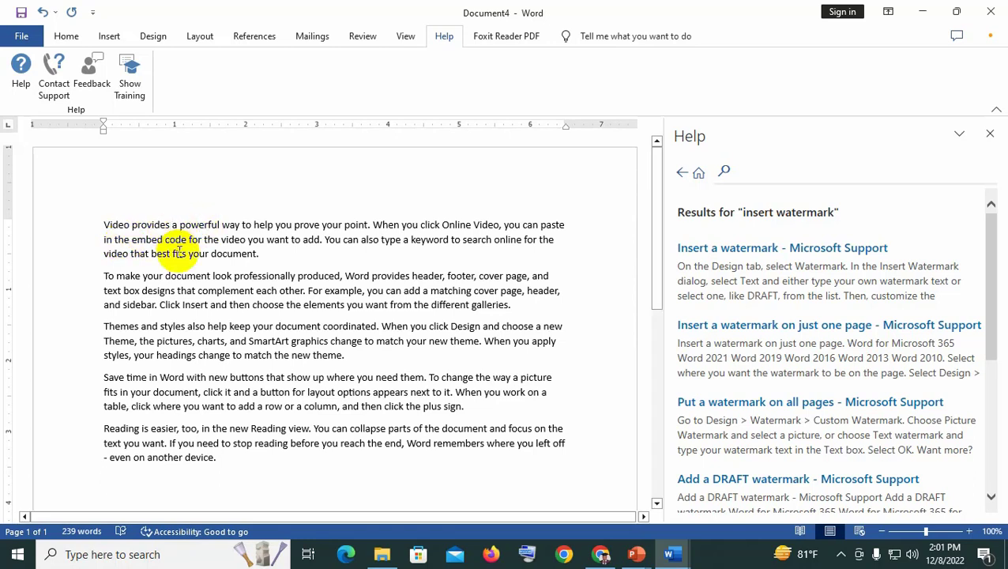
{"action": "key", "text": "BackSpace"}
{"action": "key", "text": "BackSpace"}
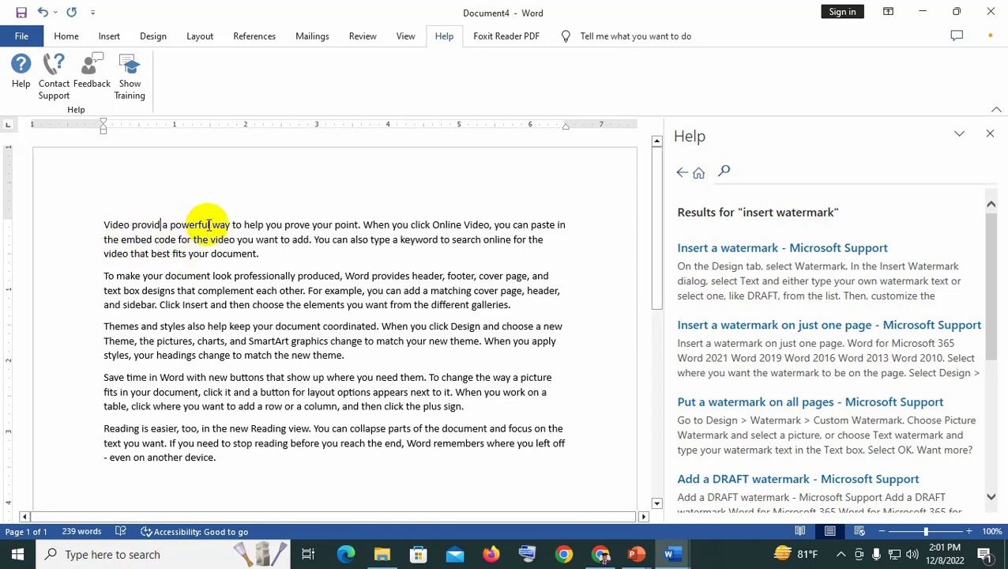
{"action": "left_click", "coordinate": [228, 225]}
{"action": "key", "text": "BackSpace"}
{"action": "key", "text": "BackSpace"}
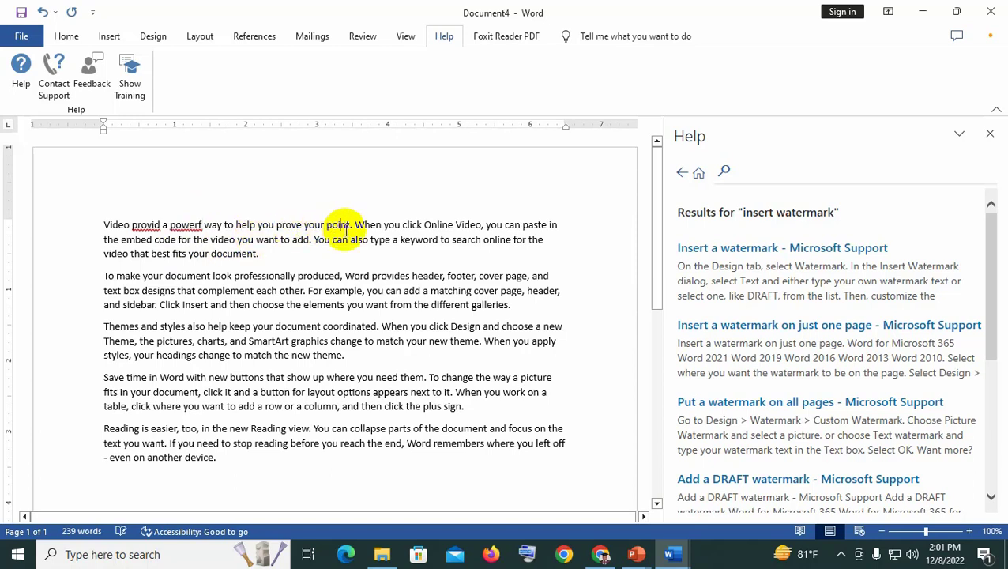
Misspell point, Online and paragraph two's provides as pont, Oline and prvides.
{"action": "left_click", "coordinate": [345, 226]}
{"action": "key", "text": "BackSpace"}
{"action": "left_click", "coordinate": [437, 226]}
{"action": "key", "text": "BackSpace"}
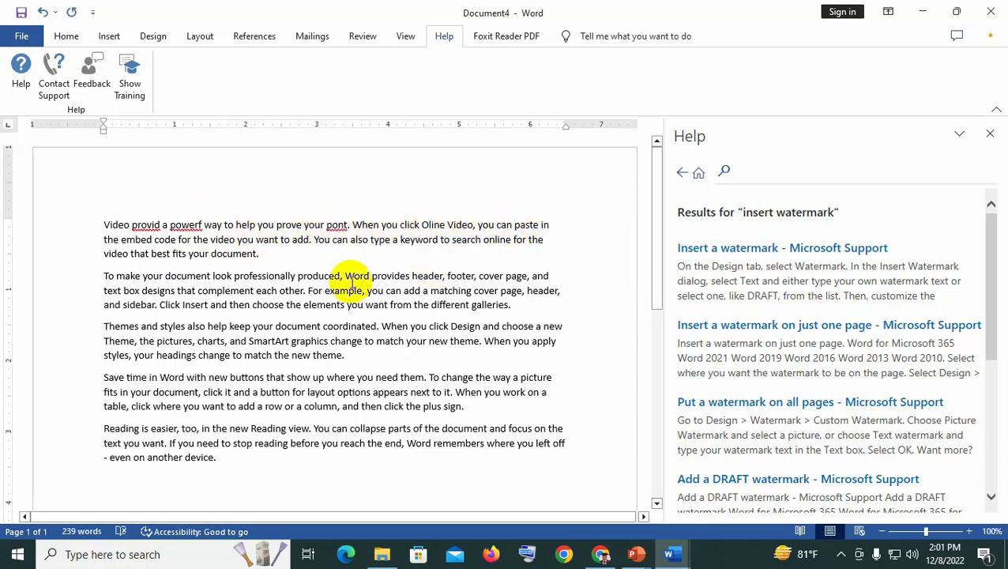
{"action": "left_click", "coordinate": [383, 276]}
{"action": "key", "text": "BackSpace"}
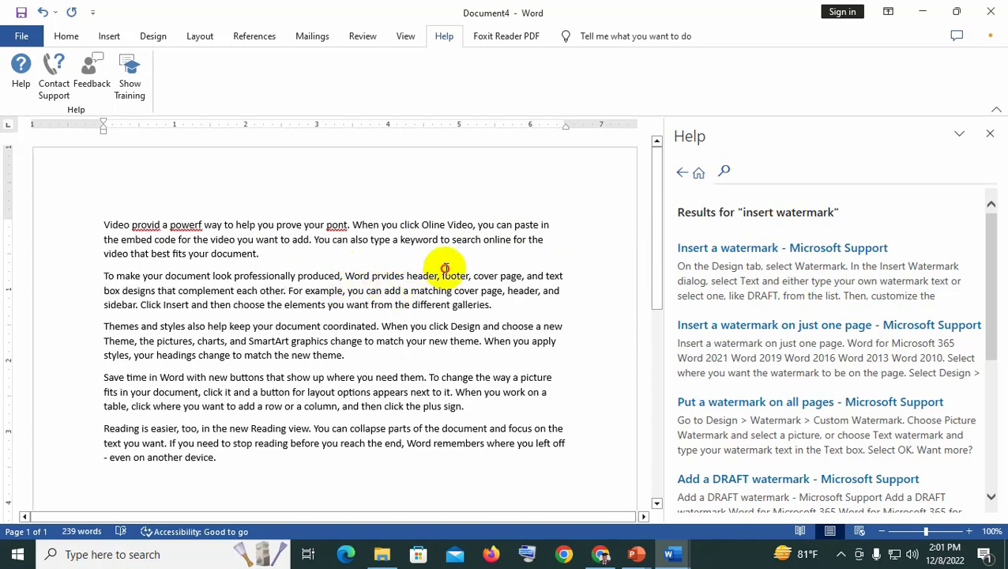
{"action": "left_click", "coordinate": [437, 261]}
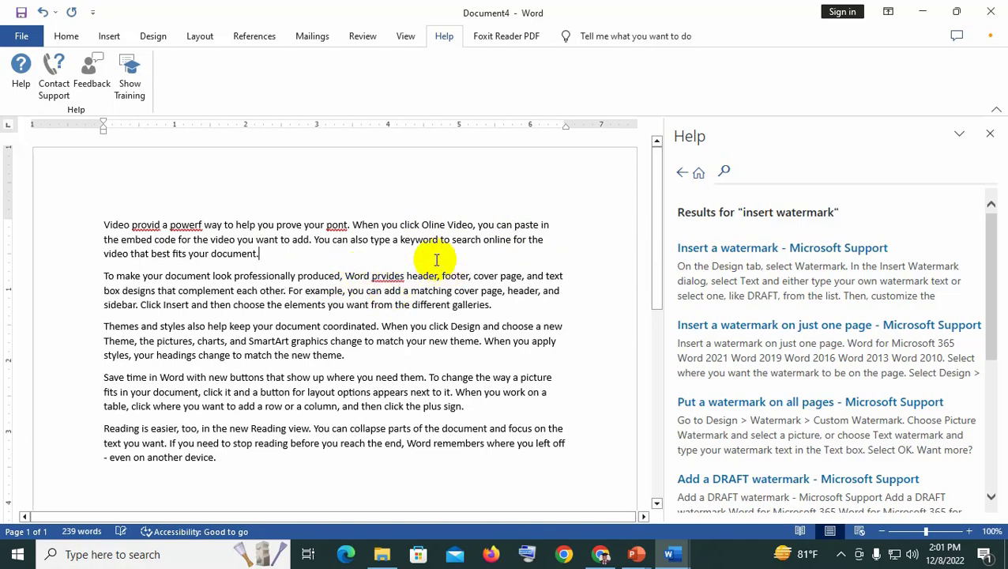
Spell-check via Tell Me ('spel'), changing prvides, provid, powerf, pont to provides, provide, power, point.
{"action": "left_click", "coordinate": [638, 37]}
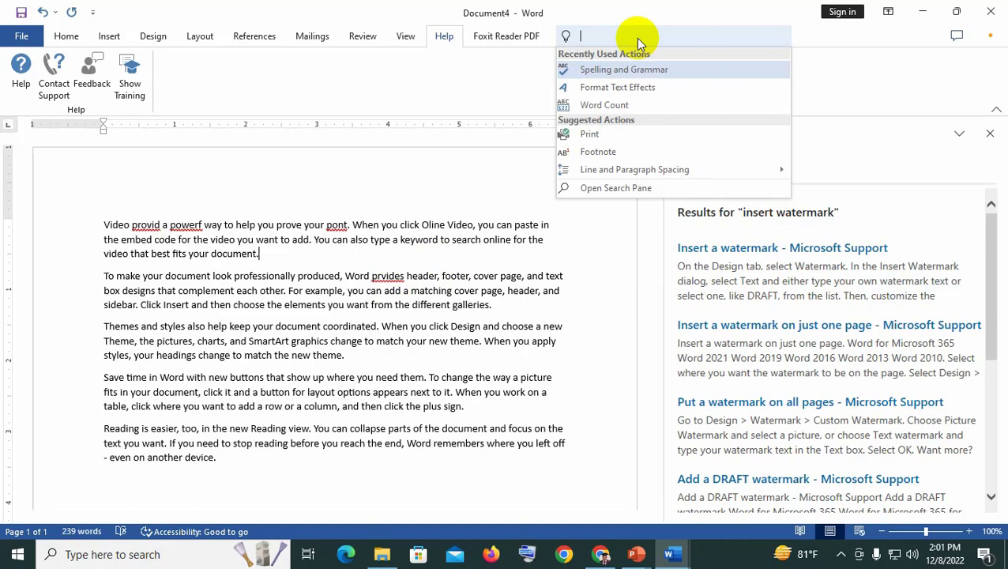
{"action": "type", "text": "sp"}
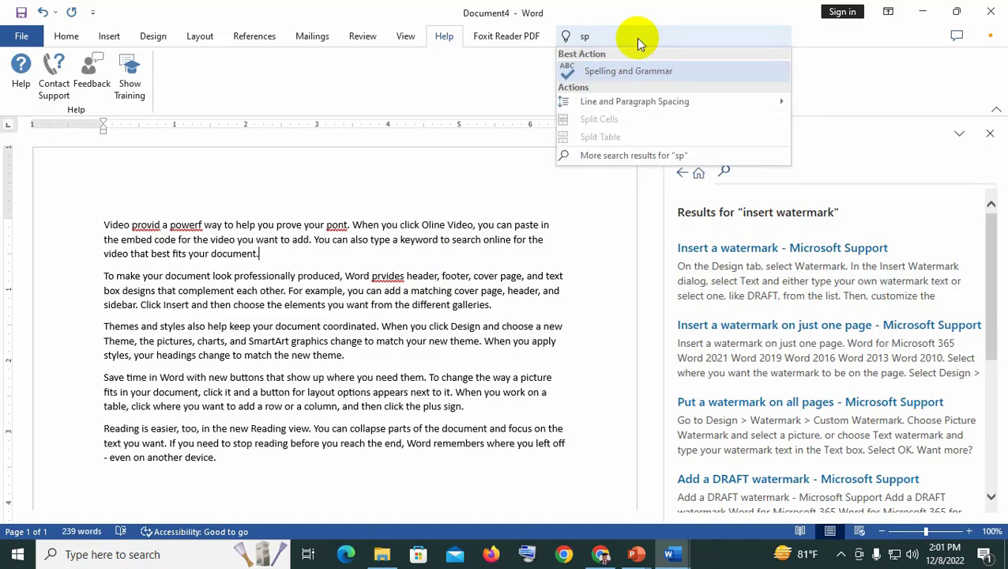
{"action": "type", "text": "el"}
{"action": "key", "text": "Return"}
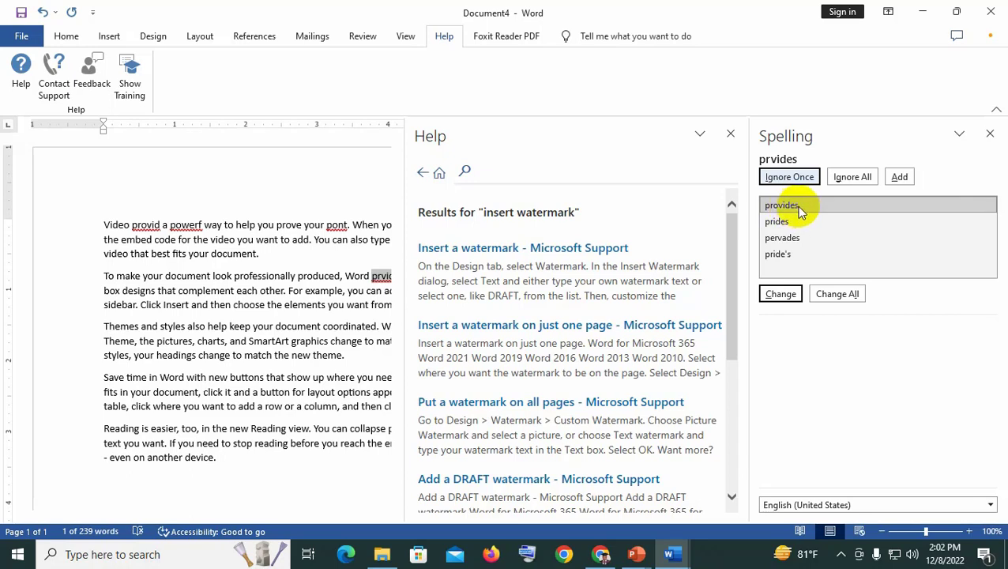
{"action": "left_click", "coordinate": [780, 294]}
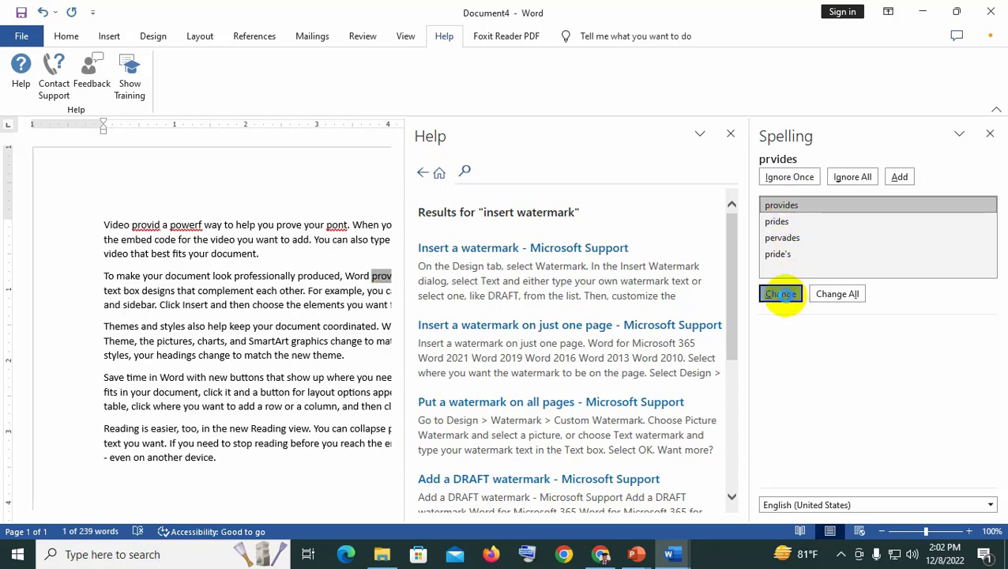
{"action": "left_click", "coordinate": [790, 205]}
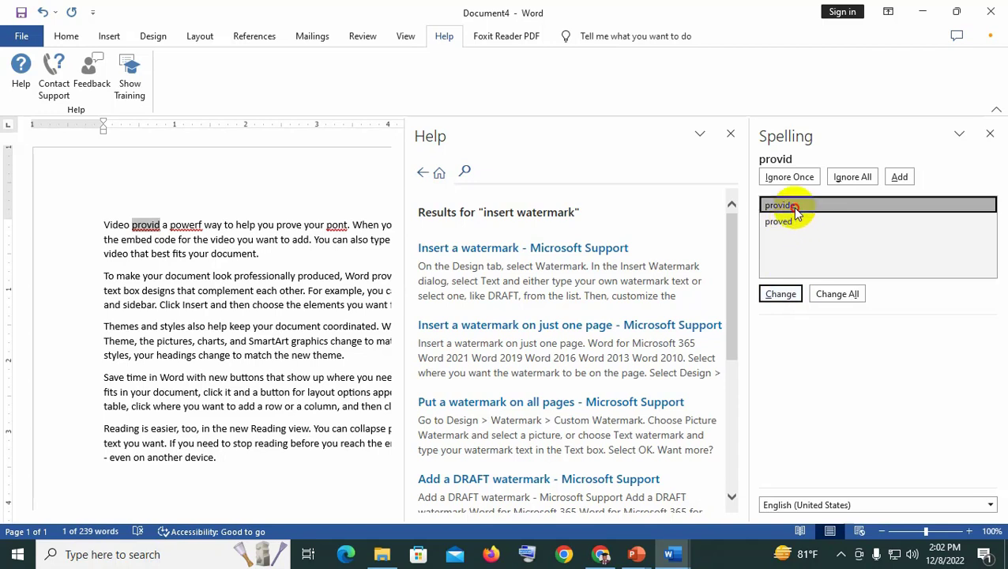
{"action": "left_click", "coordinate": [782, 297]}
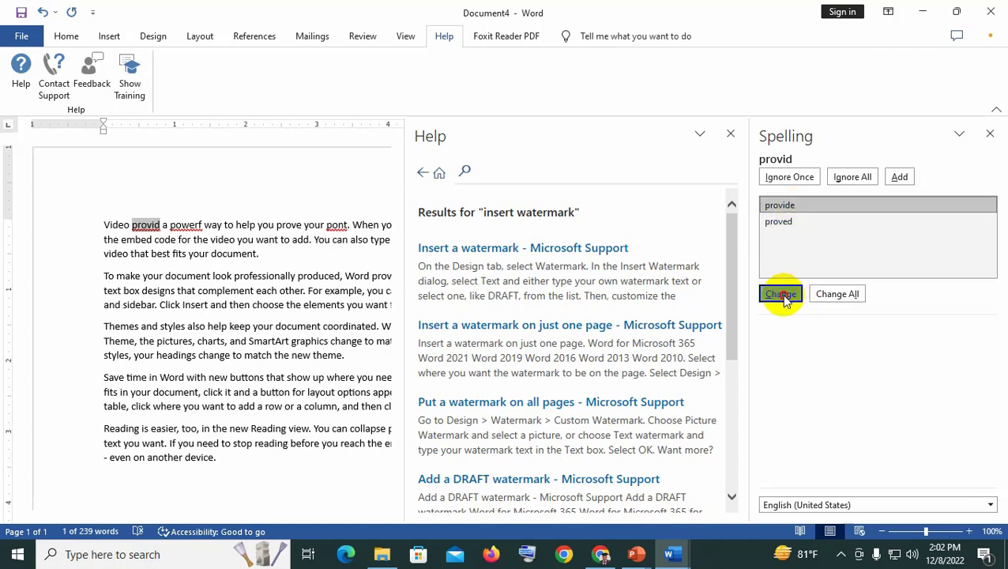
{"action": "left_click", "coordinate": [798, 205]}
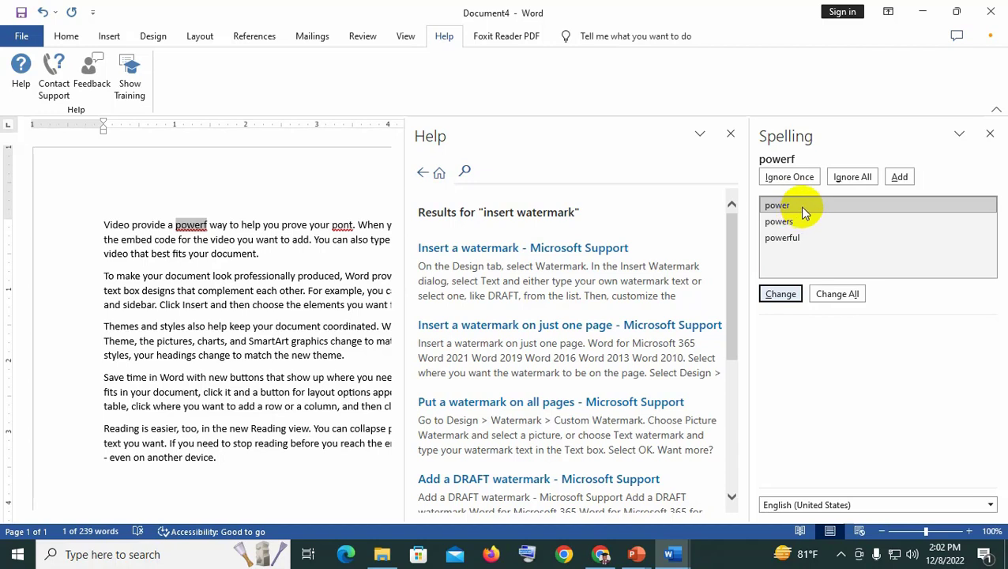
{"action": "left_click", "coordinate": [784, 294]}
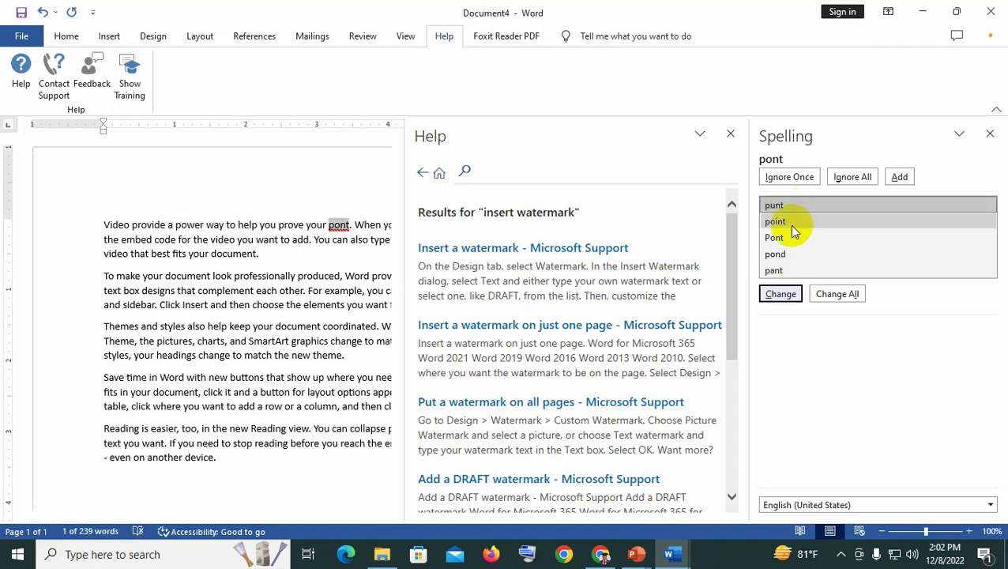
{"action": "left_click", "coordinate": [791, 223]}
{"action": "left_click", "coordinate": [782, 294]}
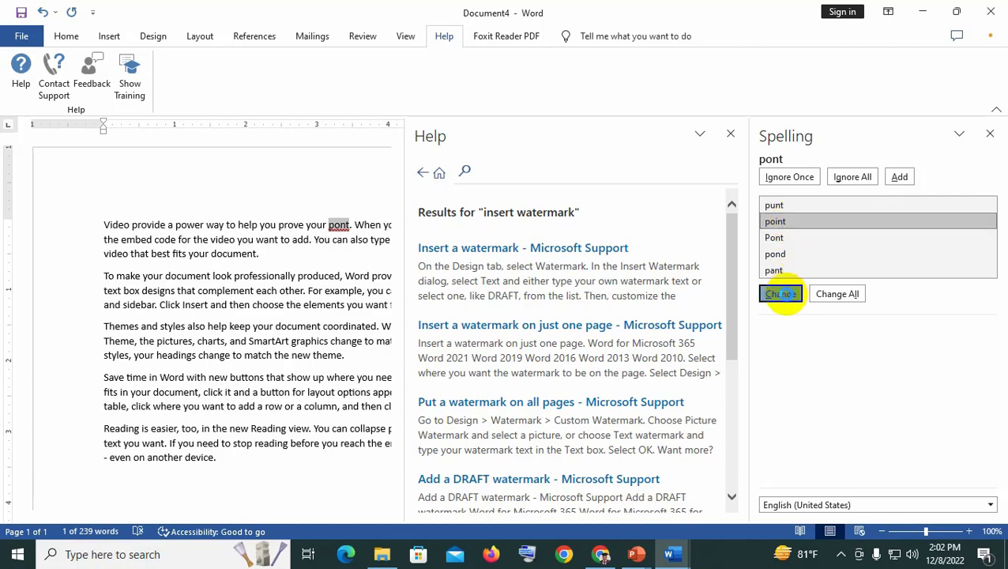
{"action": "left_click", "coordinate": [509, 317]}
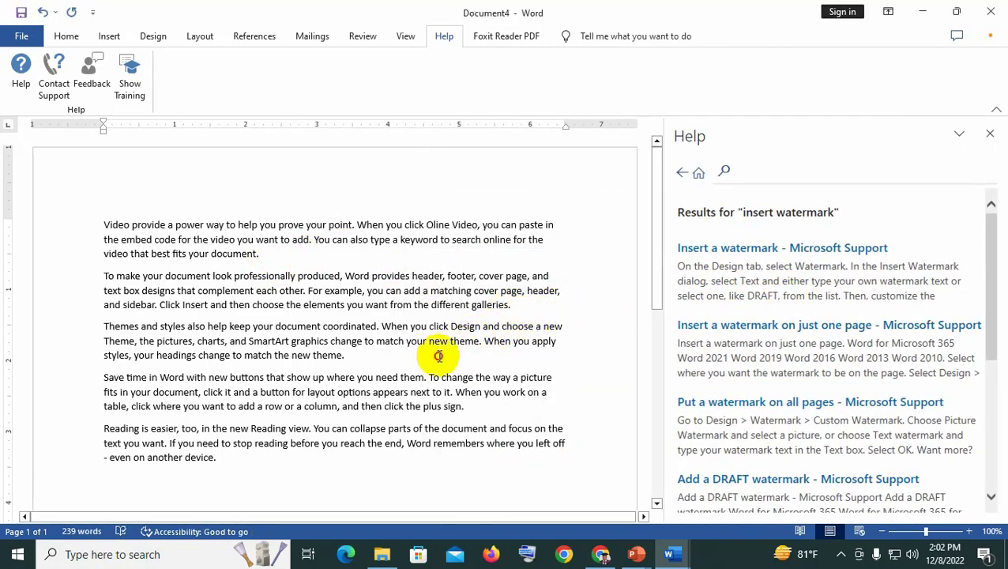
Undo the earlier spelling corrections and restart the spelling check with F7.
{"action": "key", "text": "ctrl+z"}
{"action": "key", "text": "ctrl+z"}
{"action": "key", "text": "ctrl+z"}
{"action": "key", "text": "ctrl+z"}
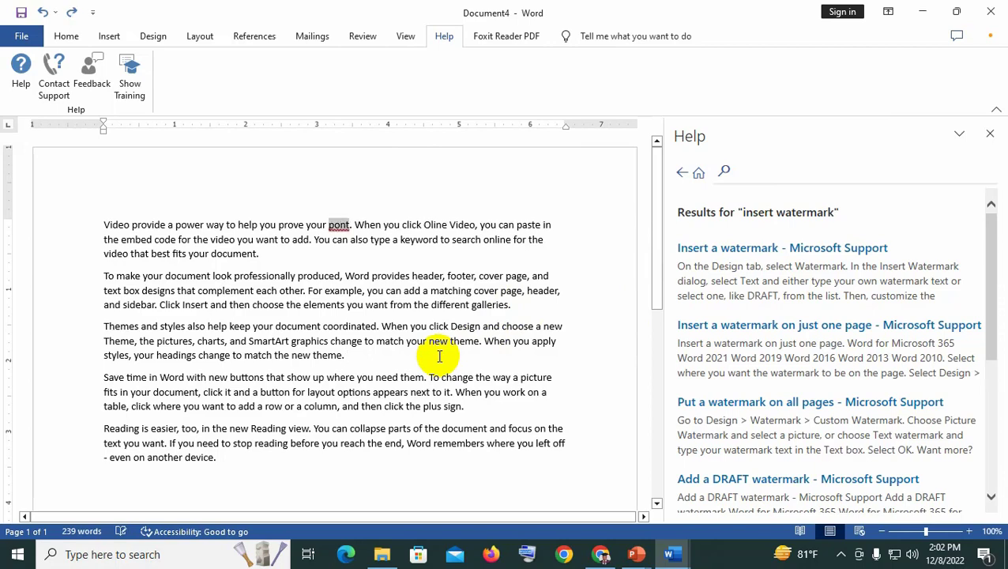
{"action": "key", "text": "F7"}
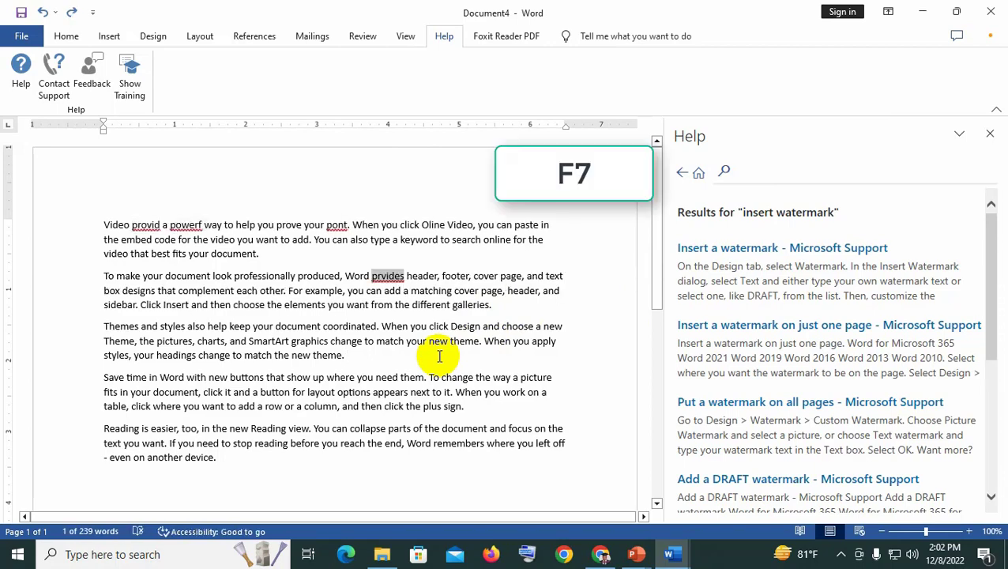
{"action": "left_click", "coordinate": [989, 133]}
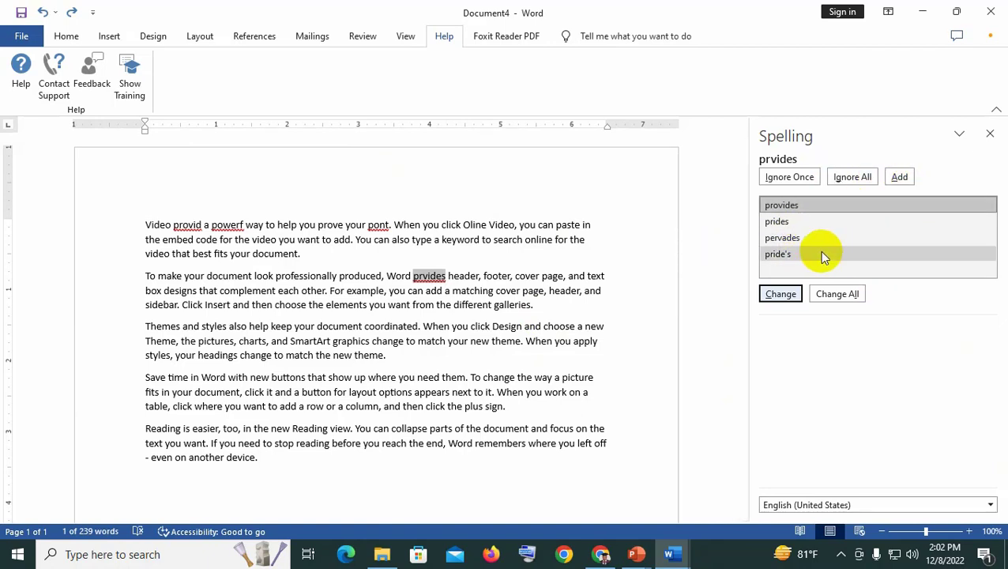
{"action": "left_click", "coordinate": [558, 306]}
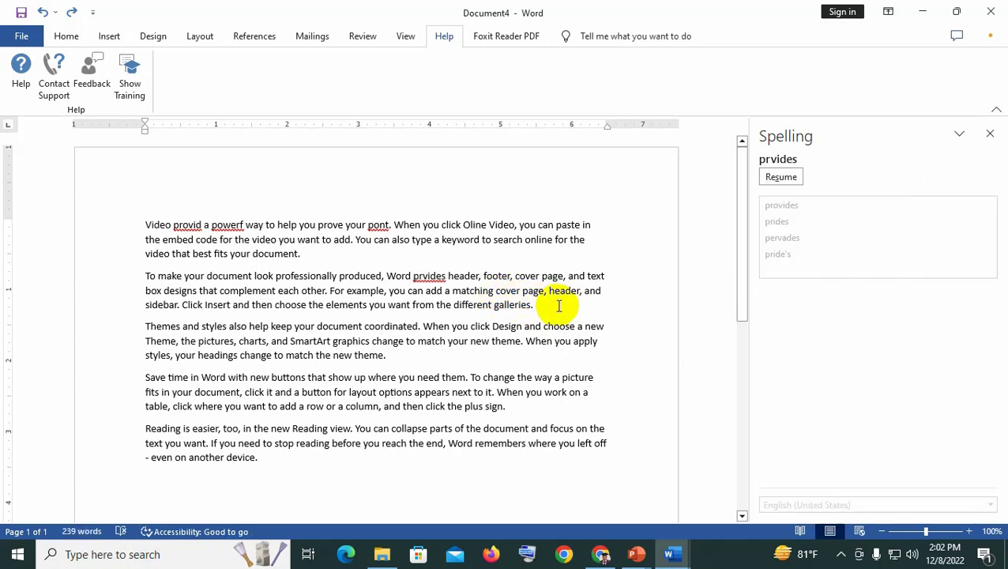
{"action": "left_click", "coordinate": [443, 291]}
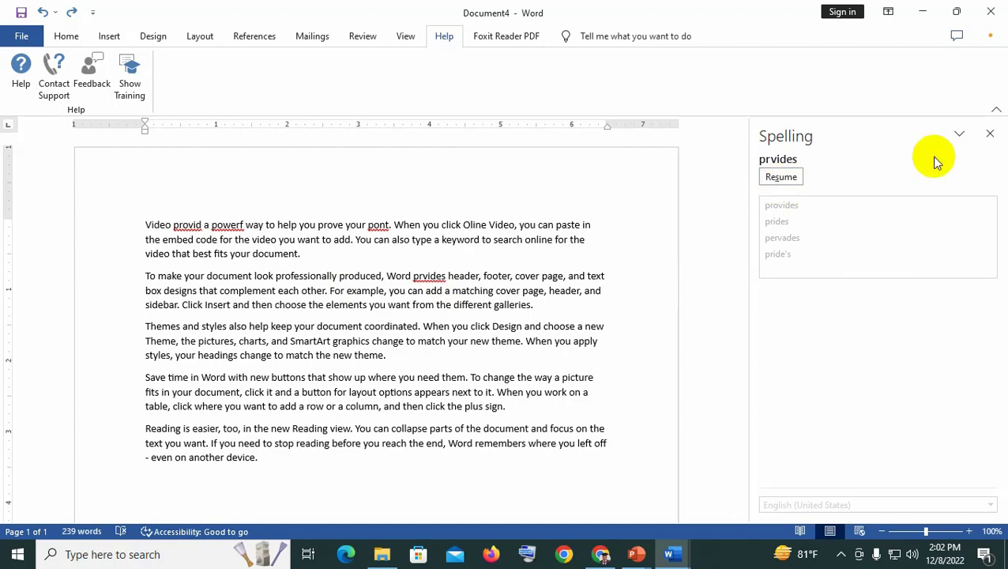
{"action": "left_click", "coordinate": [990, 133]}
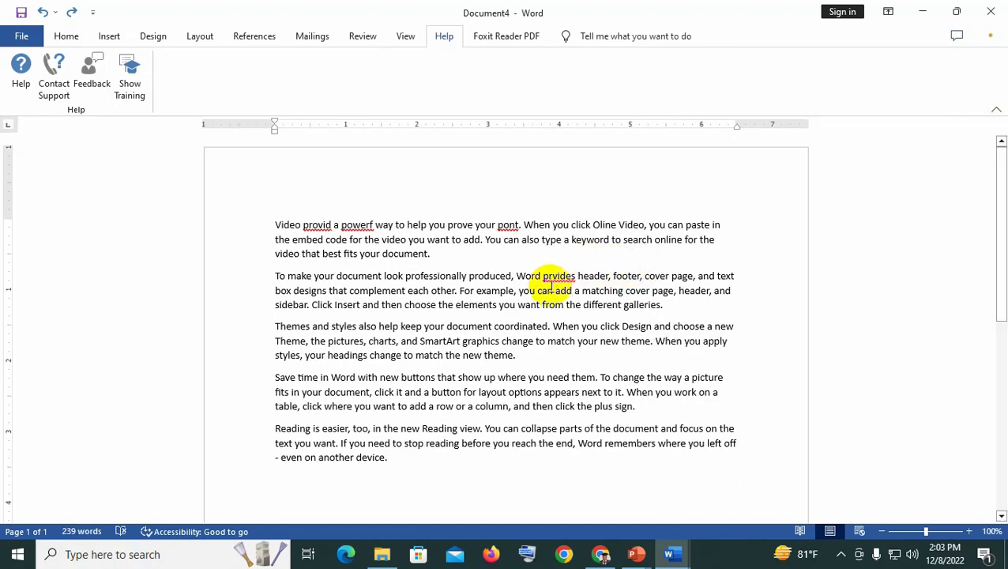
{"action": "key", "text": "F7"}
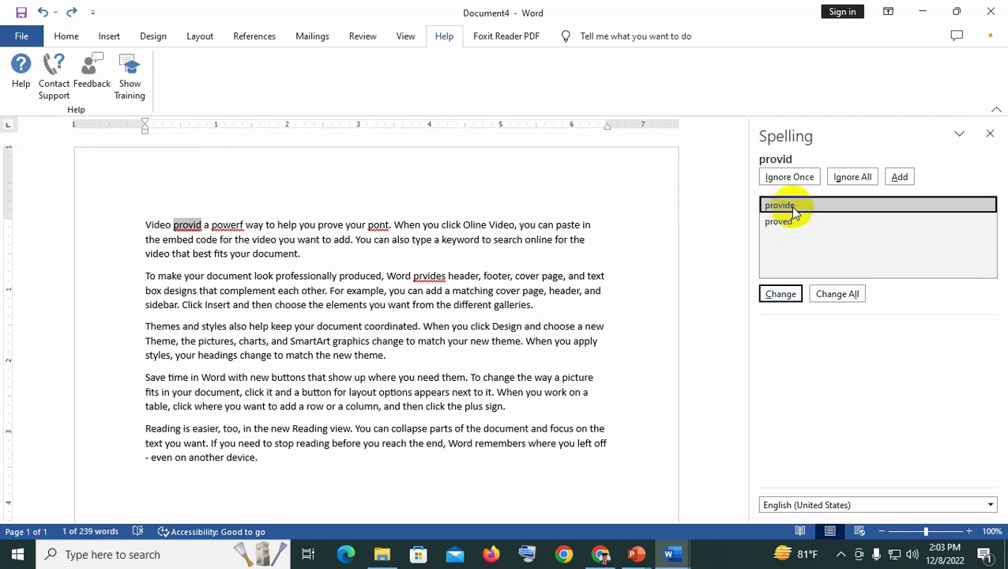
Correct provid, powerf, pont and prvides to provide, powerful, point and provides, then acknowledge completion.
{"action": "left_click", "coordinate": [781, 293]}
{"action": "left_click", "coordinate": [784, 206]}
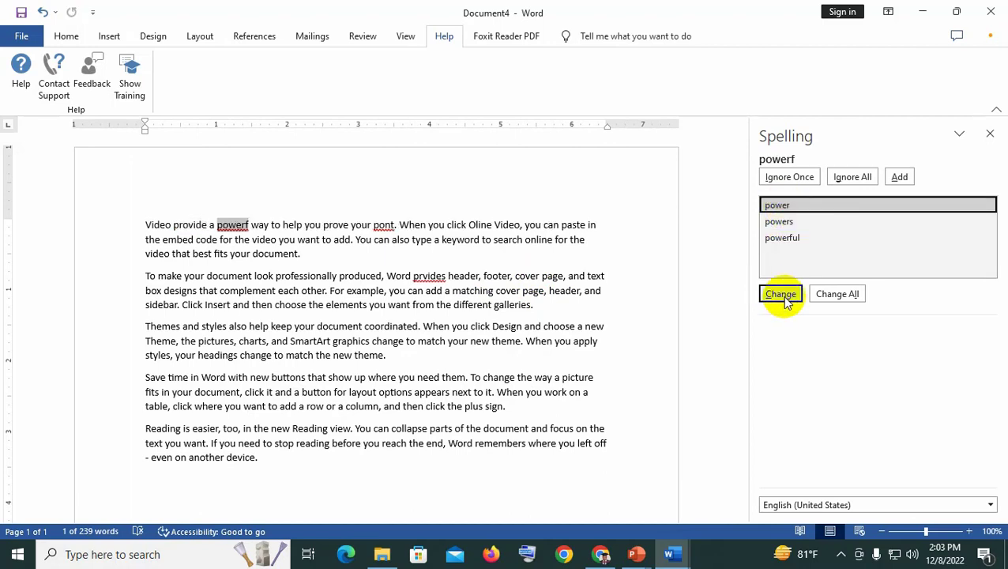
{"action": "left_click", "coordinate": [792, 238]}
{"action": "left_click", "coordinate": [798, 298]}
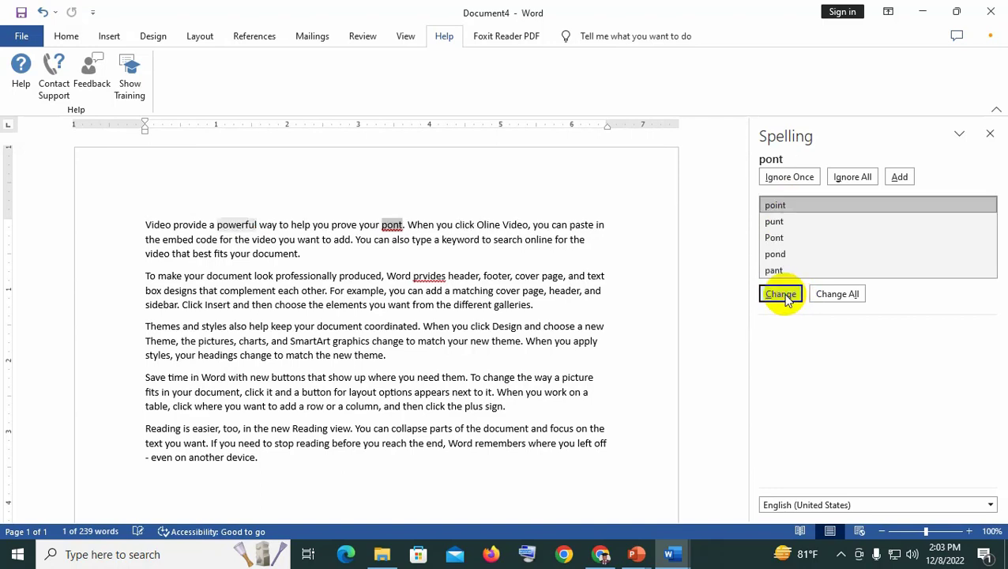
{"action": "left_click", "coordinate": [784, 204]}
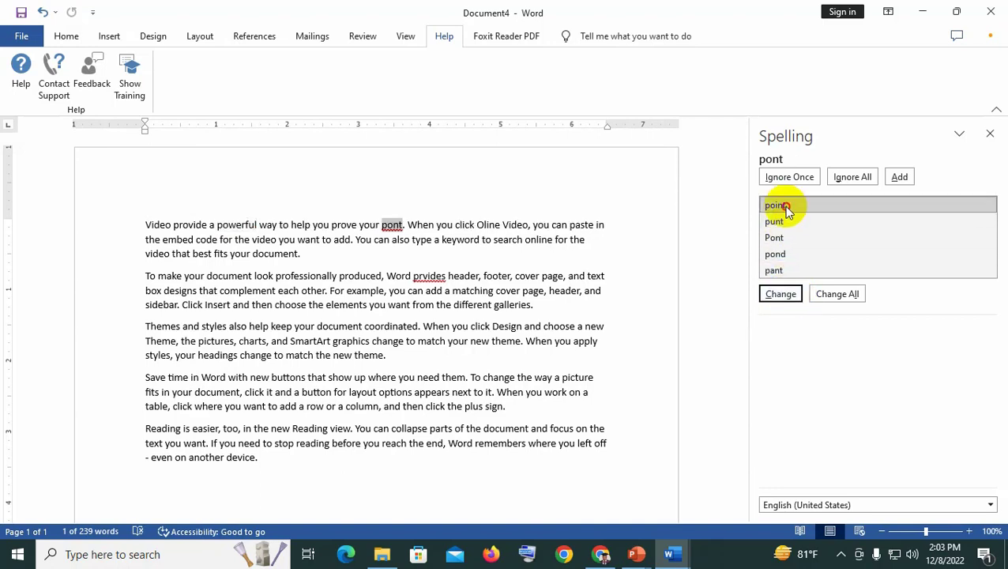
{"action": "left_click", "coordinate": [787, 294]}
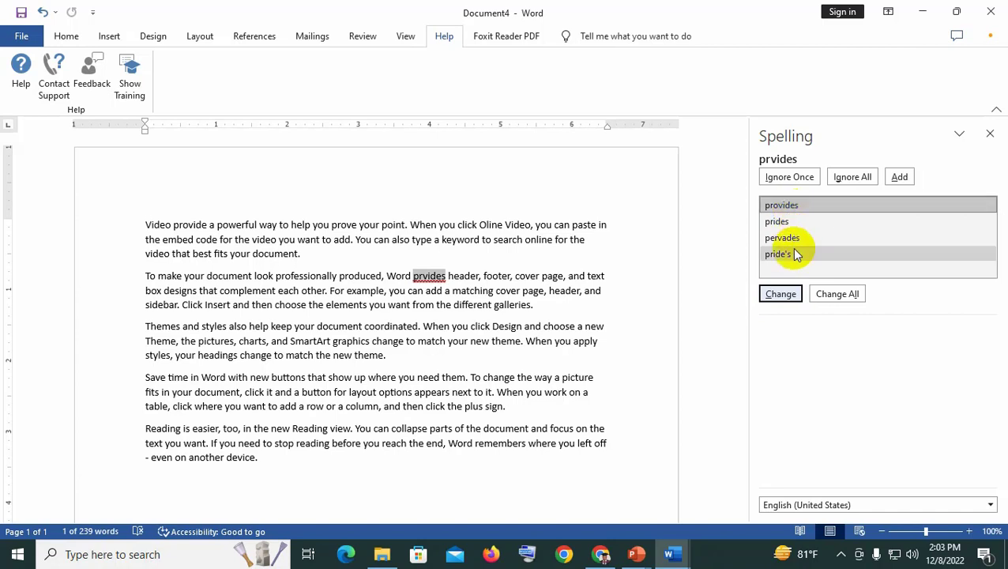
{"action": "left_click", "coordinate": [780, 294]}
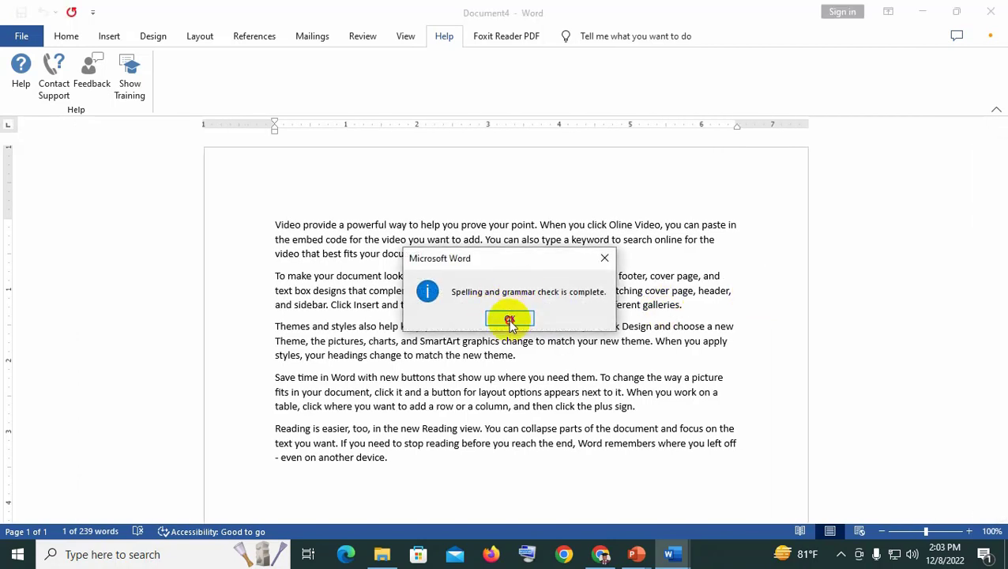
{"action": "left_click", "coordinate": [510, 320]}
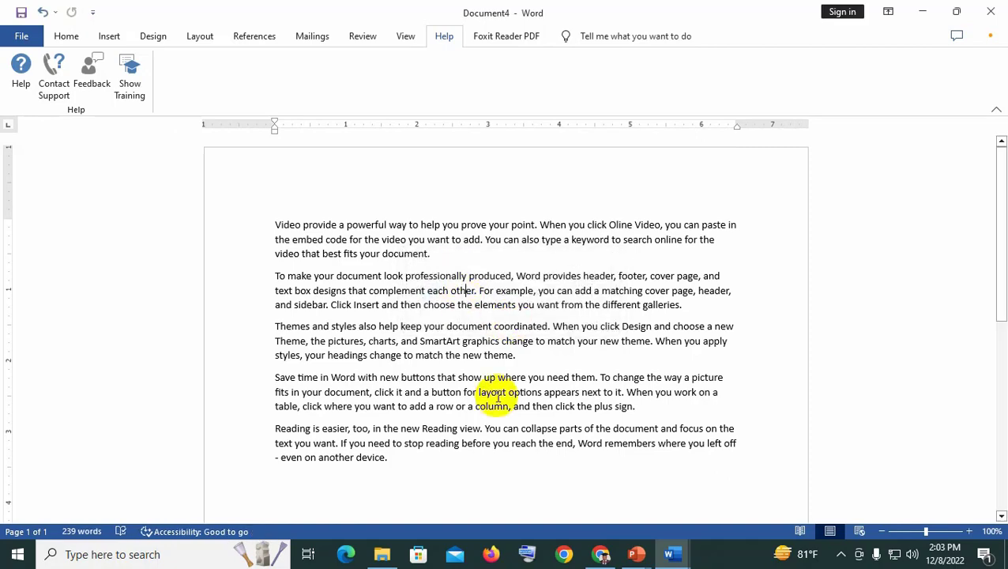
{"action": "mouse_move", "coordinate": [636, 551]}
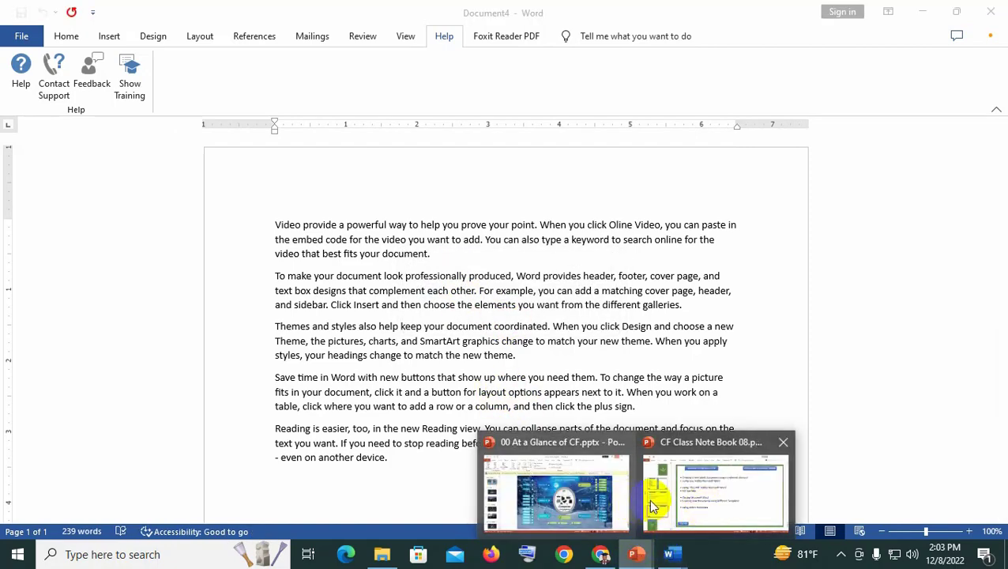
Return to Document4 and close it, saving the changes to the Desktop.
{"action": "left_click", "coordinate": [698, 494]}
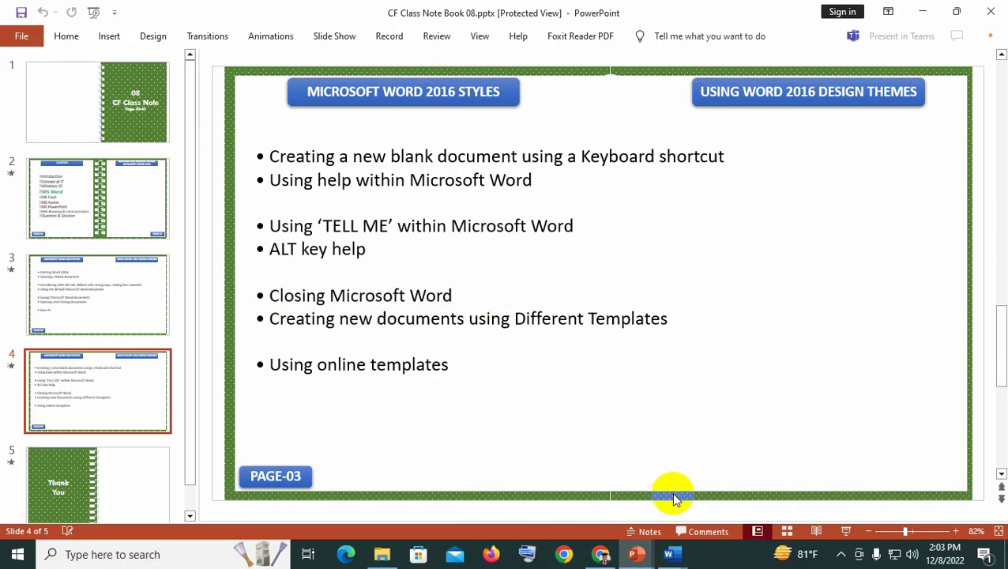
{"action": "left_click", "coordinate": [674, 557]}
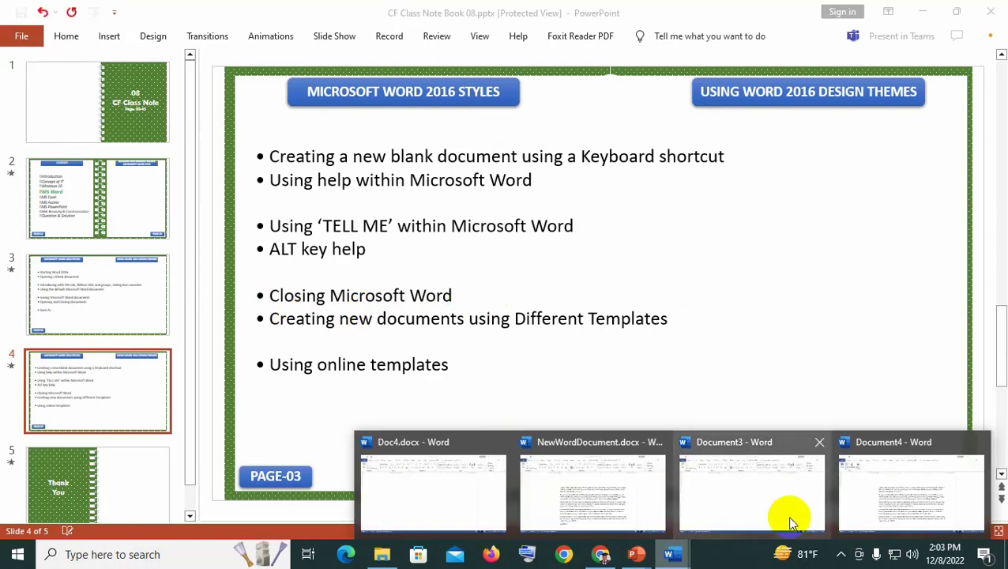
{"action": "left_click", "coordinate": [891, 491]}
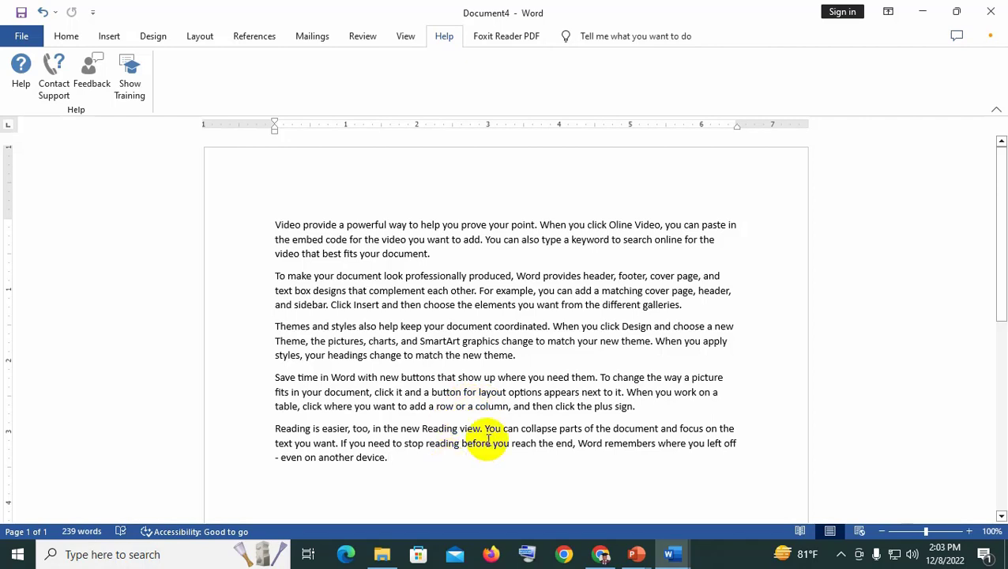
{"action": "left_click", "coordinate": [993, 17]}
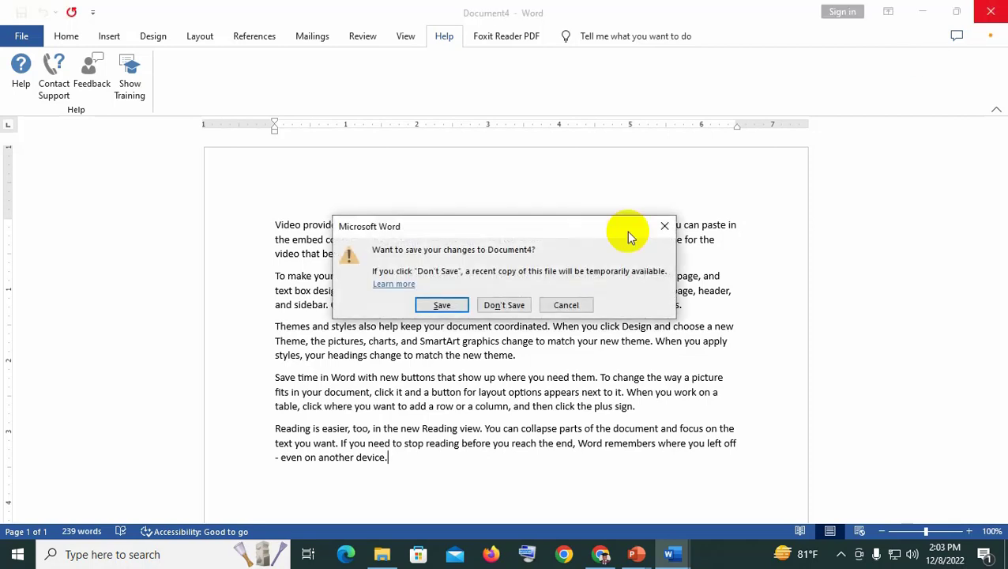
{"action": "left_click", "coordinate": [441, 306]}
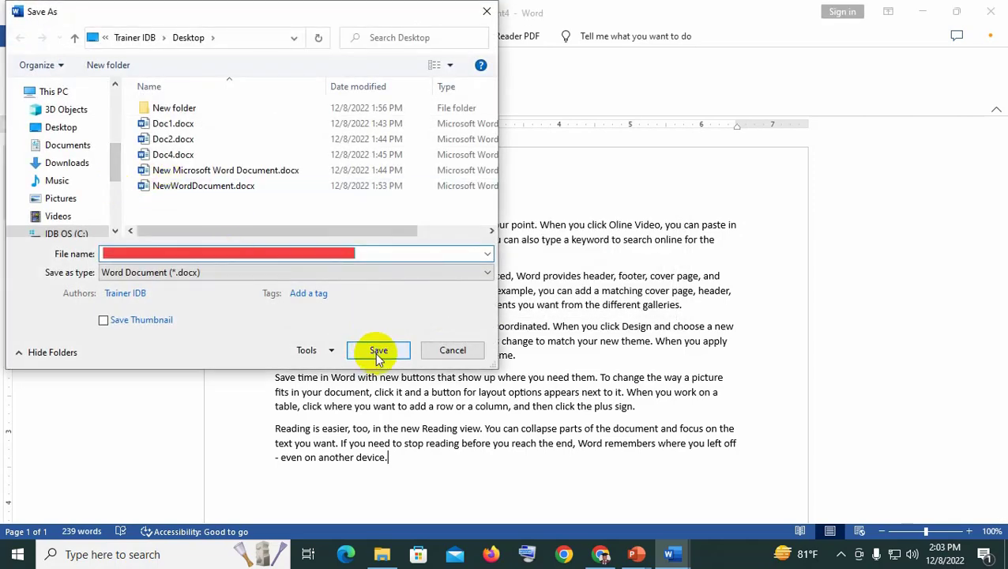
{"action": "left_click", "coordinate": [377, 352]}
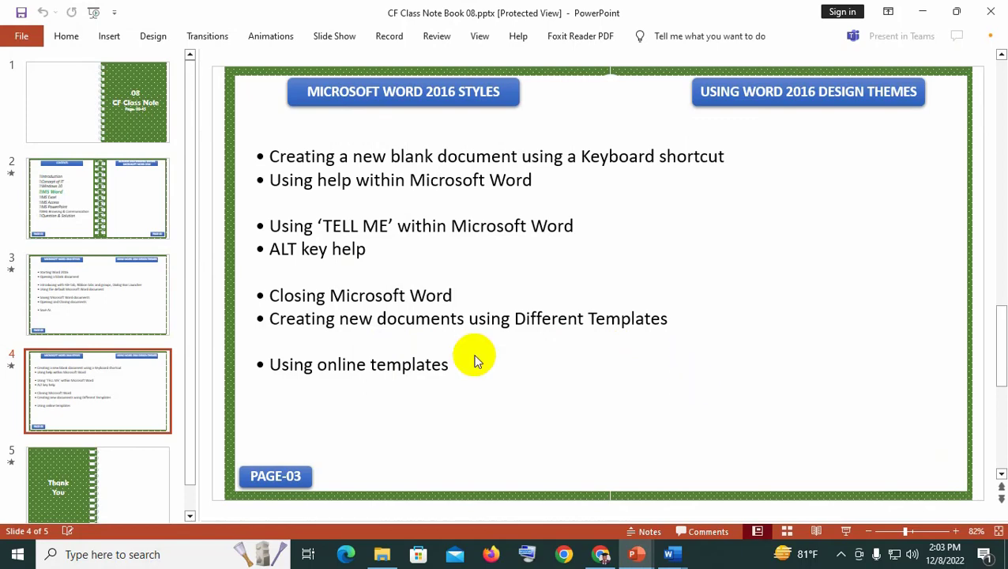
{"action": "left_click", "coordinate": [670, 554]}
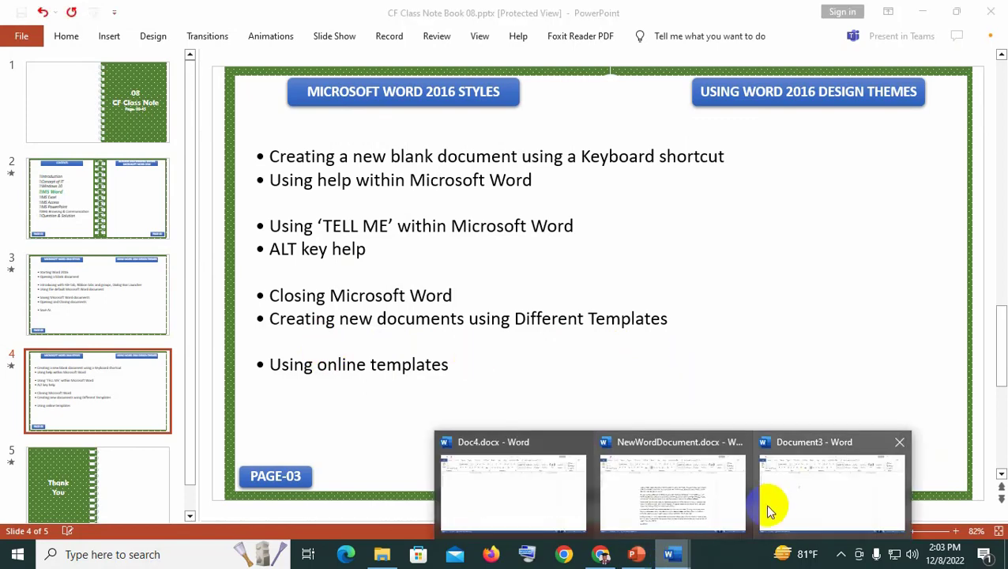
Close the empty Document3 with File > Close and bring NewWordDocument.docx to the front.
{"action": "left_click", "coordinate": [770, 509]}
{"action": "left_click", "coordinate": [22, 37]}
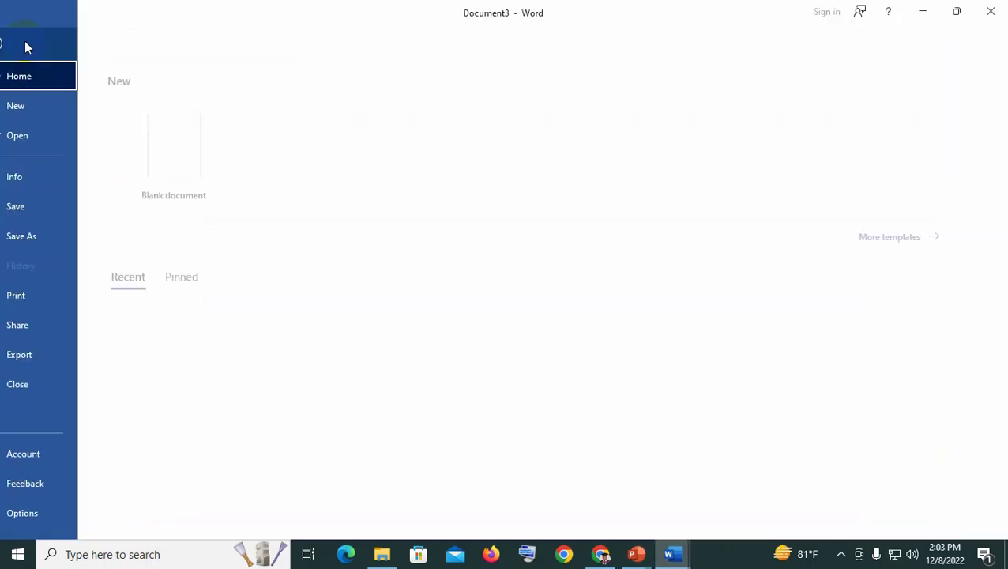
{"action": "left_click", "coordinate": [59, 387]}
{"action": "left_click", "coordinate": [335, 392]}
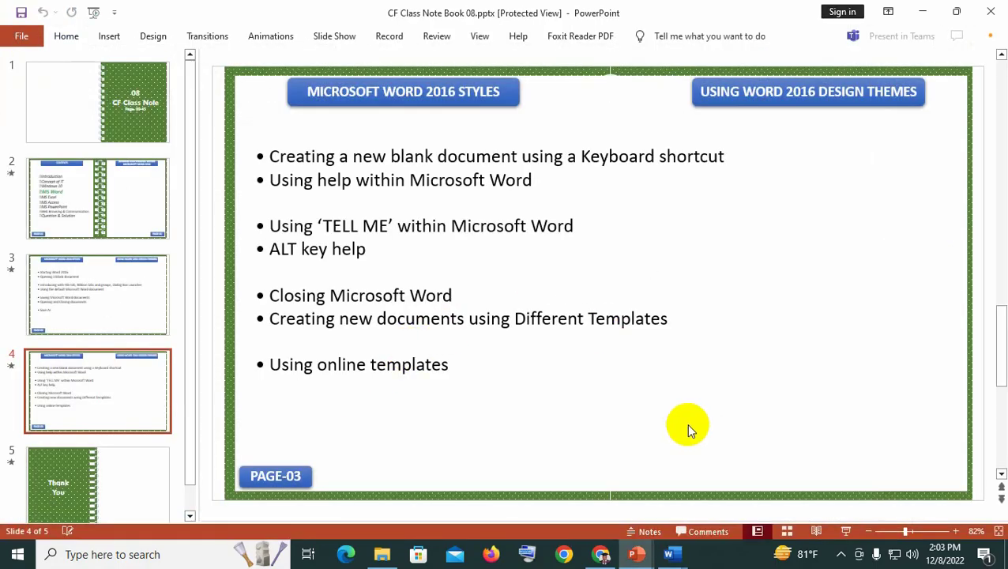
{"action": "left_click", "coordinate": [390, 343]}
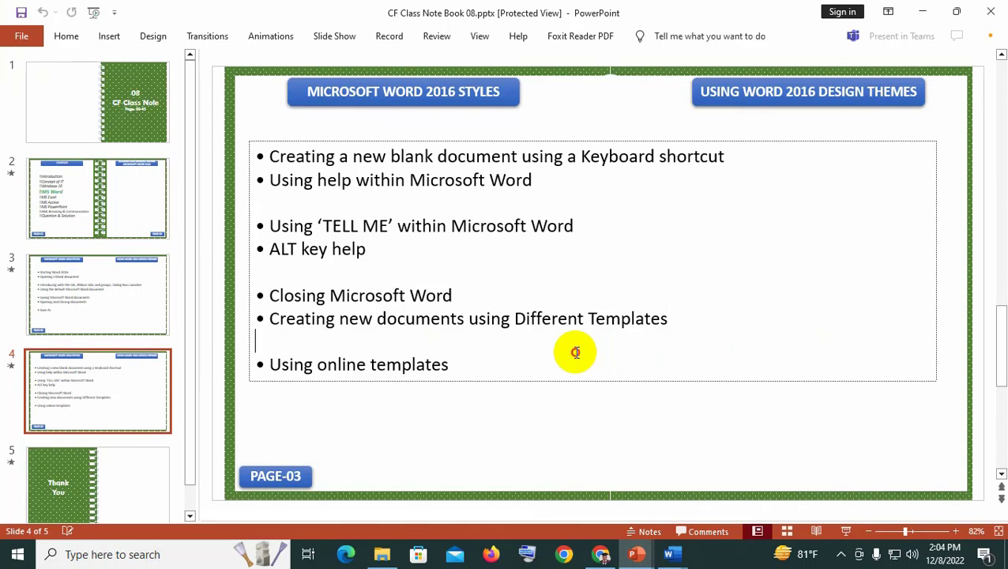
{"action": "mouse_move", "coordinate": [670, 554]}
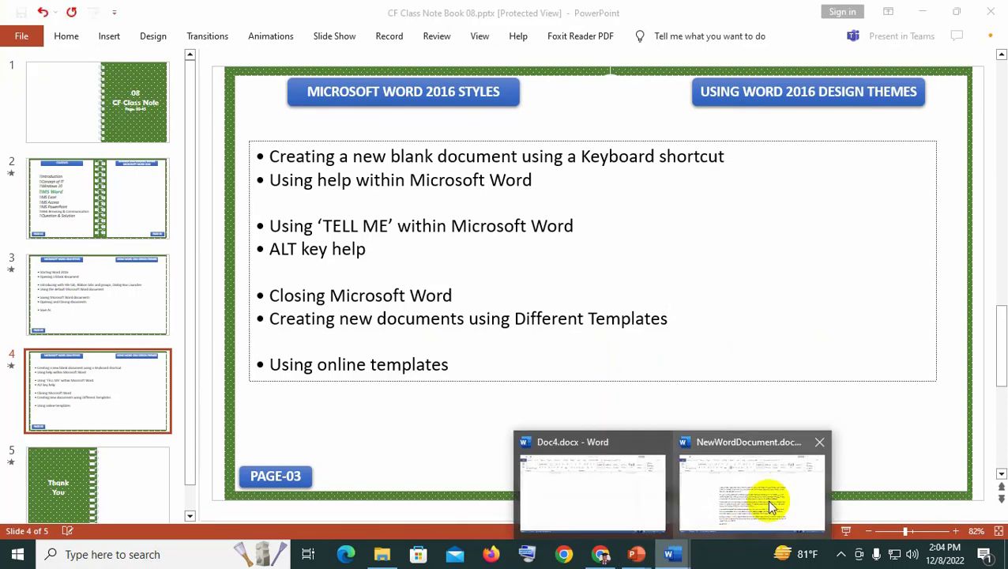
{"action": "left_click", "coordinate": [768, 500]}
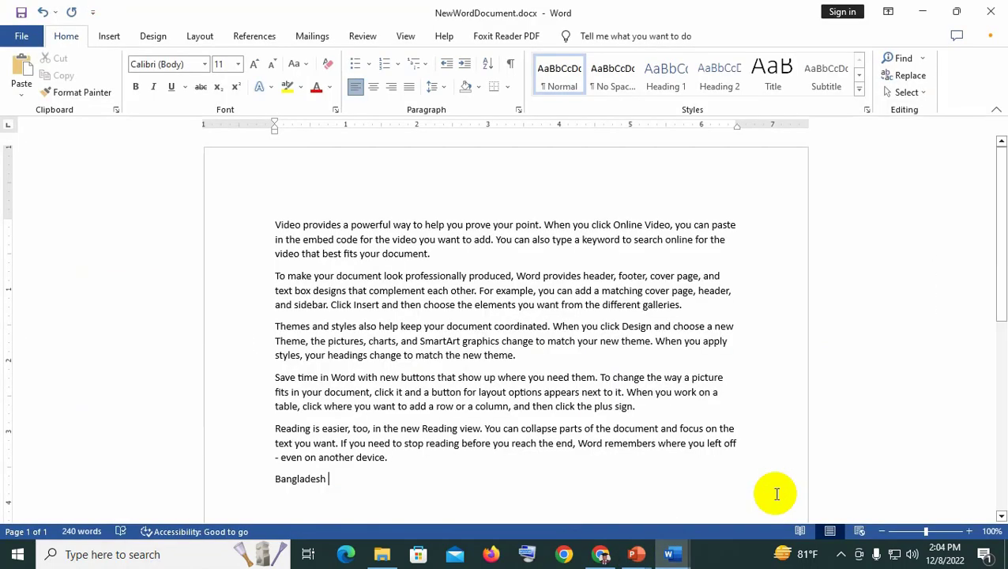
Go to File > New and browse templates like Blank document and Bold modern resume.
{"action": "left_click", "coordinate": [16, 38]}
{"action": "left_click", "coordinate": [49, 136]}
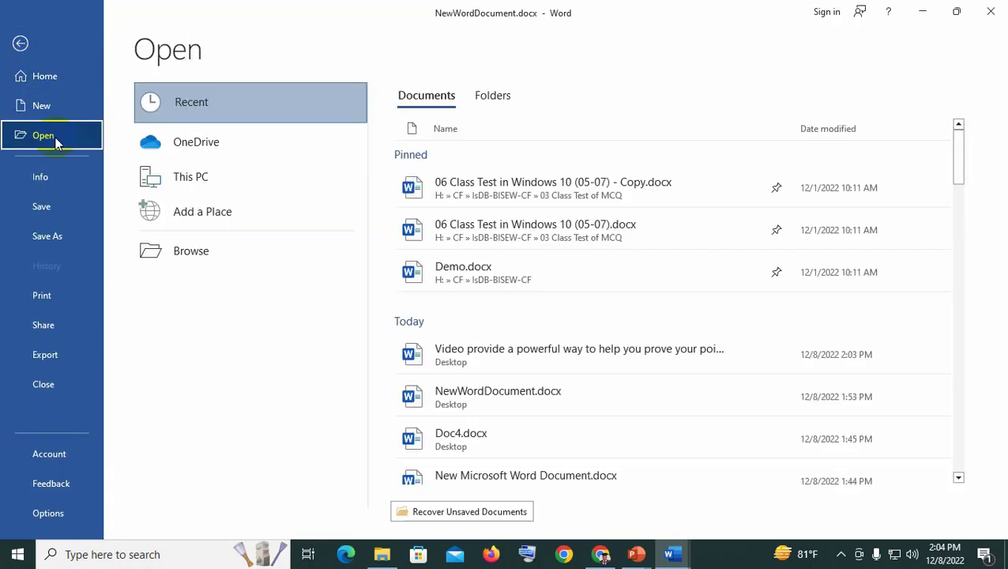
{"action": "left_click", "coordinate": [43, 107]}
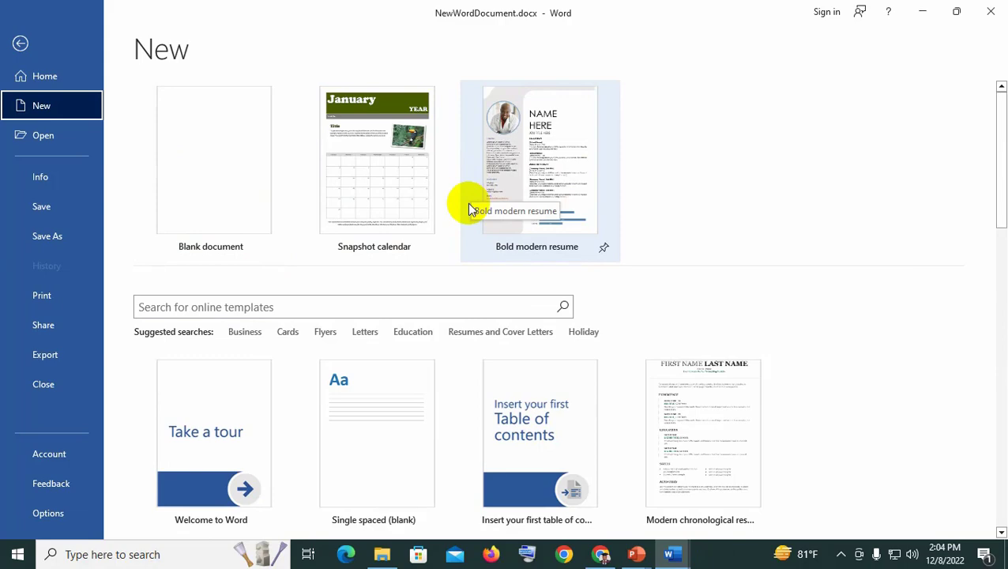
{"action": "scroll", "coordinate": [488, 401], "scroll_direction": "down", "scroll_amount": 1}
{"action": "scroll", "coordinate": [493, 400], "scroll_direction": "down", "scroll_amount": 10}
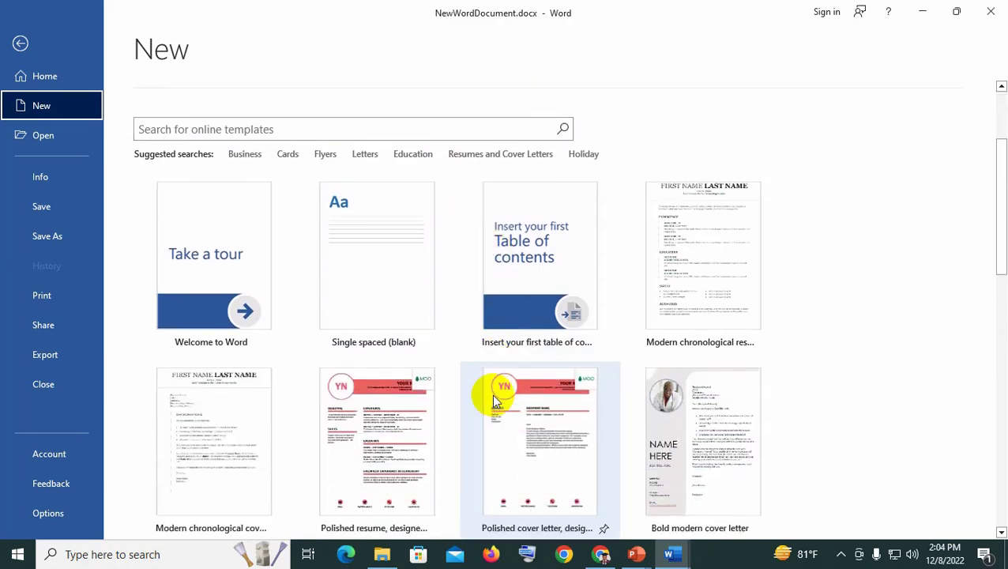
{"action": "scroll", "coordinate": [520, 390], "scroll_direction": "down", "scroll_amount": 5}
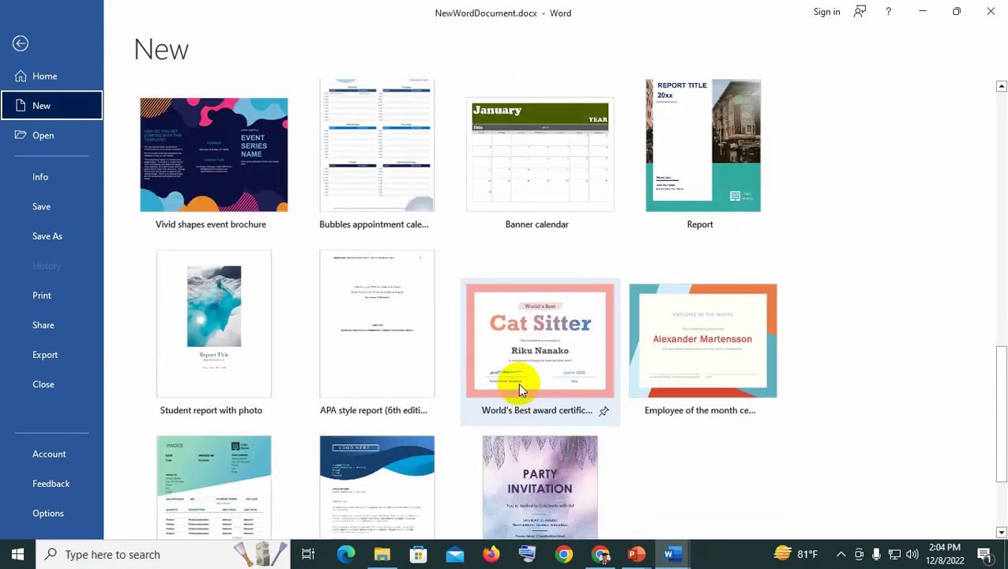
{"action": "scroll", "coordinate": [520, 389], "scroll_direction": "up", "scroll_amount": 5}
{"action": "scroll", "coordinate": [519, 389], "scroll_direction": "up", "scroll_amount": 10}
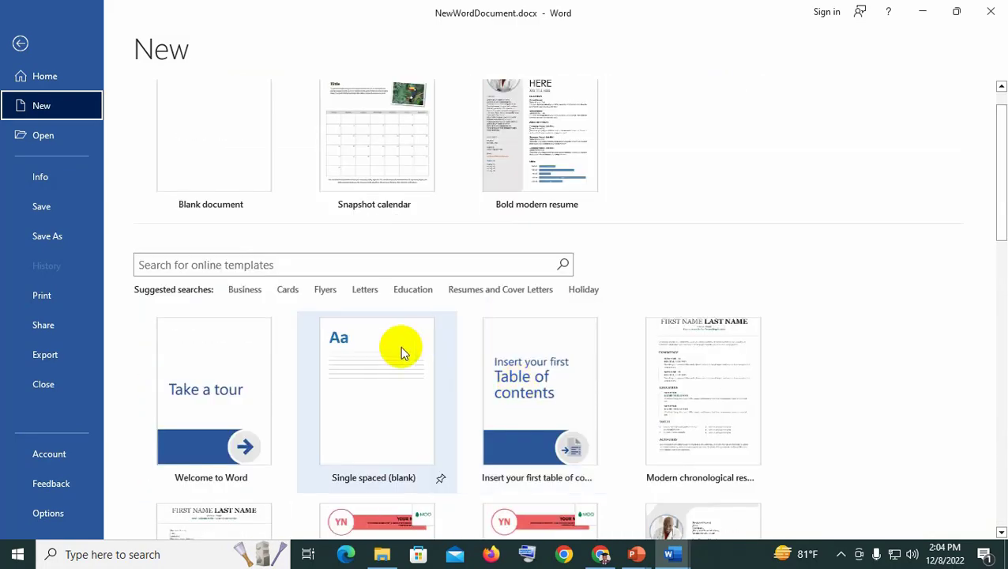
Search online templates for 'resumes' and create a document from Photo resume.
{"action": "left_click", "coordinate": [302, 264]}
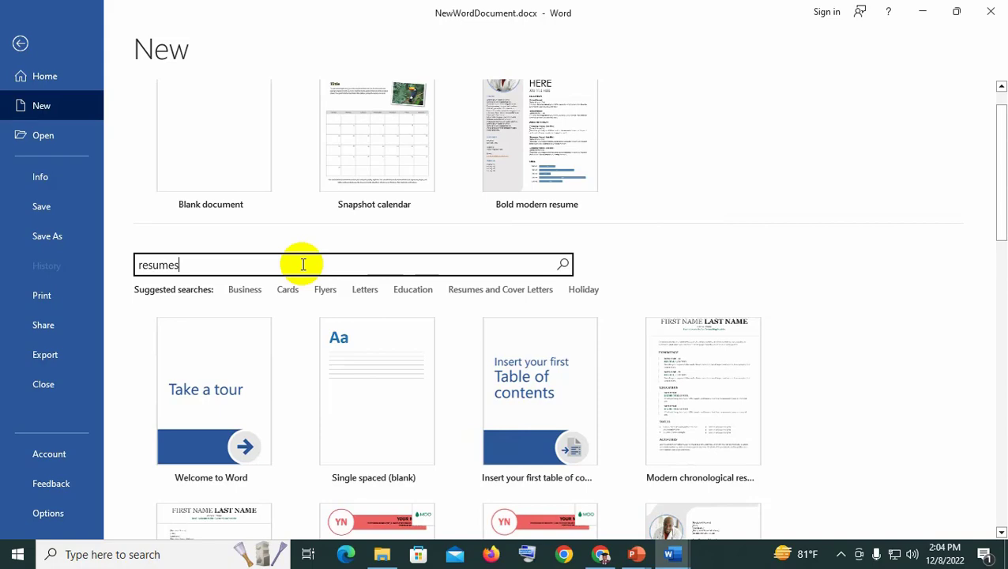
{"action": "key", "text": "Return"}
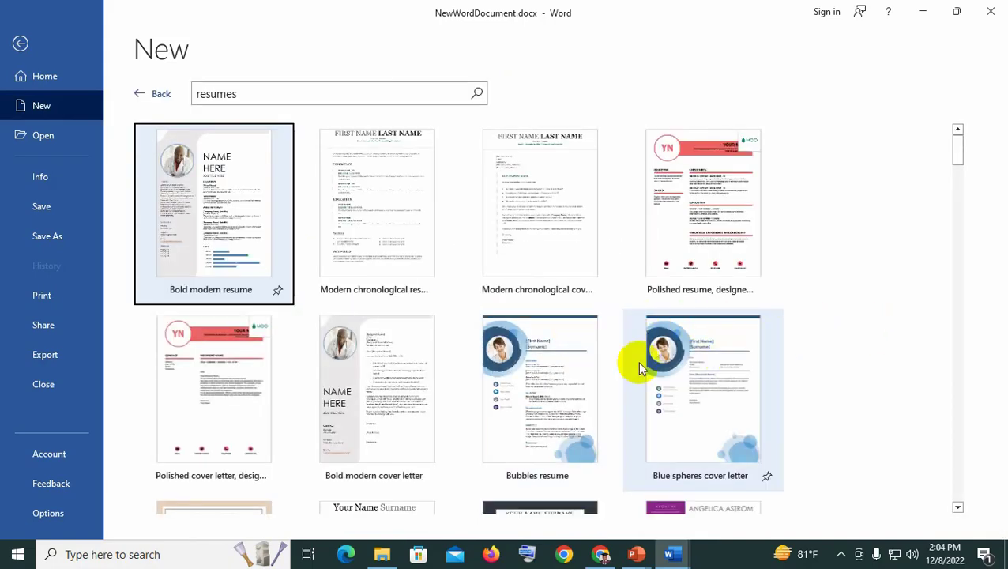
{"action": "scroll", "coordinate": [616, 366], "scroll_direction": "down", "scroll_amount": 8}
{"action": "scroll", "coordinate": [618, 372], "scroll_direction": "down", "scroll_amount": 2}
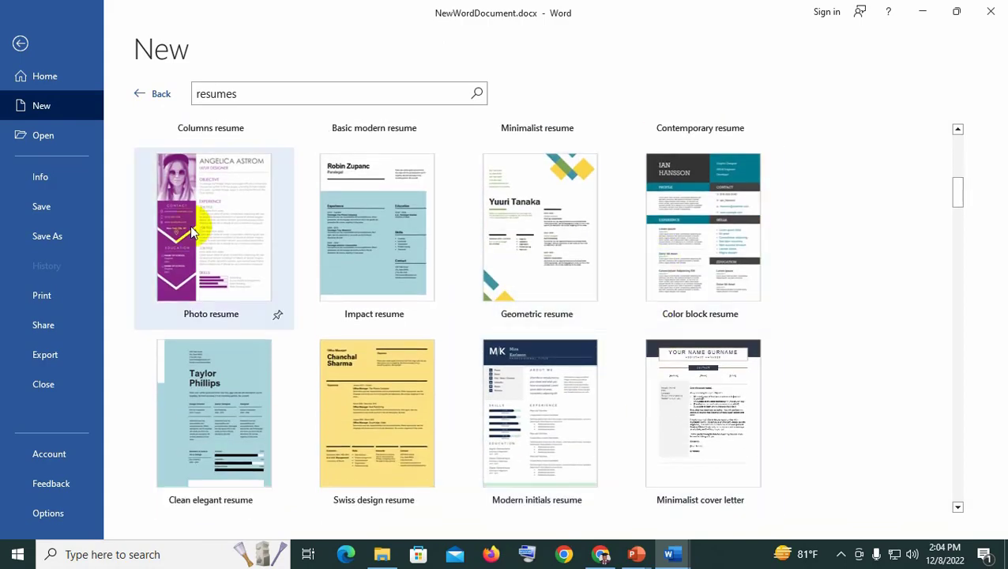
{"action": "left_click", "coordinate": [216, 237]}
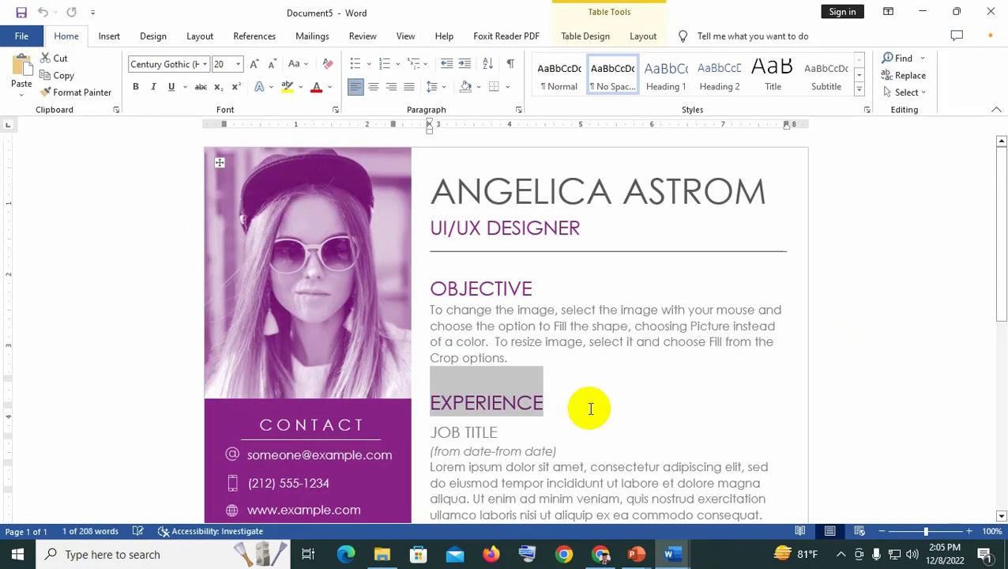
Inspect the resume's skills chart, Lorem ipsum text, JOB TITLE heading and OBJECTIVE paragraph.
{"action": "scroll", "coordinate": [589, 407], "scroll_direction": "down", "scroll_amount": 10}
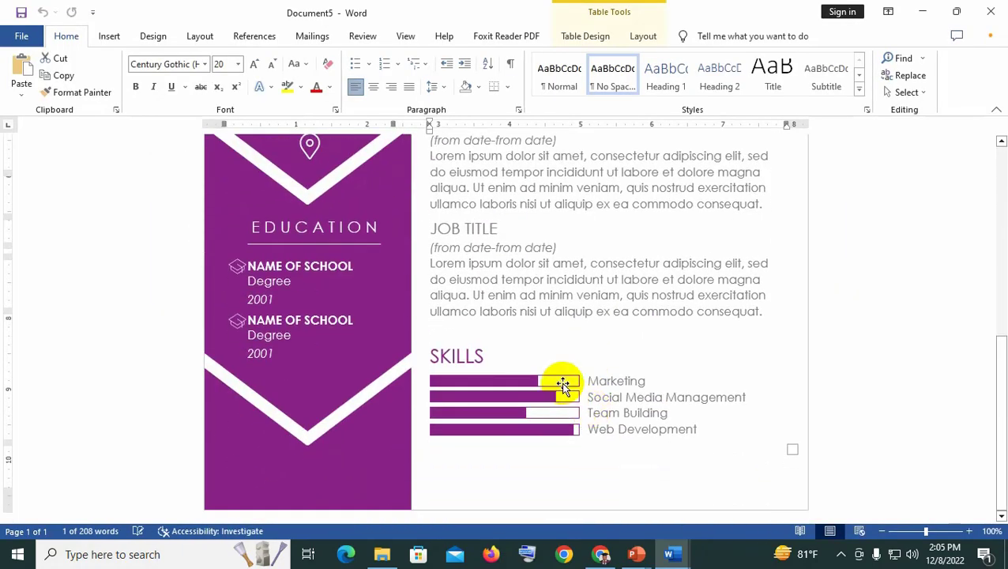
{"action": "left_click", "coordinate": [562, 382]}
{"action": "triple_click", "coordinate": [547, 313]}
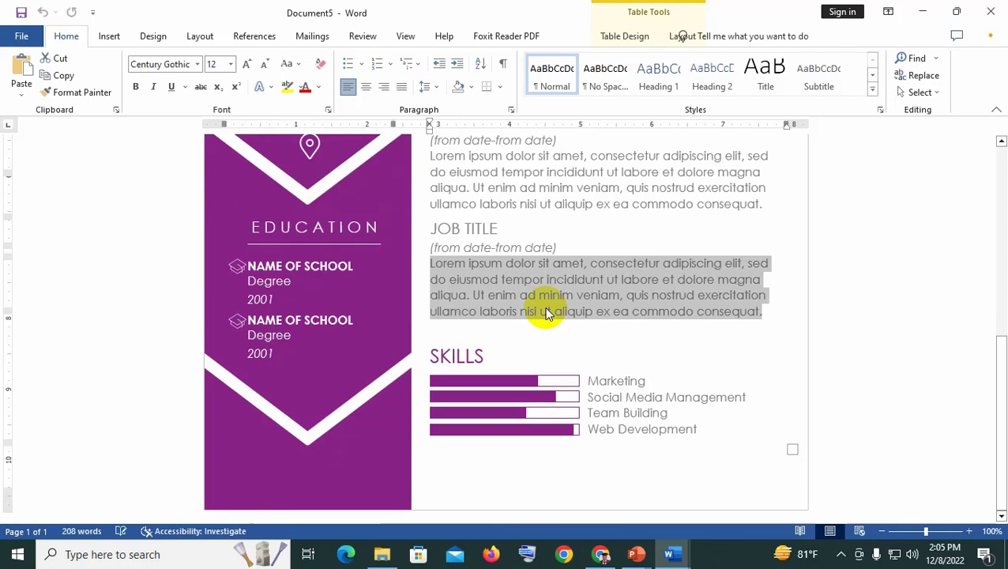
{"action": "triple_click", "coordinate": [576, 229]}
{"action": "scroll", "coordinate": [578, 237], "scroll_direction": "up", "scroll_amount": 6}
{"action": "scroll", "coordinate": [580, 245], "scroll_direction": "up", "scroll_amount": 3}
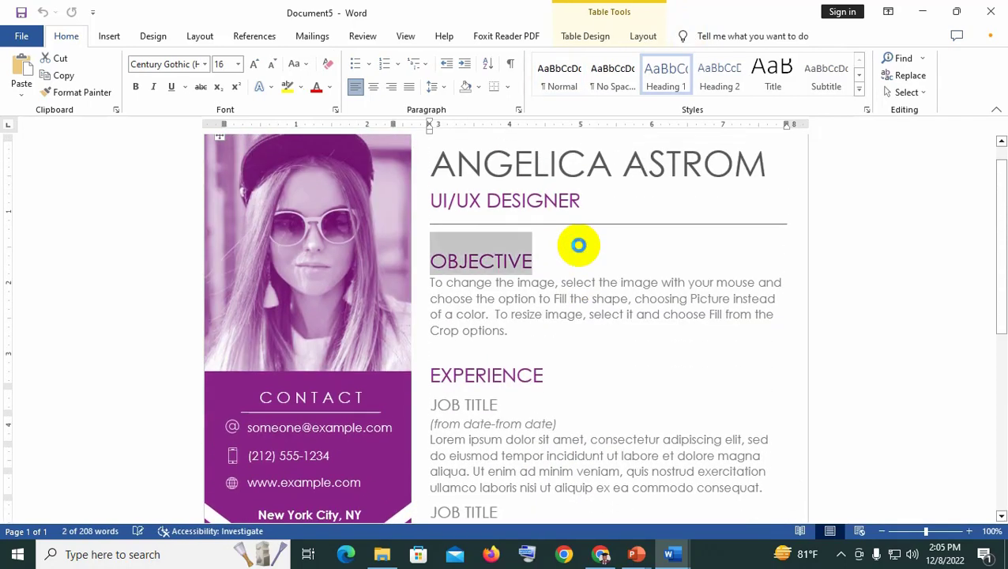
{"action": "triple_click", "coordinate": [569, 326]}
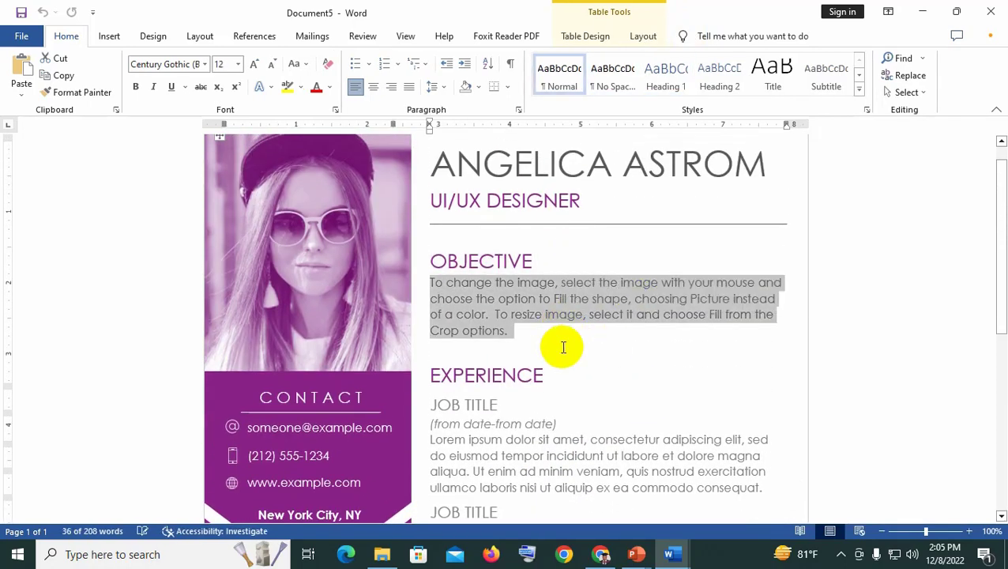
{"action": "left_click", "coordinate": [21, 37]}
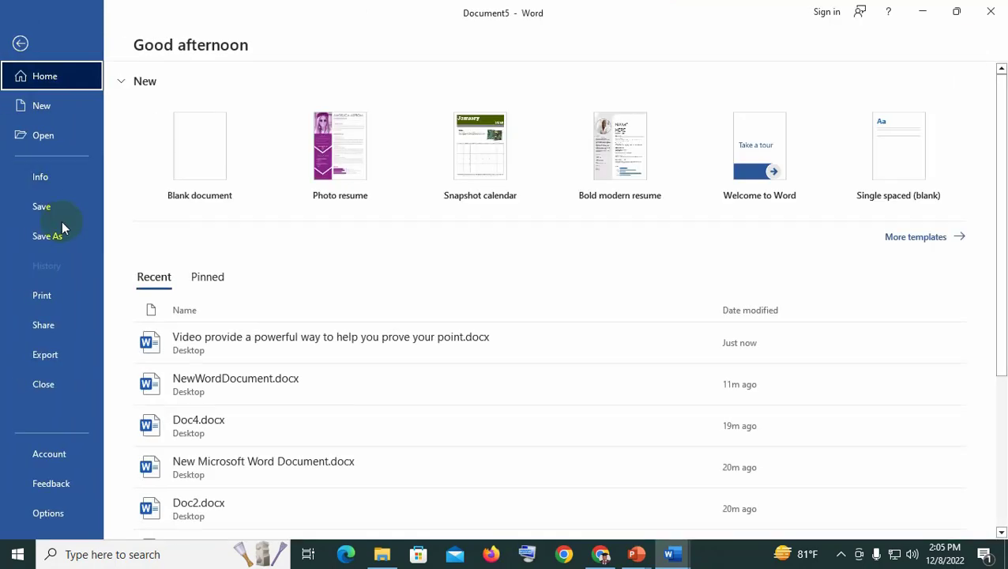
Search online templates for 'birthday' and create a document from the Cheerful presents card.
{"action": "left_click", "coordinate": [58, 106]}
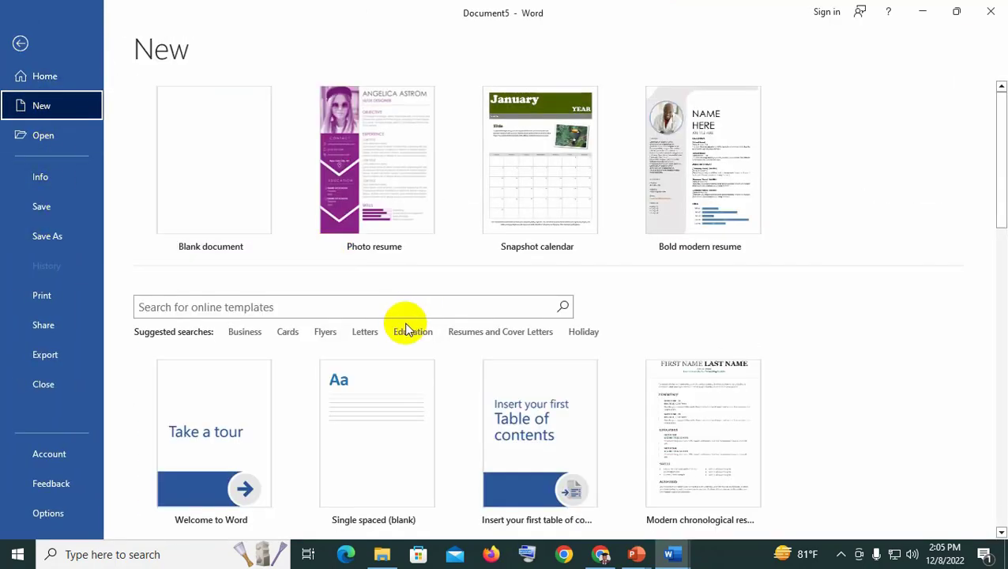
{"action": "left_click", "coordinate": [361, 308]}
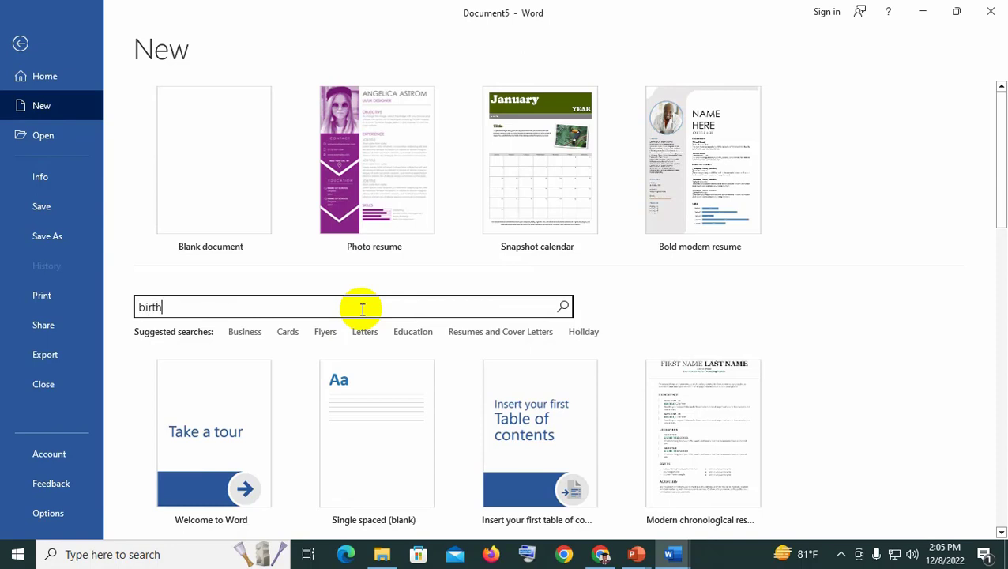
{"action": "key", "text": "Return"}
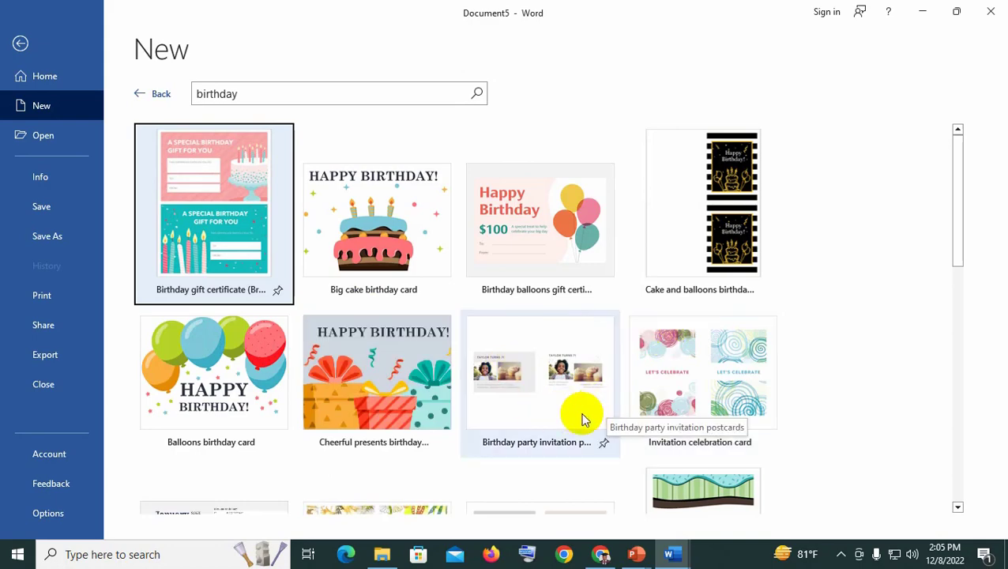
{"action": "left_click", "coordinate": [383, 379]}
{"action": "double_click", "coordinate": [380, 375]}
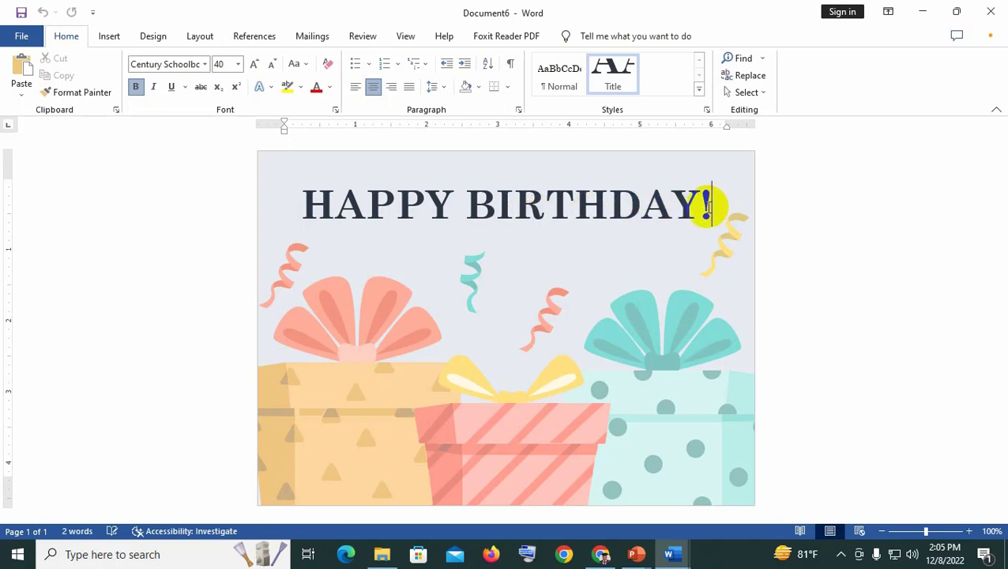
Replace the card's HAPPY BIRTHDAY! title with HBD2U.
{"action": "triple_click", "coordinate": [721, 209]}
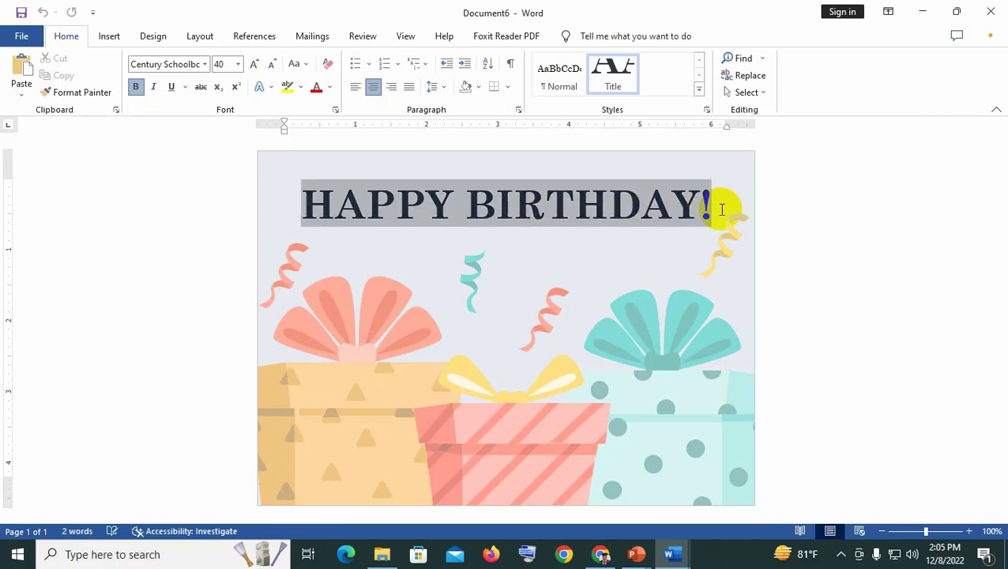
{"action": "key", "text": "Delete"}
{"action": "type", "text": "H "}
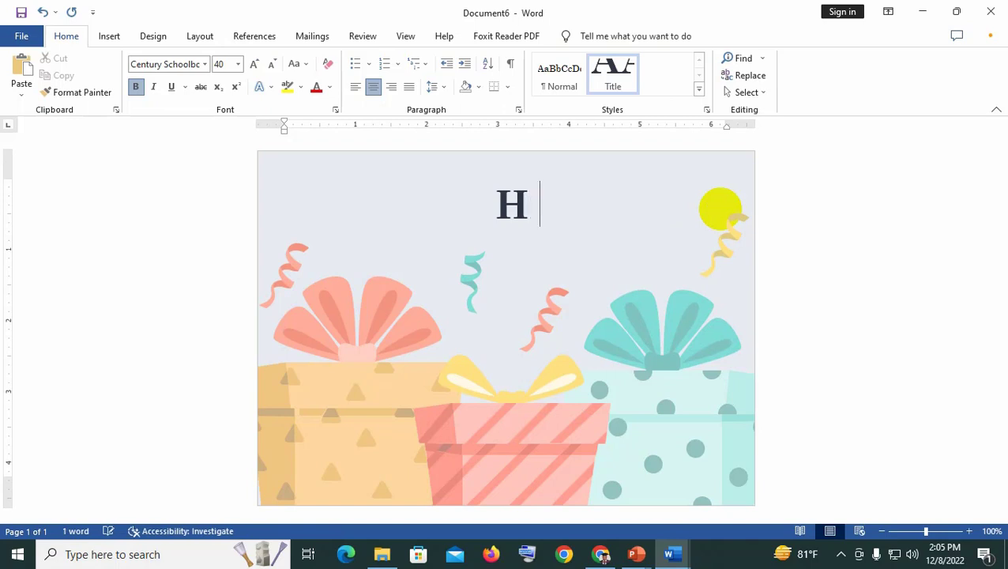
{"action": "type", "text": "BD "}
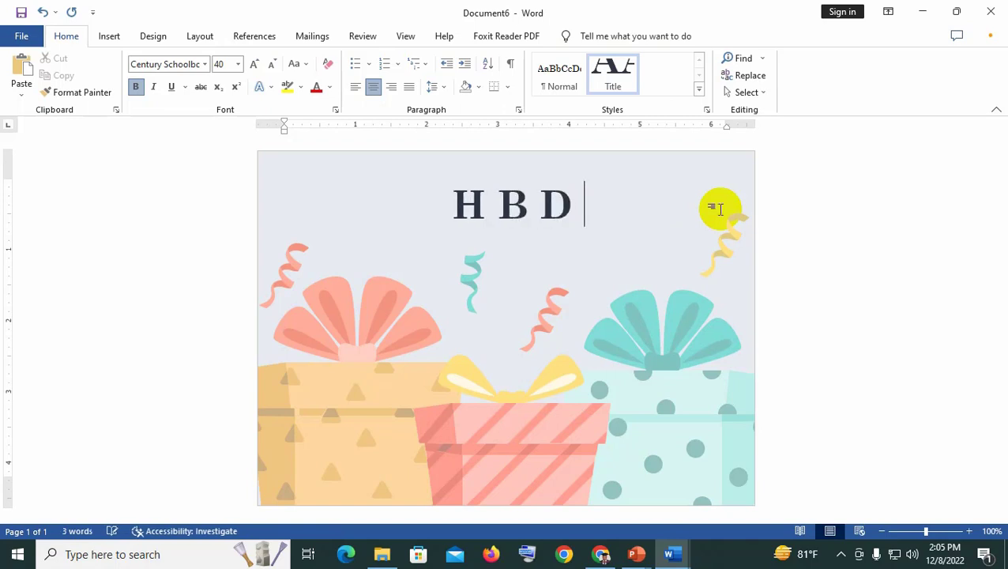
{"action": "type", "text": "2"}
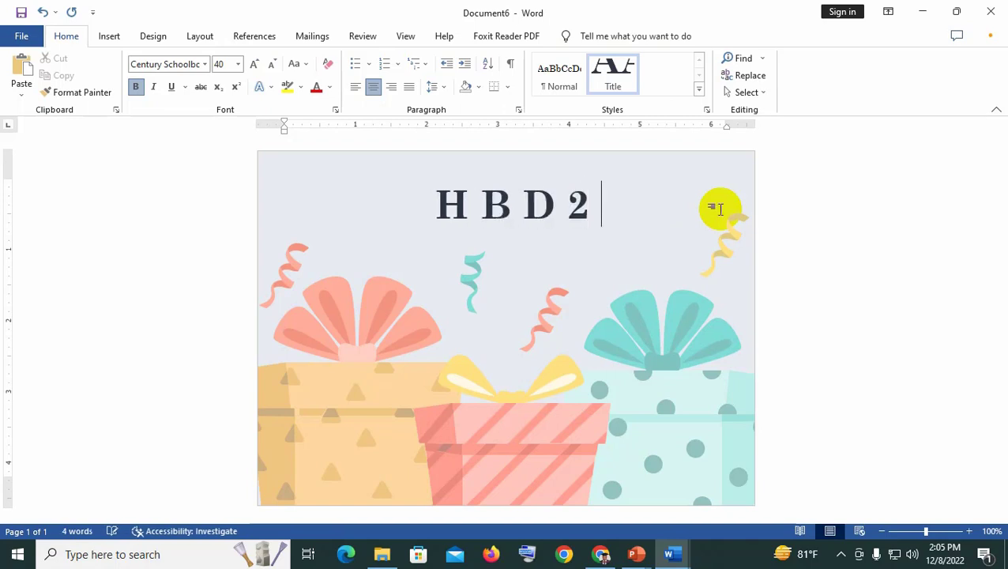
{"action": "type", "text": " U"}
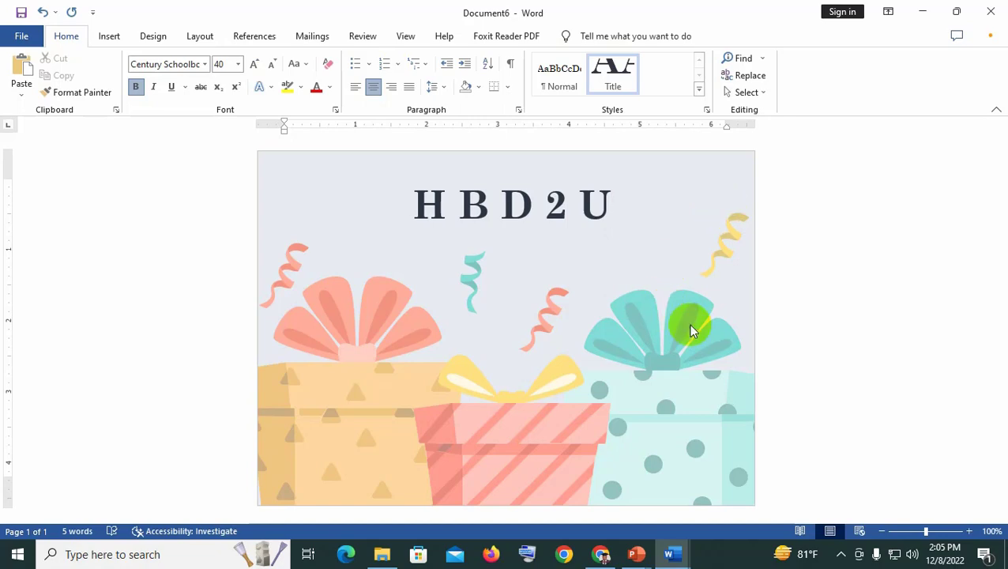
Switch to the CF Class Note Book 08 presentation and scroll to slide 5, Thank You.
{"action": "mouse_move", "coordinate": [642, 551]}
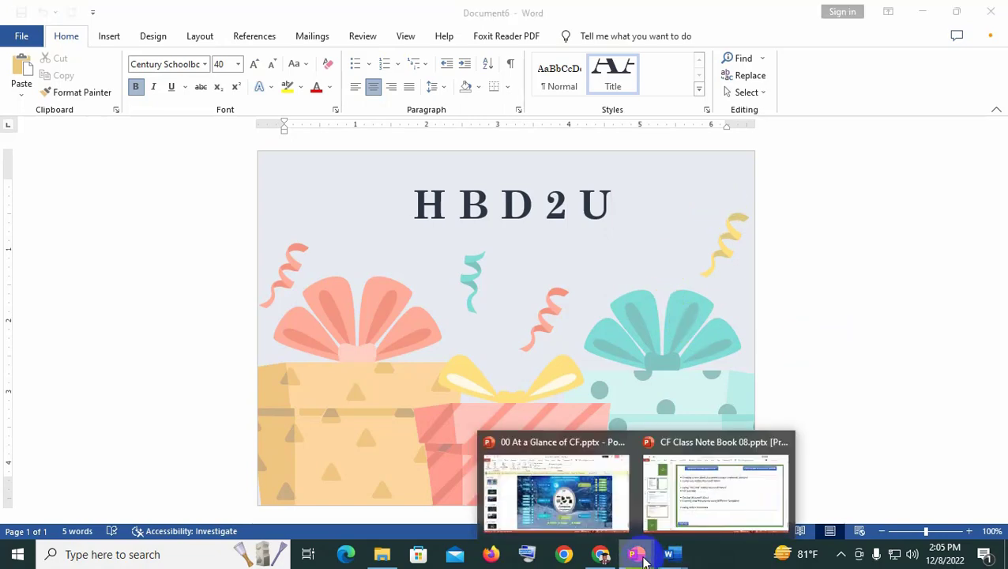
{"action": "left_click", "coordinate": [704, 510]}
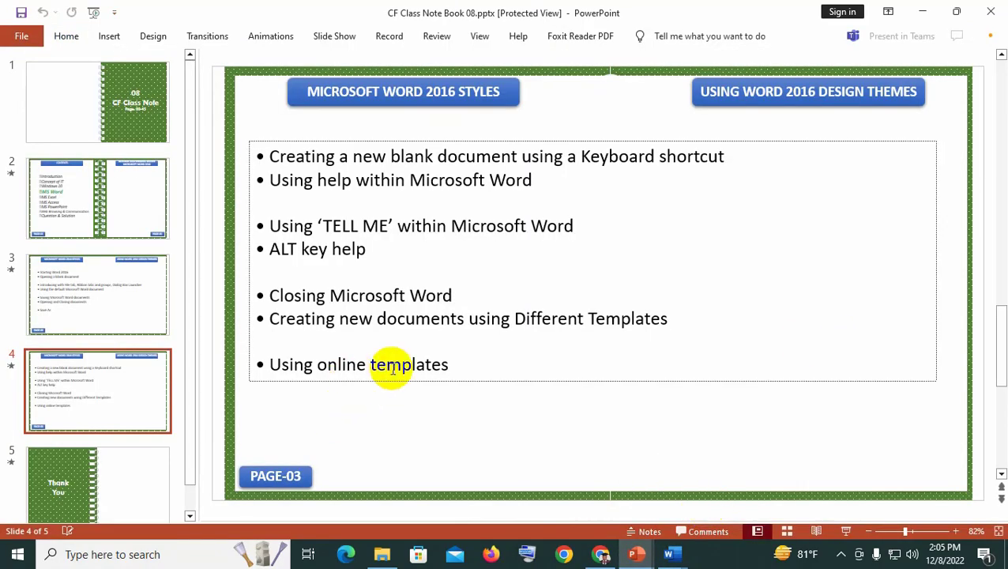
{"action": "scroll", "coordinate": [484, 364], "scroll_direction": "down", "scroll_amount": 1}
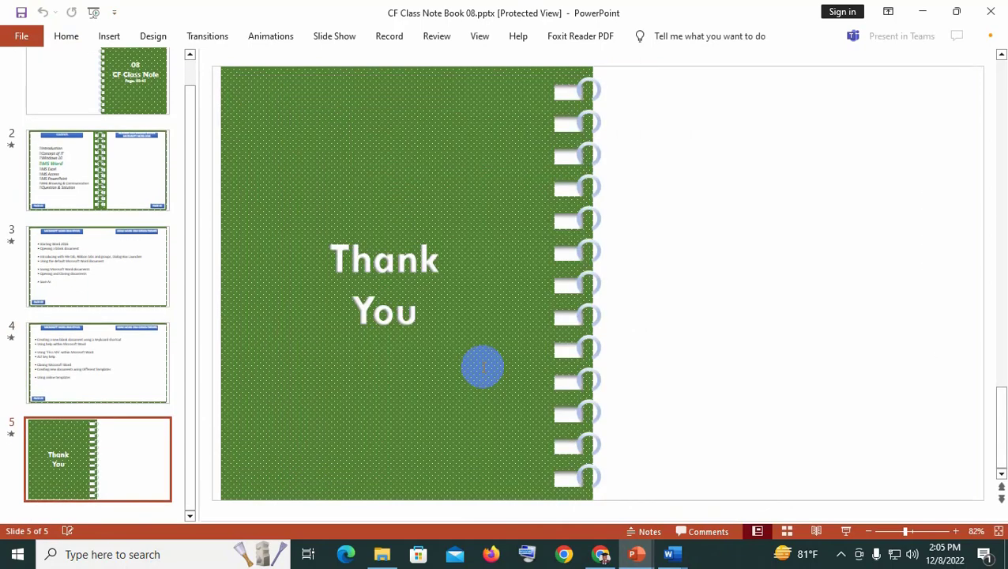